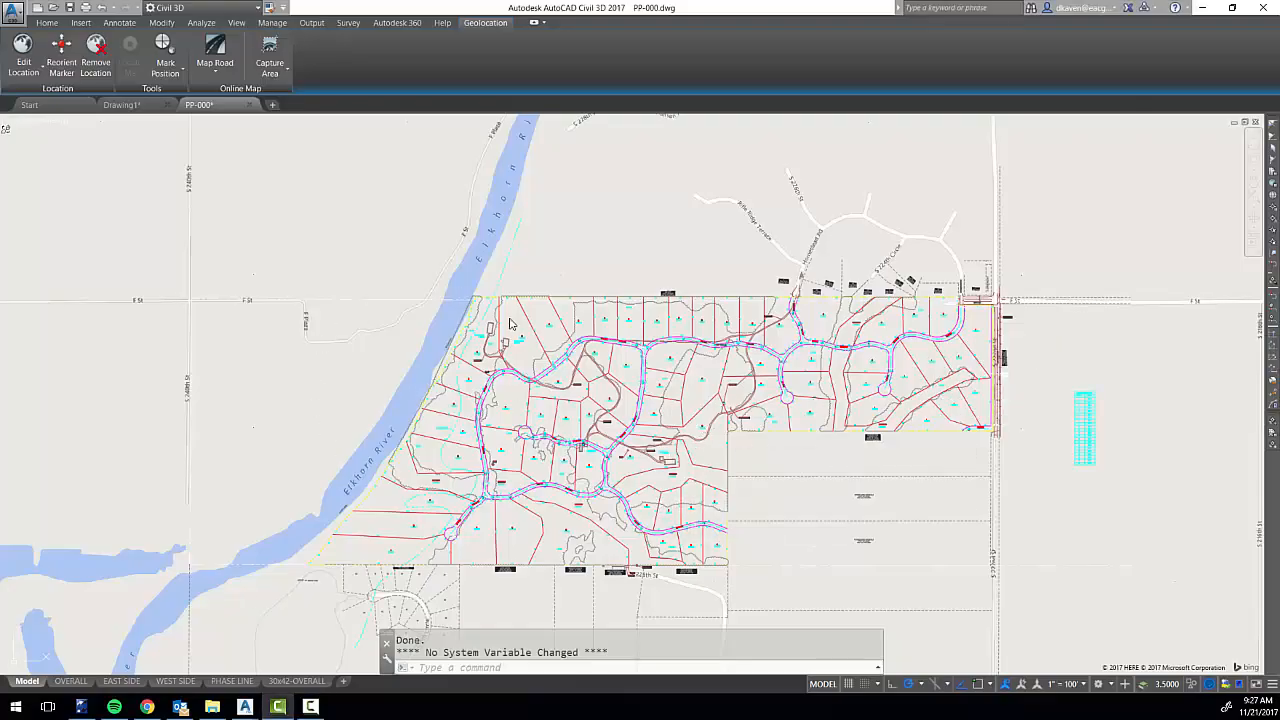
# Examine the plat's lots, streets and existing buildings against the road map, including lot 44 beside the Elkhorn River.
pyautogui.scroll(4, 515, 322)
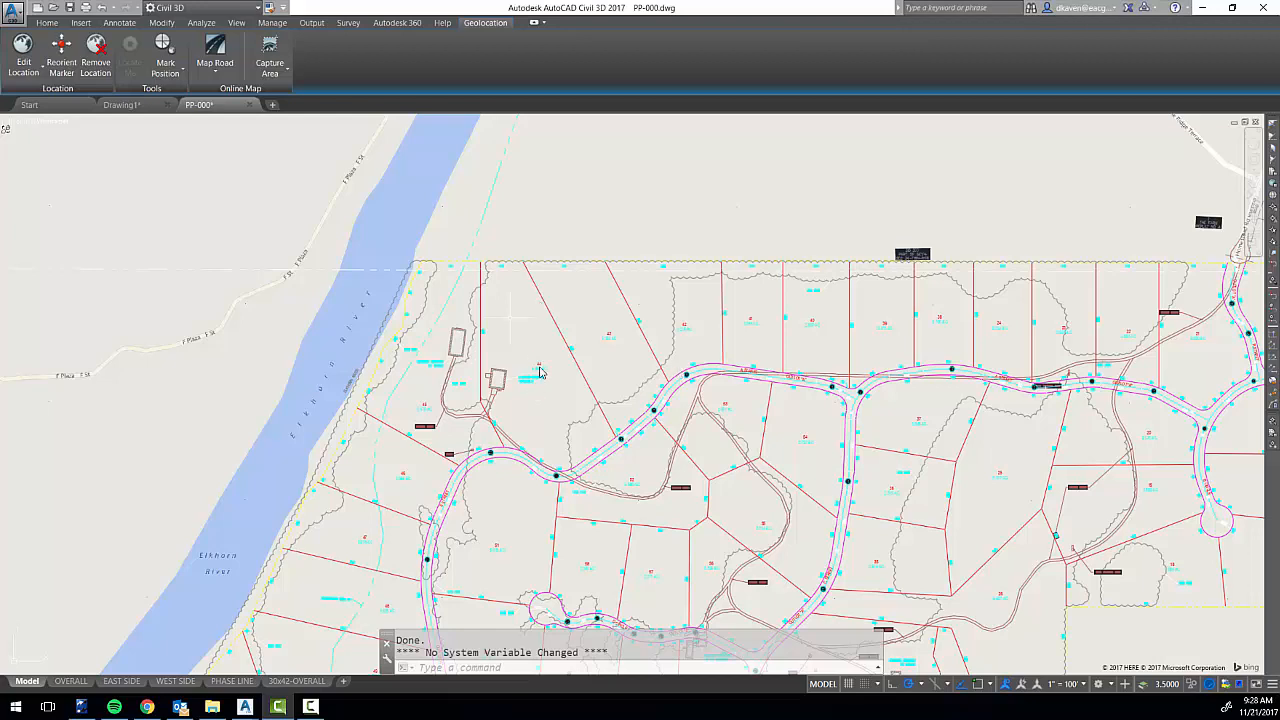
pyautogui.scroll(9, 539, 372)
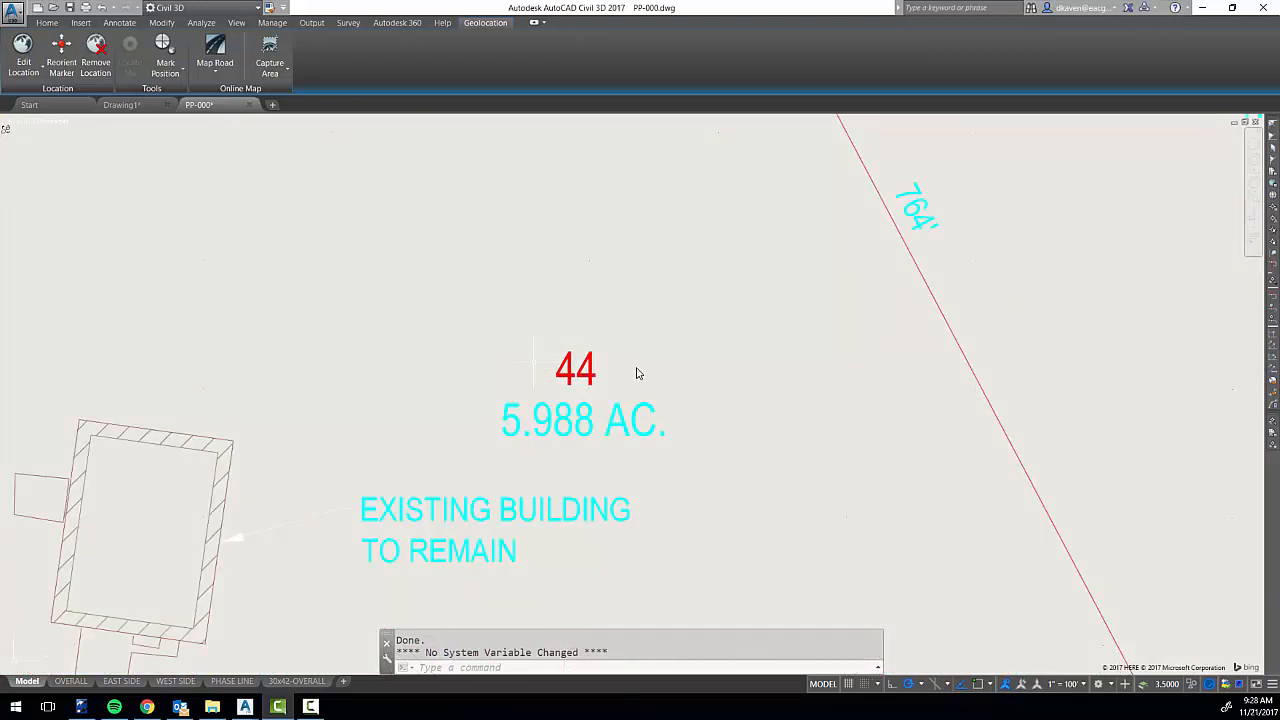
pyautogui.scroll(-8, 697, 404)
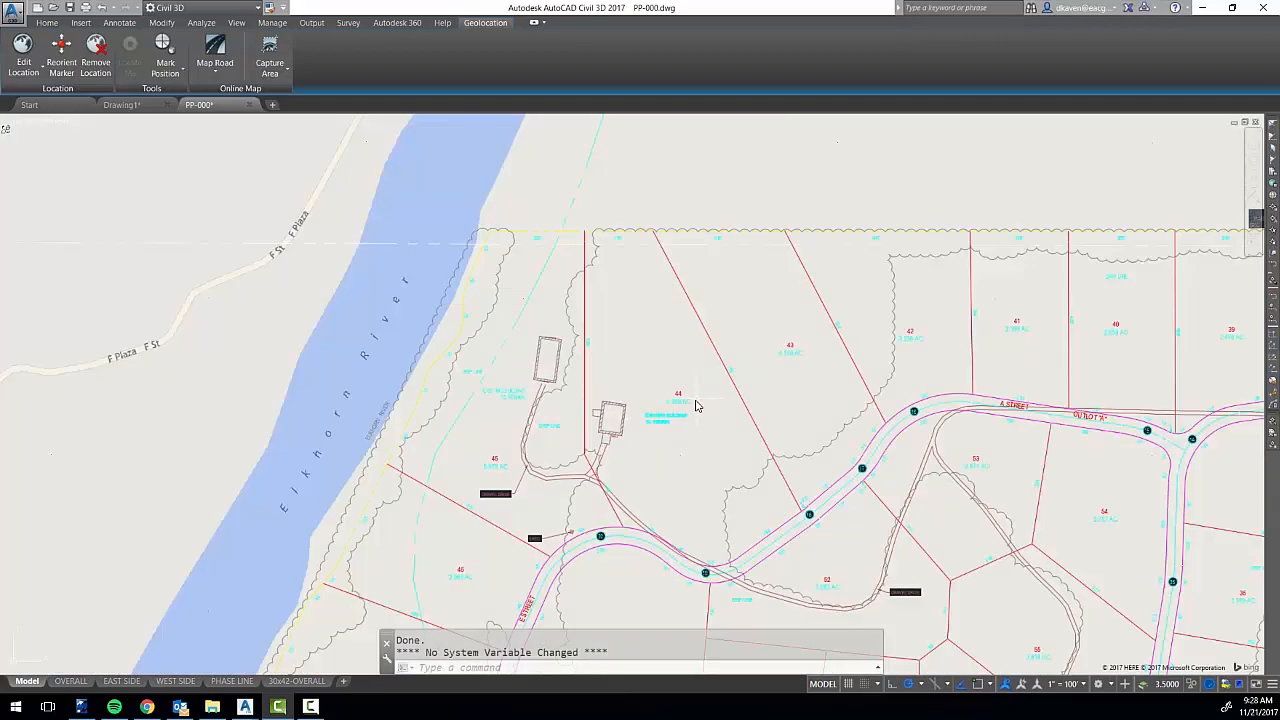
pyautogui.scroll(-5, 703, 400)
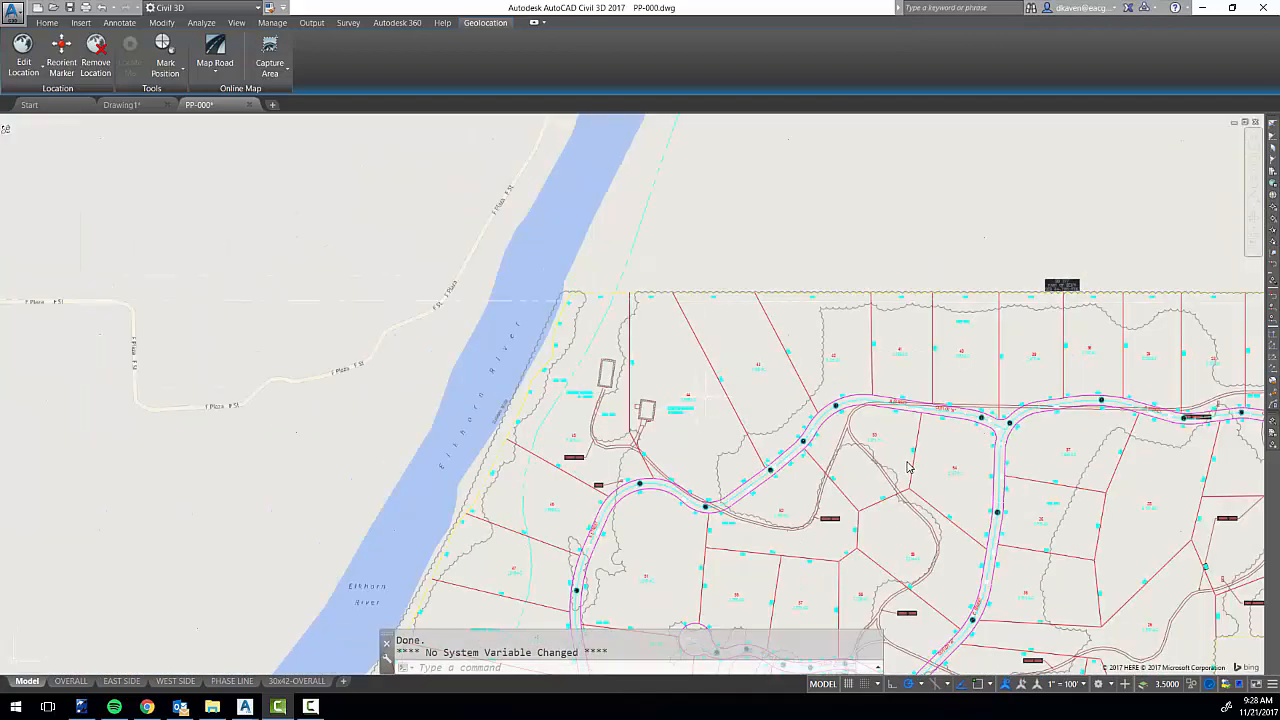
pyautogui.scroll(-2, 946, 486)
pyautogui.moveTo(946, 486); pyautogui.dragTo(1065, 531, button='middle')
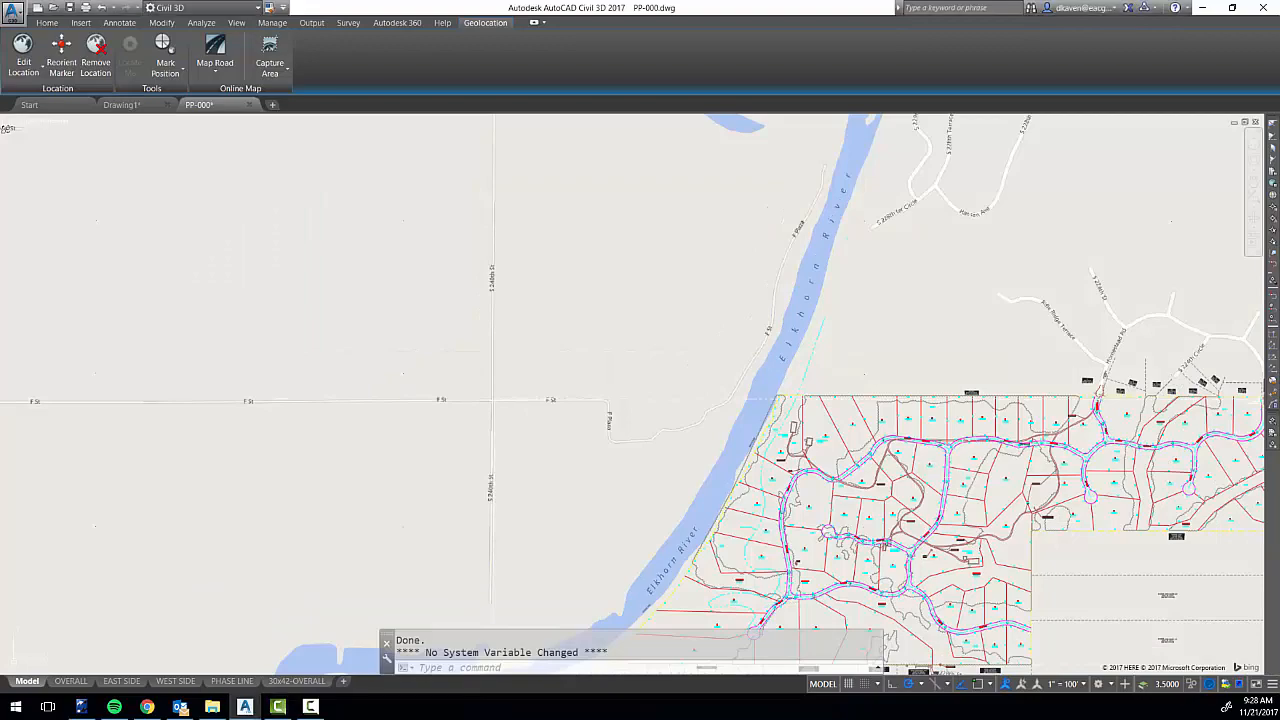
pyautogui.moveTo(900, 450); pyautogui.dragTo(560, 330, button='middle')
# Freeze the layers of the gravel drives, tree lines and existing-building details around lot 34, including C-EX-BLDG.
pyautogui.scroll(5, 597, 304)
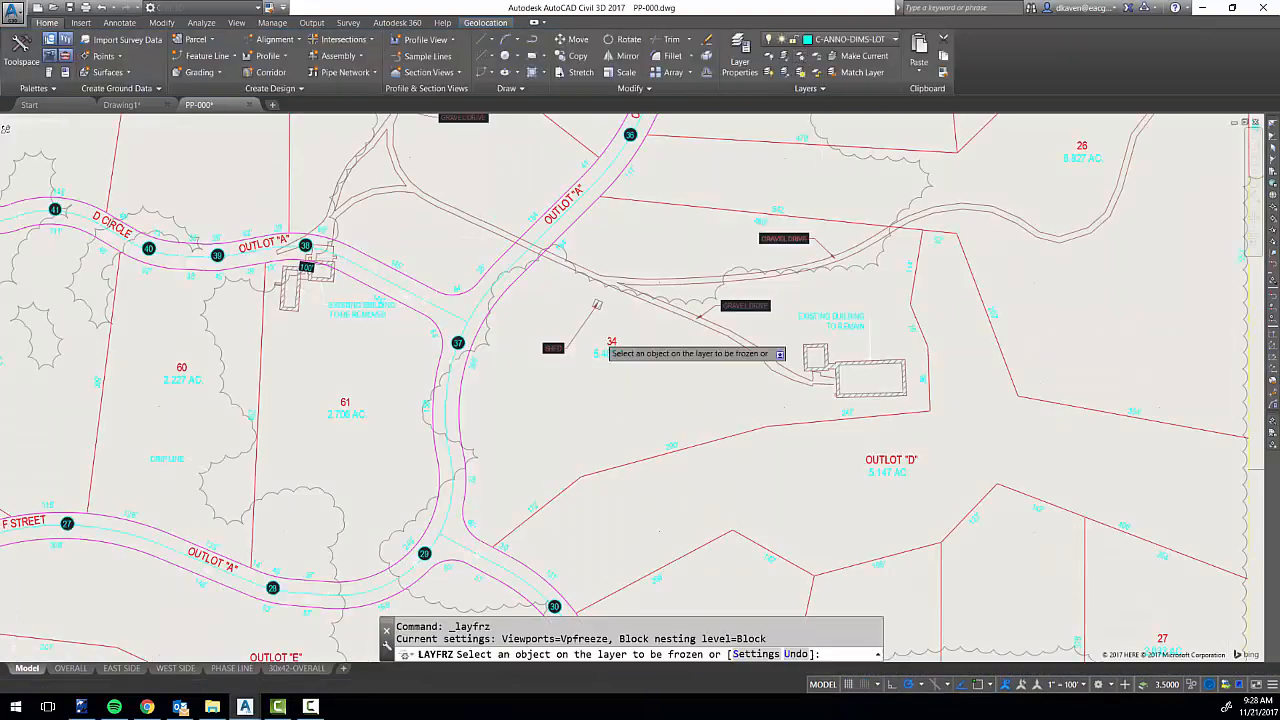
pyautogui.scroll(6, 634, 296)
pyautogui.click(638, 299)
pyautogui.click(1002, 335)
pyautogui.scroll(-2, 563, 377)
pyautogui.click(490, 383)
pyautogui.scroll(-4, 655, 488)
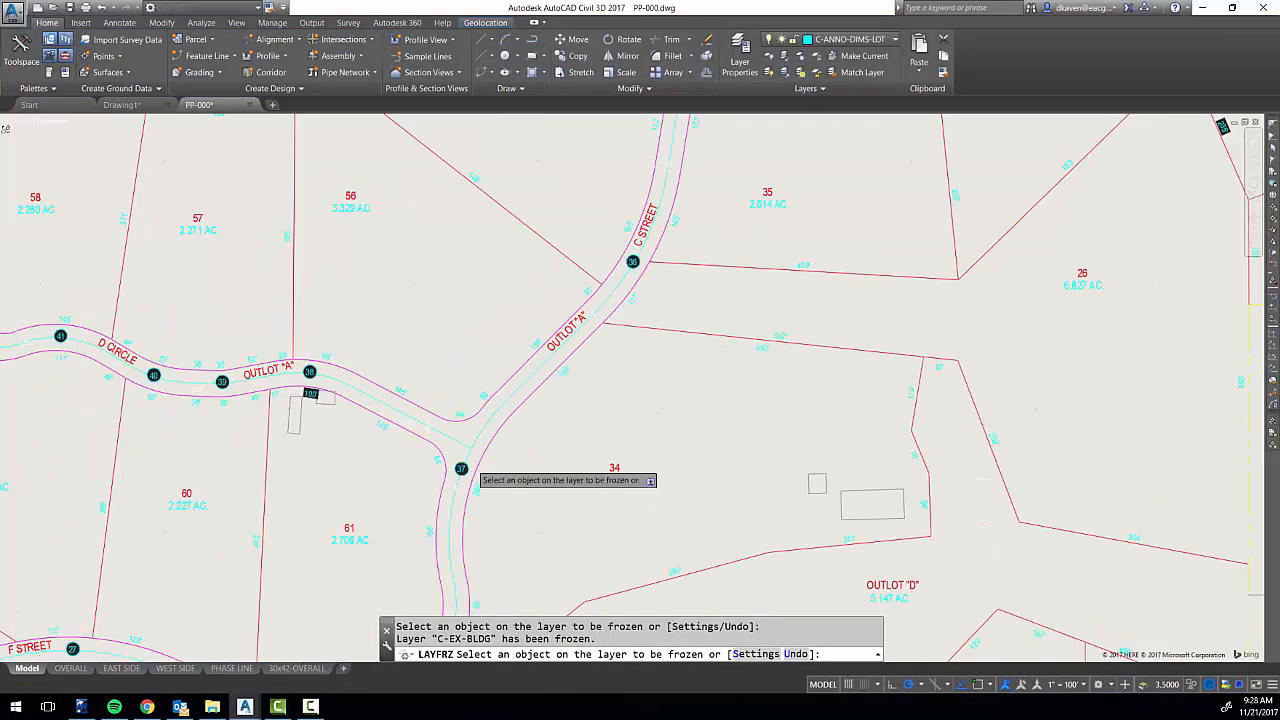
# Freeze the layers of the numbered curve markers and street centerlines around D Circle.
pyautogui.scroll(4, 473, 466)
pyautogui.click(326, 358)
pyautogui.click(326, 358)
pyautogui.scroll(-5, 326, 358)
pyautogui.scroll(8, 322, 478)
pyautogui.click(322, 478)
pyautogui.scroll(-7, 322, 478)
pyautogui.scroll(3, 266, 411)
pyautogui.click(266, 411)
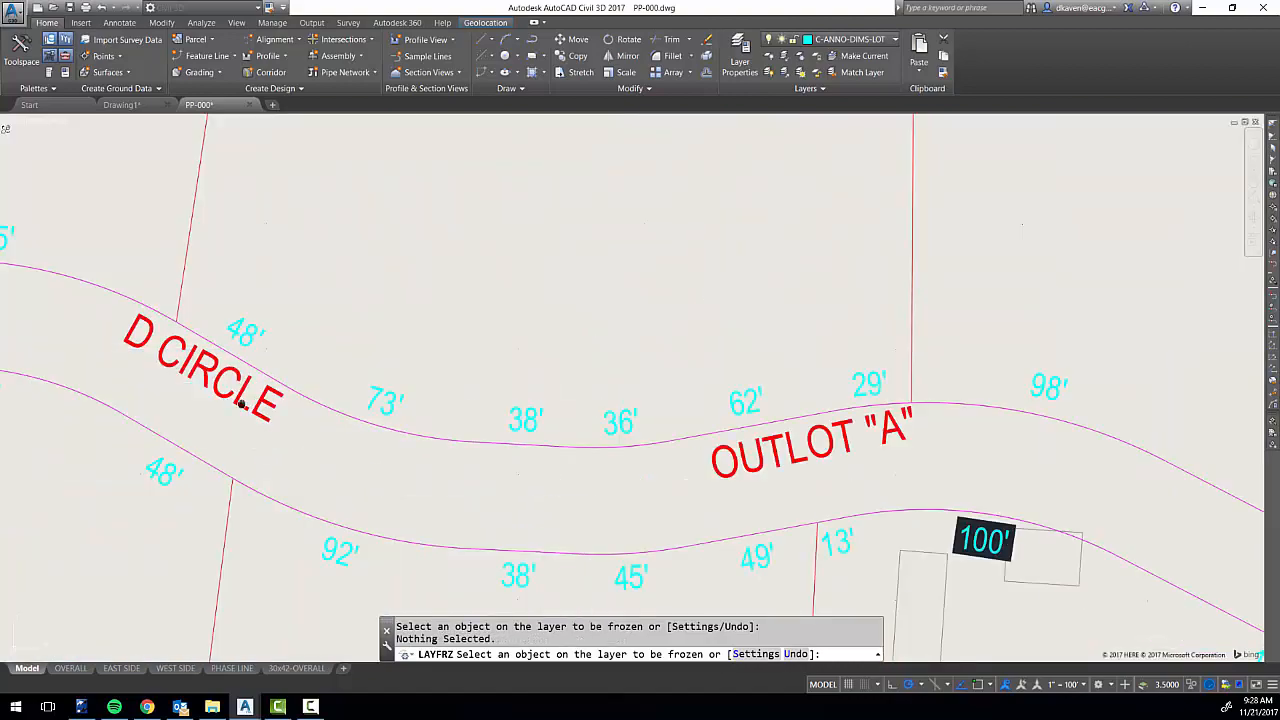
pyautogui.scroll(-6, 241, 405)
pyautogui.click(300, 305)
# Turn off the online map behind the drawing.
pyautogui.click(485, 22)
pyautogui.click(215, 55)
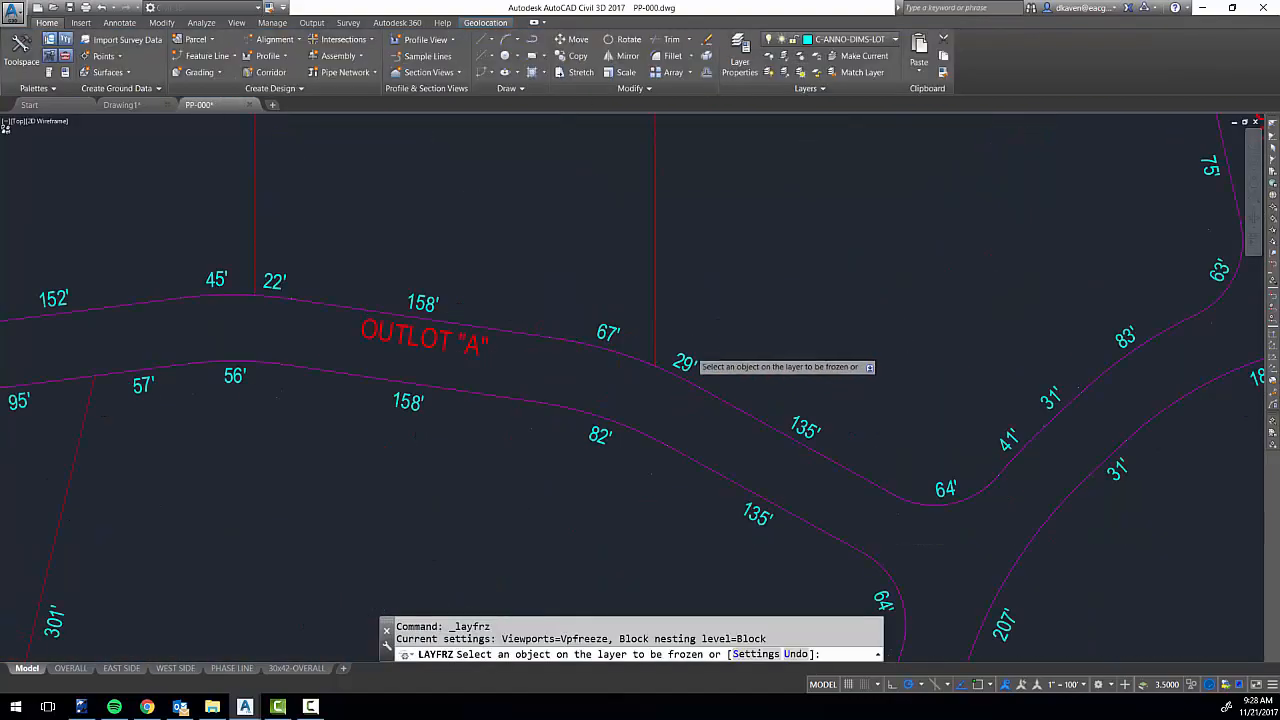
# Make layer 0 the current layer so the lot dimension layer can be frozen.
pyautogui.scroll(2, 692, 351)
pyautogui.click(674, 362)
pyautogui.scroll(-6, 714, 284)
pyautogui.press('Escape')
pyautogui.write('la')
pyautogui.press('Return')
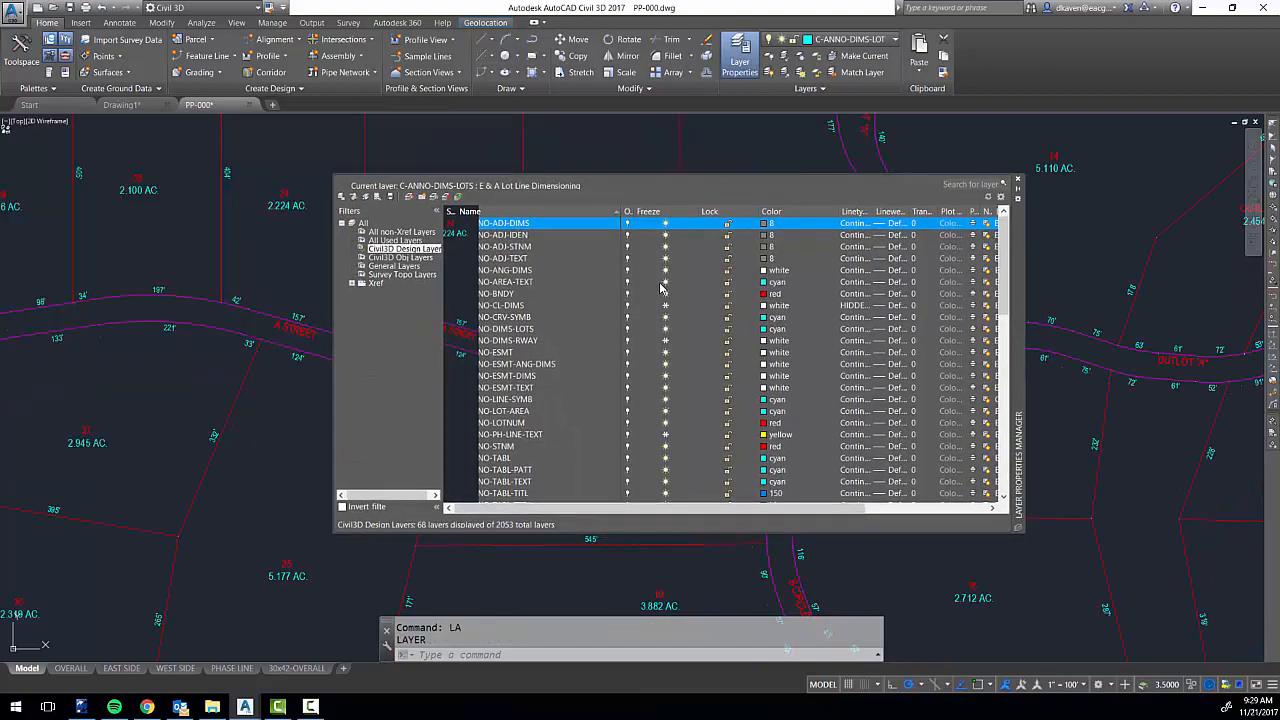
pyautogui.click(386, 224)
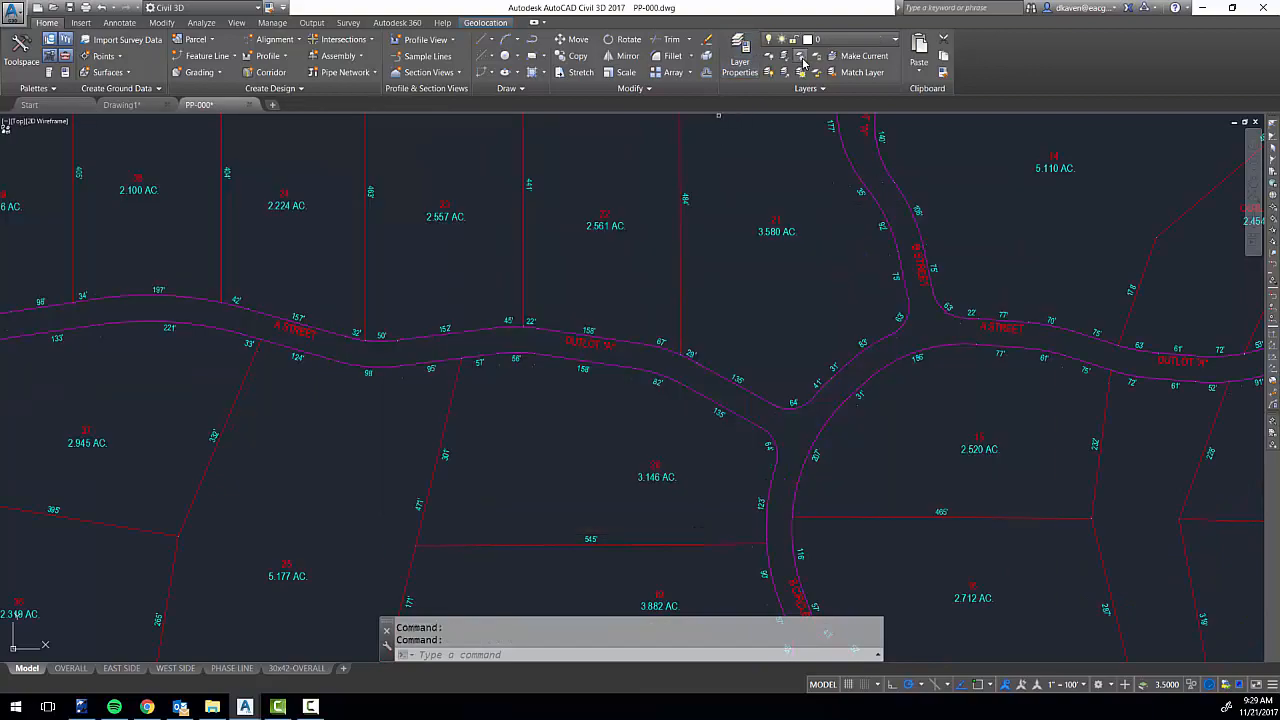
# Freeze the lot dimension layer and the C-ANNO-LOT-AREA layer by picking their labels in the plat.
pyautogui.click(780, 220)
pyautogui.scroll(-4, 653, 351)
pyautogui.click(332, 410)
pyautogui.scroll(2, 366, 378)
pyautogui.moveTo(366, 378); pyautogui.dragTo(551, 449, button='middle')
pyautogui.click(378, 454)
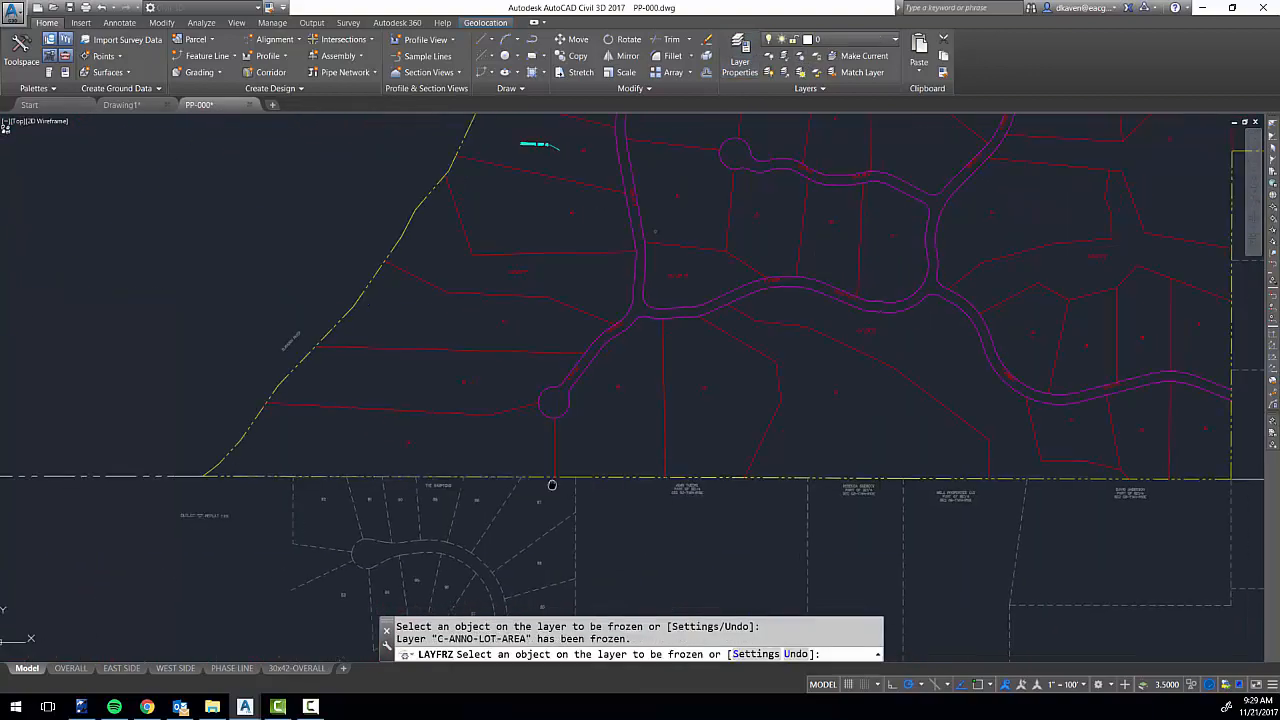
# Freeze the existing utility line layers along 222nd Street, including C-EX-GAS.
pyautogui.scroll(-4, 474, 470)
pyautogui.scroll(5, 897, 317)
pyautogui.click(860, 384)
pyautogui.scroll(6, 495, 310)
pyautogui.click(235, 334)
pyautogui.click(302, 336)
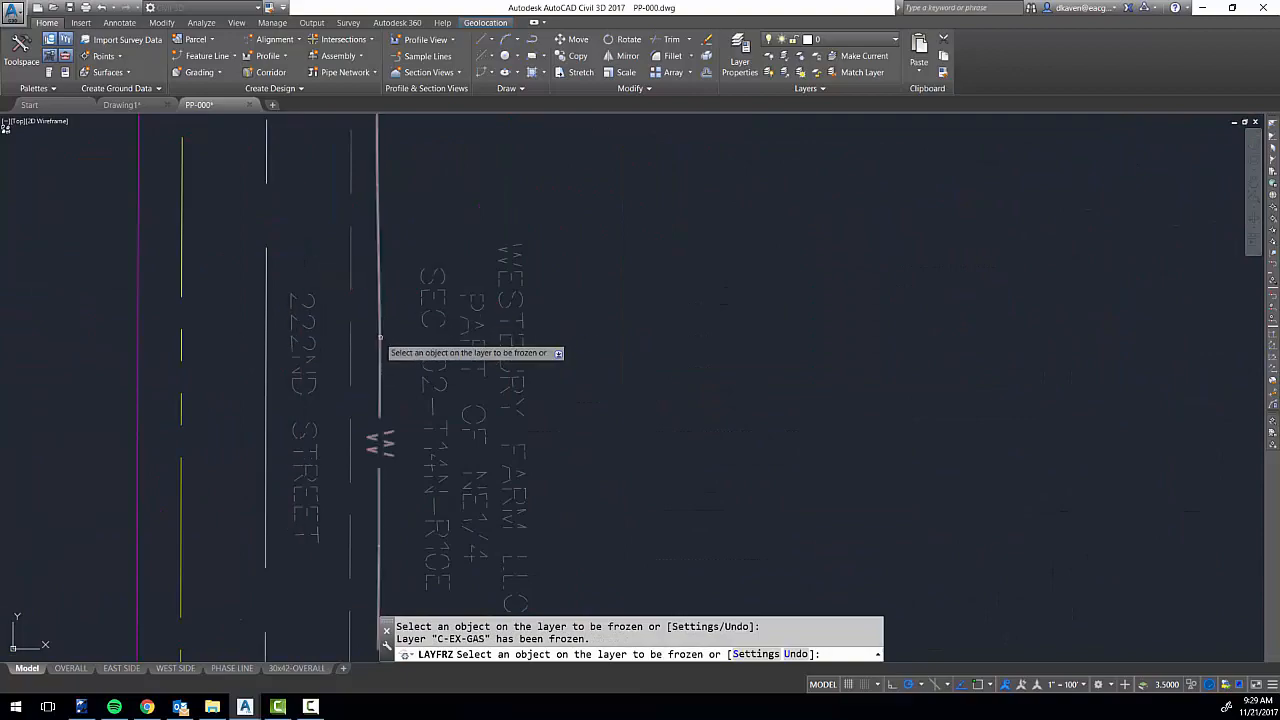
pyautogui.click(380, 338)
pyautogui.scroll(-4, 390, 340)
# Freeze the remaining unneeded annotation, including the G-ANNO-TEXT layer, and end the layer freezing.
pyautogui.moveTo(425, 550); pyautogui.dragTo(435, 350, button='middle')
pyautogui.click(435, 352)
pyautogui.scroll(-5, 435, 350)
pyautogui.scroll(6, 337, 297)
pyautogui.scroll(-7, 337, 297)
pyautogui.moveTo(212, 357)
pyautogui.mouseDown(button='middle')
pyautogui.moveTo(763, 371)
pyautogui.moveTo(738, 405)
pyautogui.moveTo(803, 422)
pyautogui.mouseUp(button='middle')
pyautogui.scroll(6, 466, 450)
pyautogui.click(311, 309)
pyautogui.scroll(-8, 470, 318)
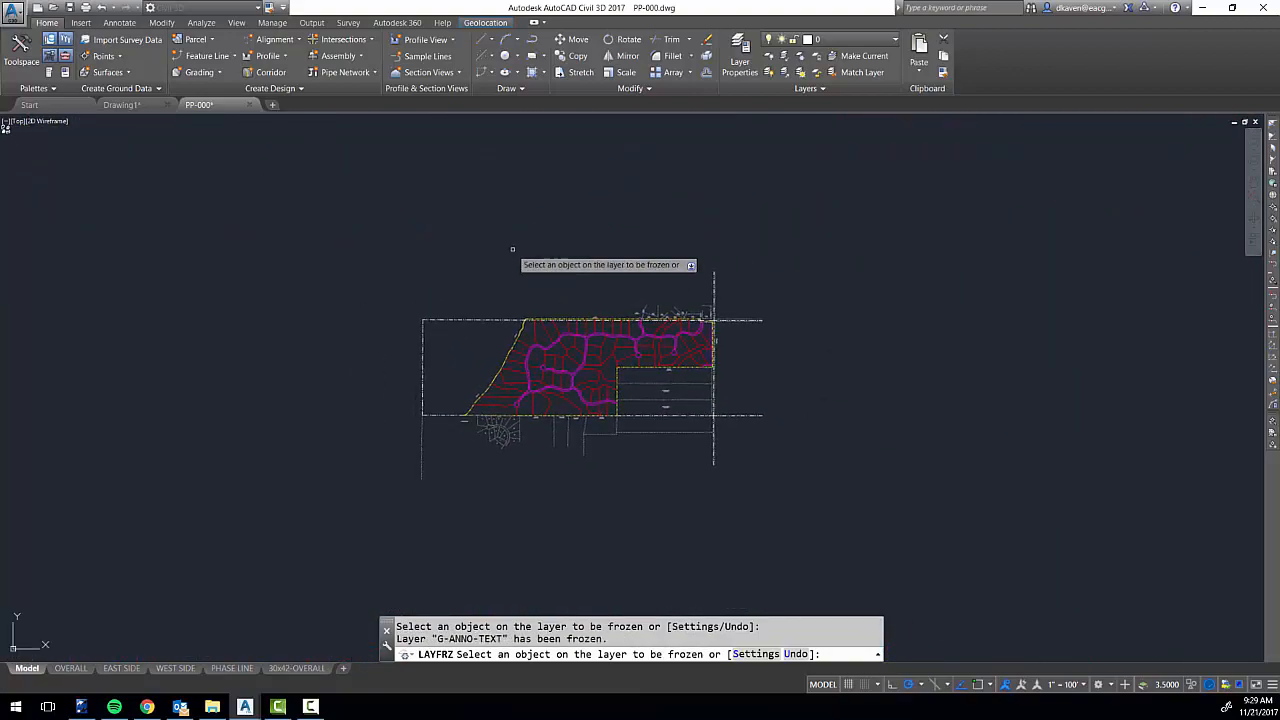
pyautogui.press('Escape')
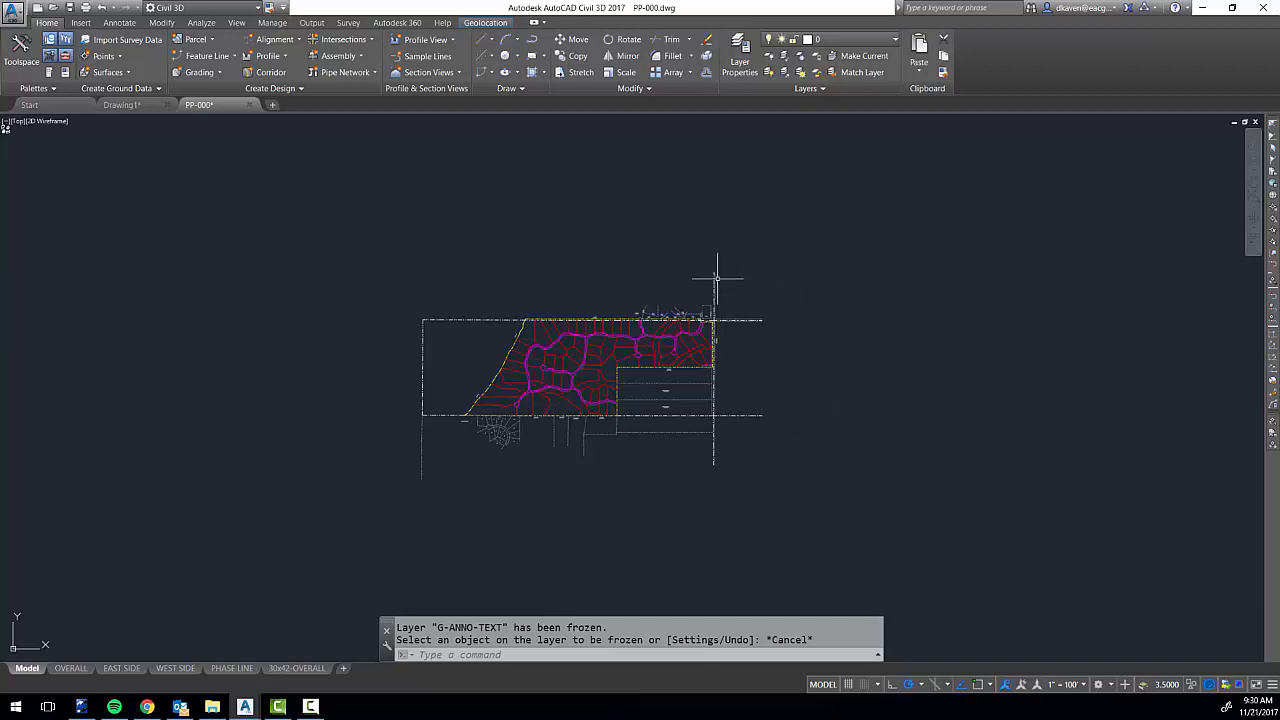
# Review the drawing settings for units, zone and coordinate system, and close them.
pyautogui.click(12, 15)
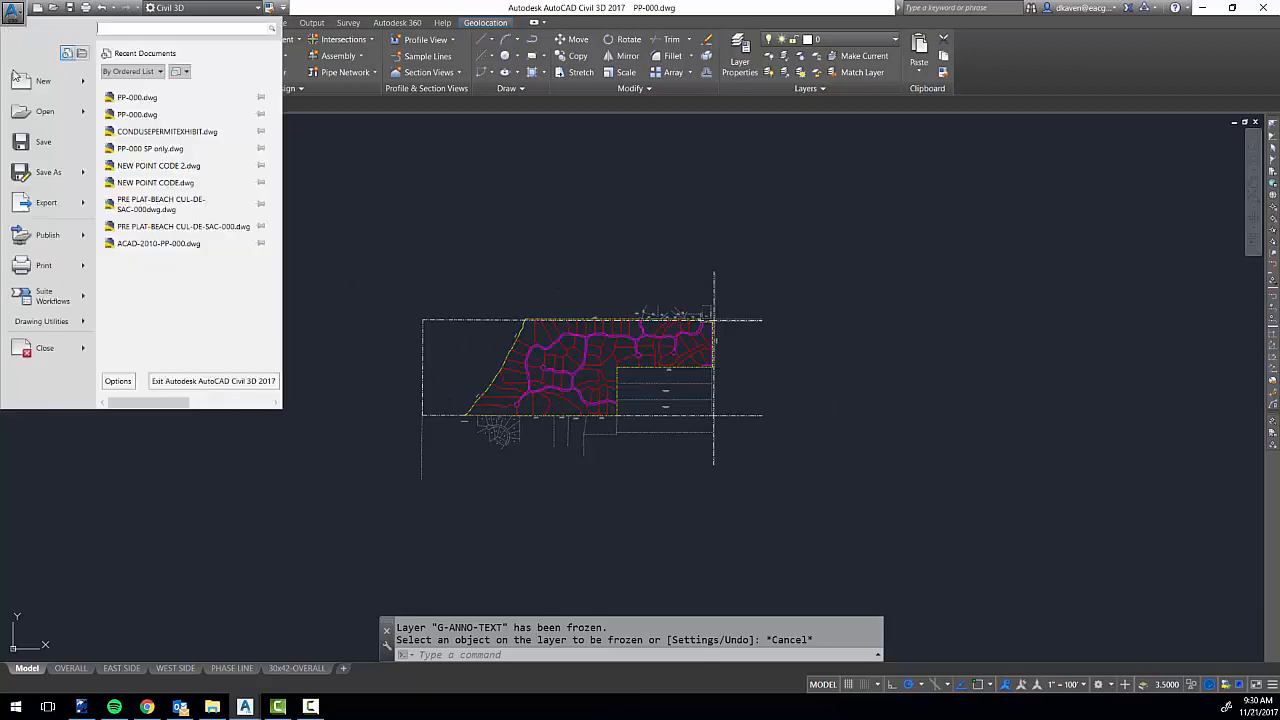
pyautogui.click(46, 320)
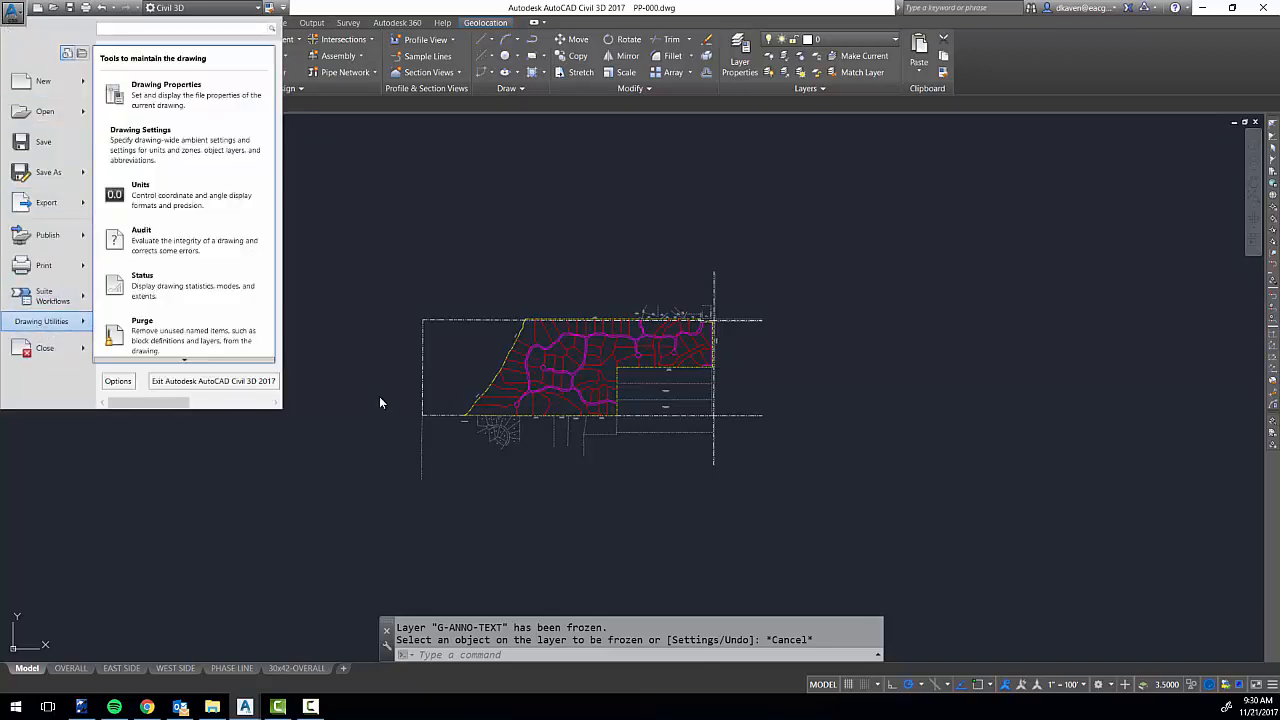
pyautogui.click(207, 153)
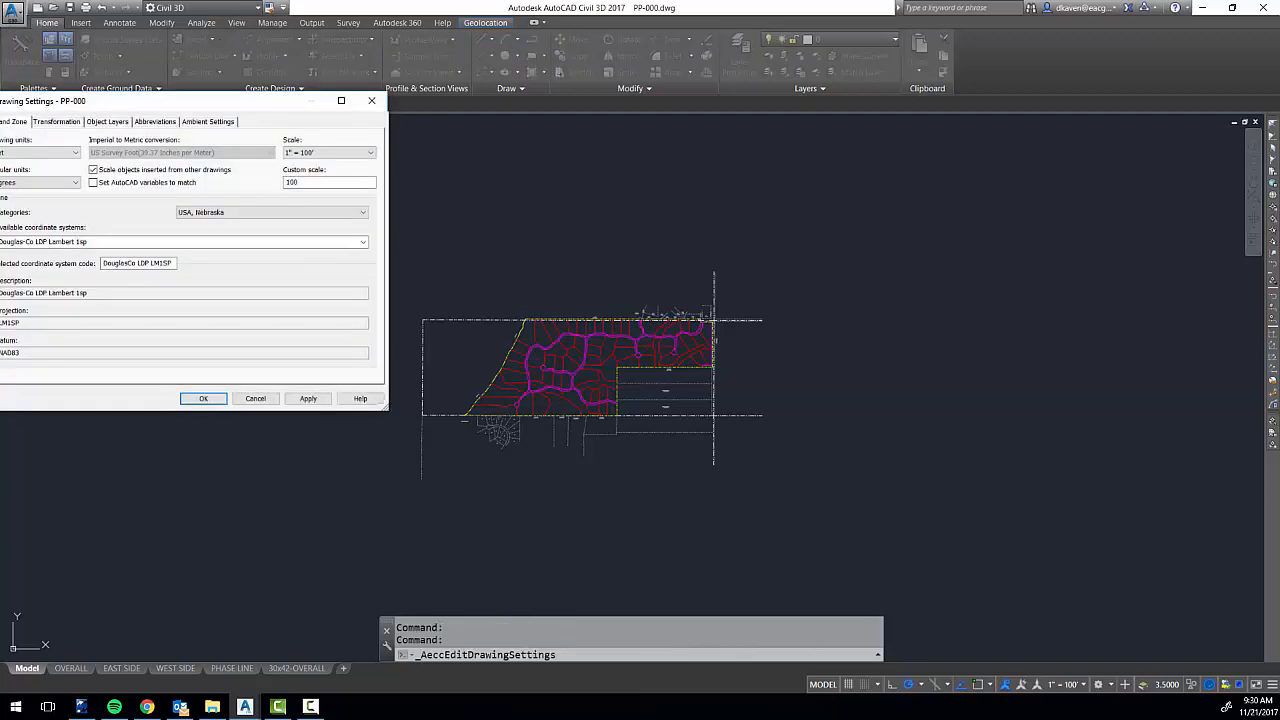
pyautogui.moveTo(178, 113); pyautogui.dragTo(642, 195)
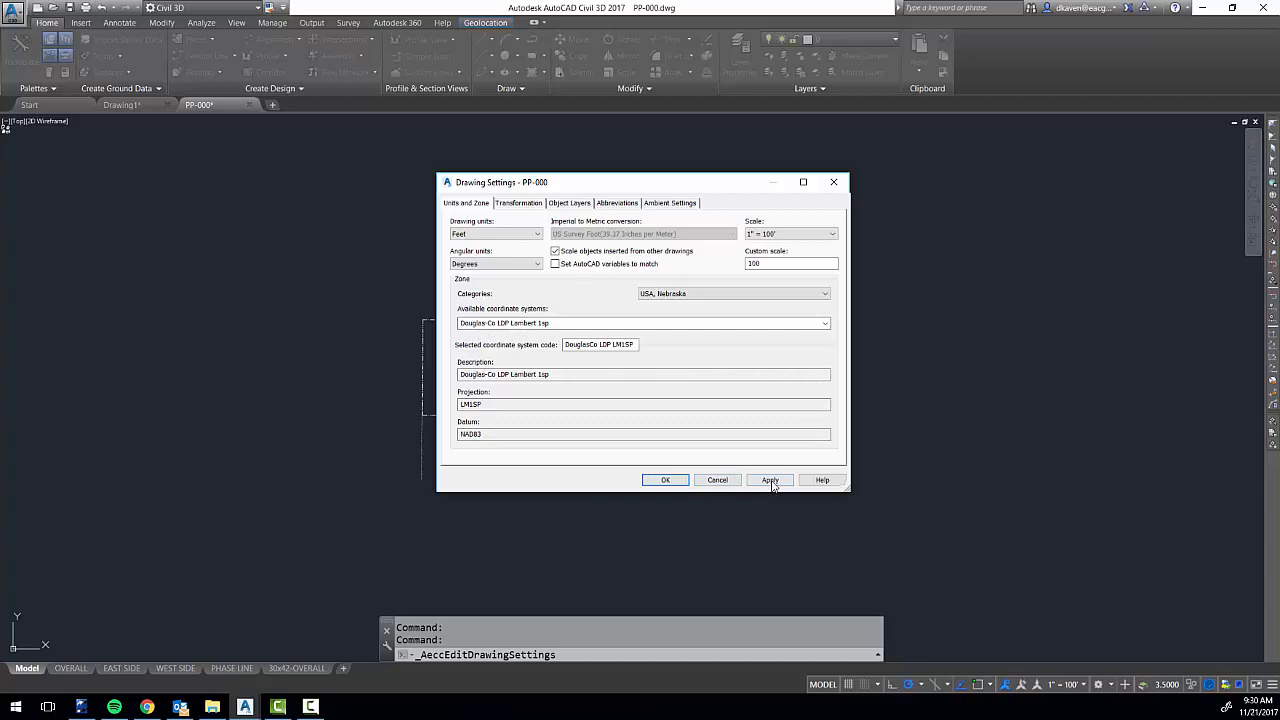
pyautogui.click(666, 480)
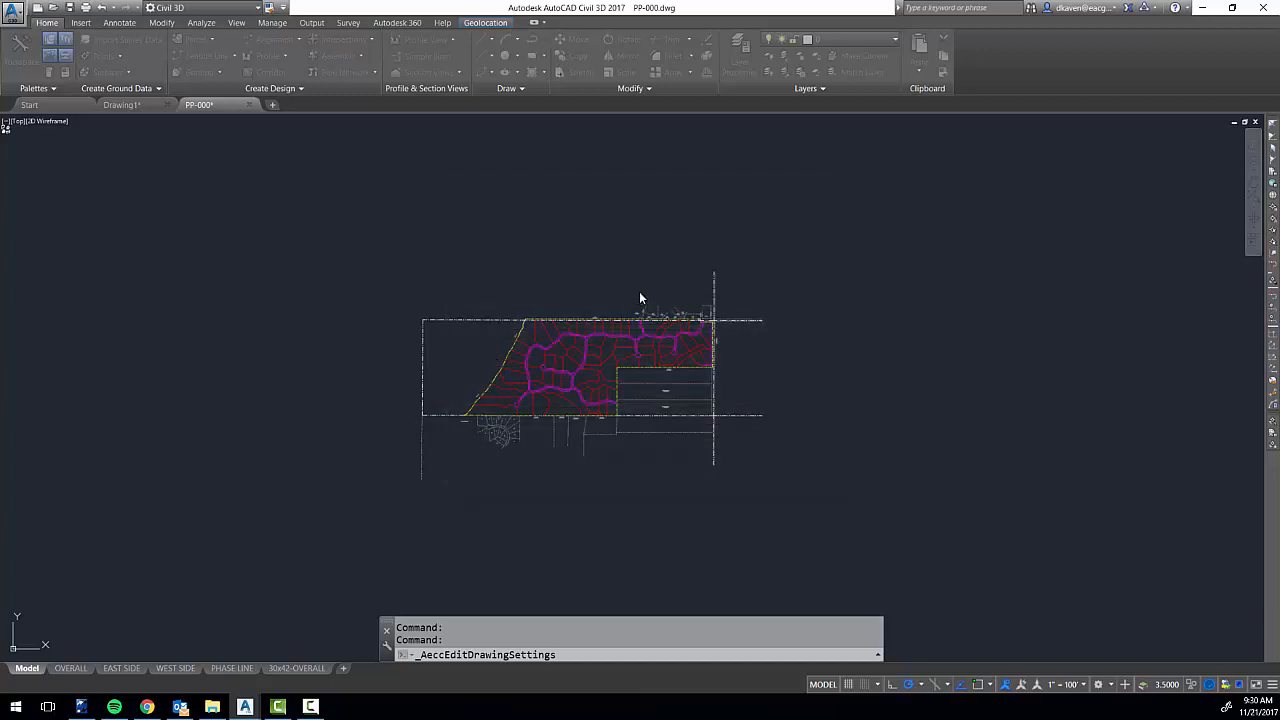
pyautogui.click(670, 230)
pyautogui.click(600, 229)
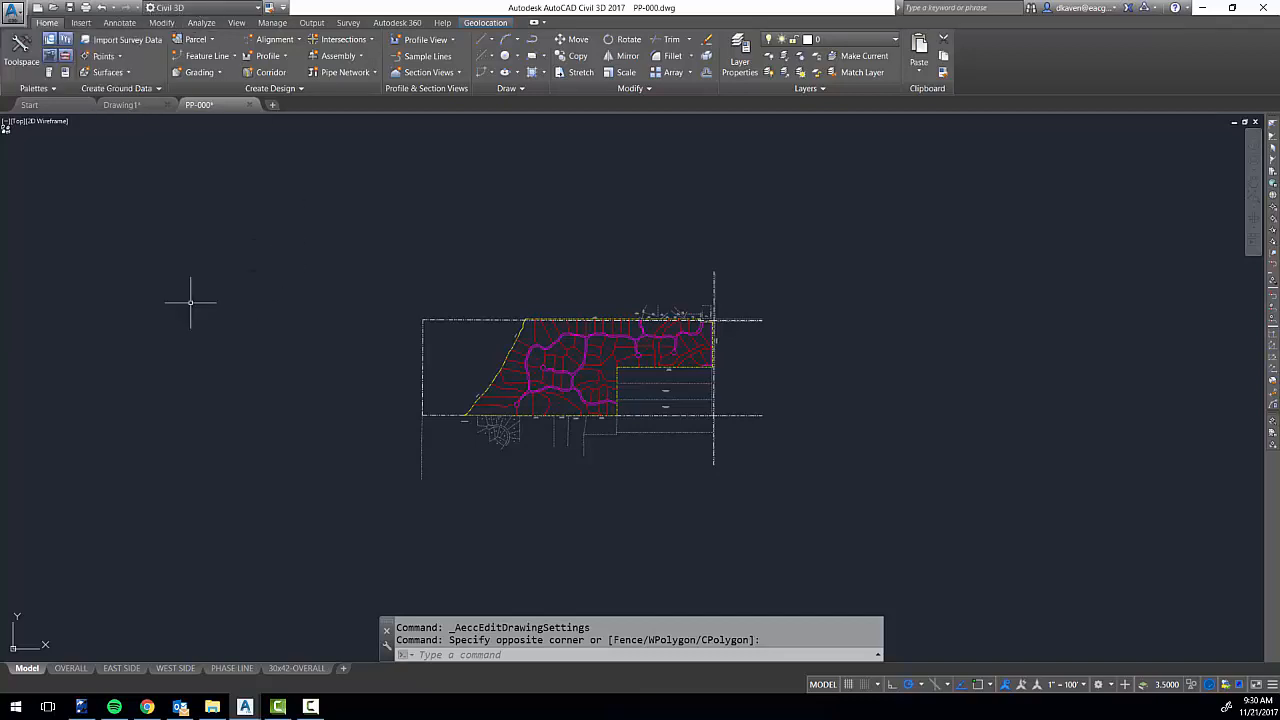
# Open the Toolspace, enlarge it and display its Toolbox.
pyautogui.click(15, 60)
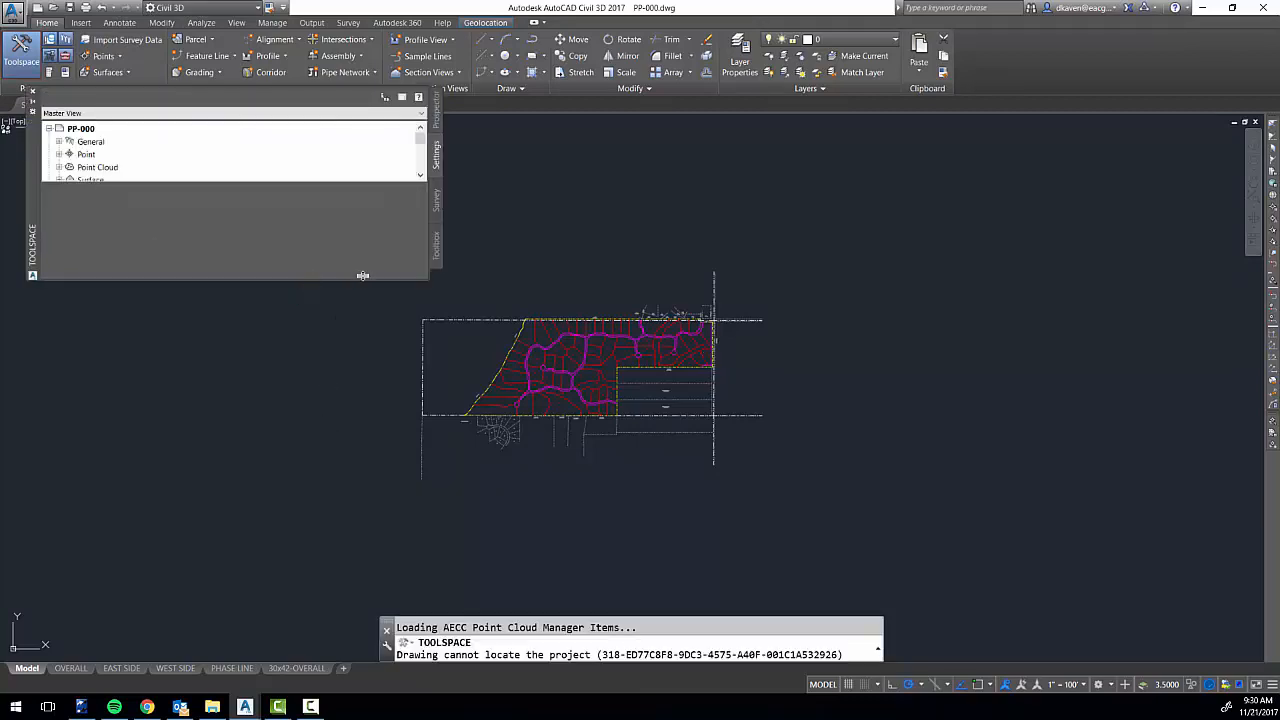
pyautogui.moveTo(363, 277); pyautogui.dragTo(362, 586)
pyautogui.scroll(-3, 416, 426)
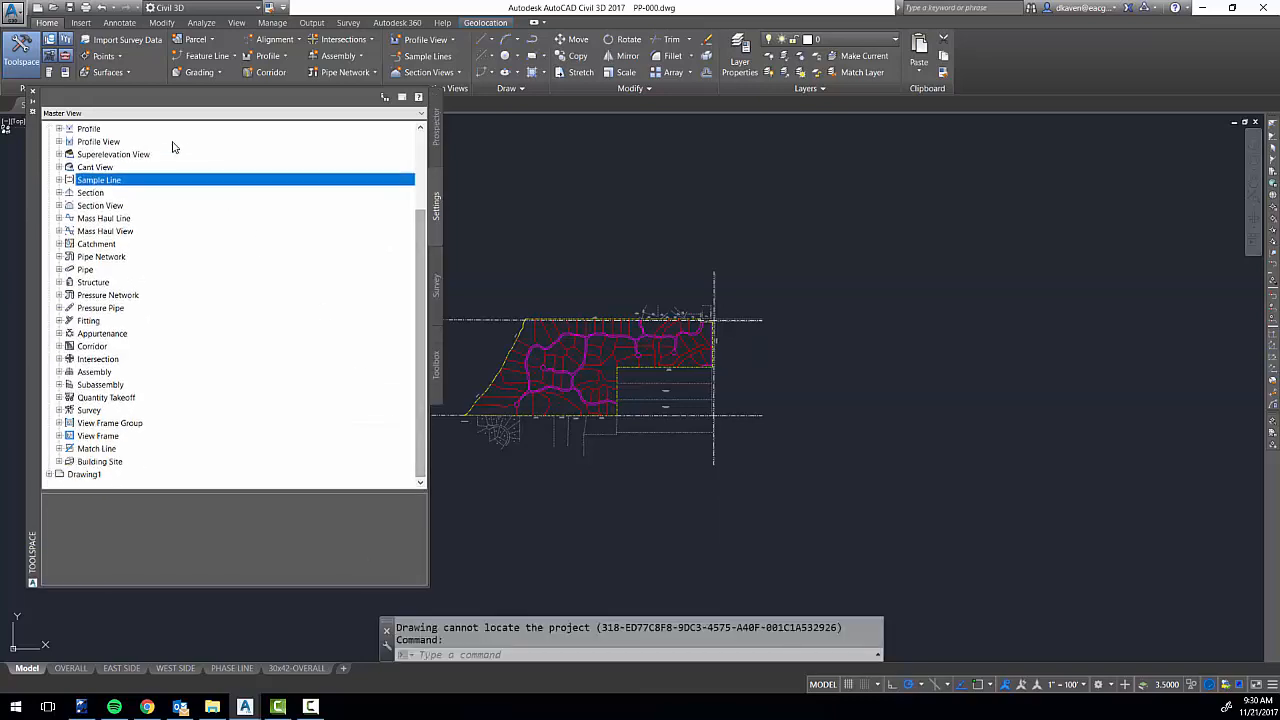
pyautogui.scroll(3, 418, 361)
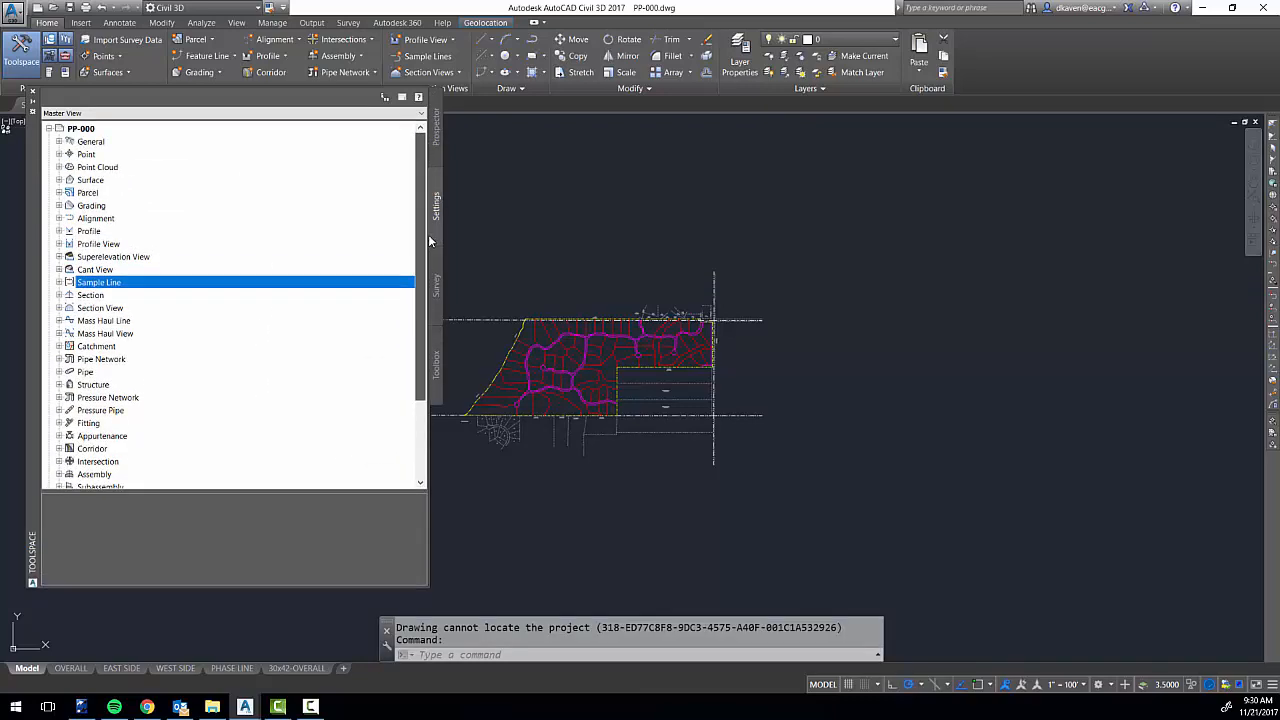
pyautogui.click(437, 372)
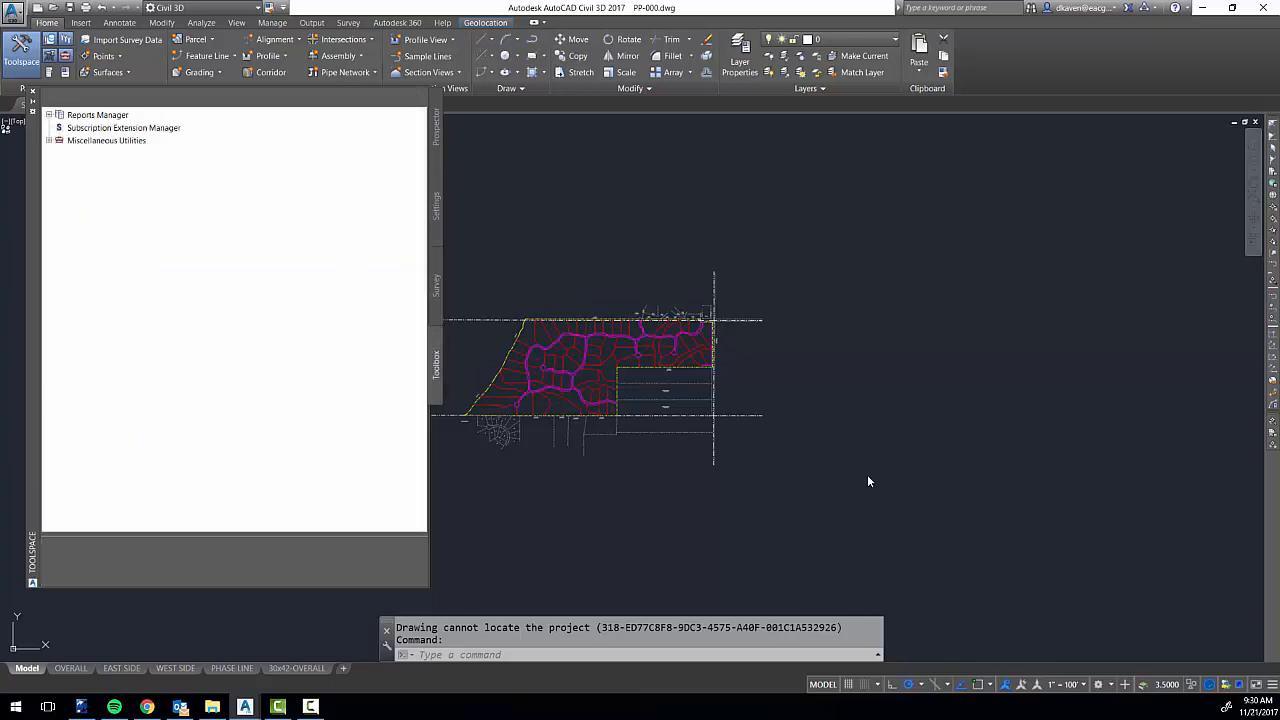
pyautogui.click(63, 60)
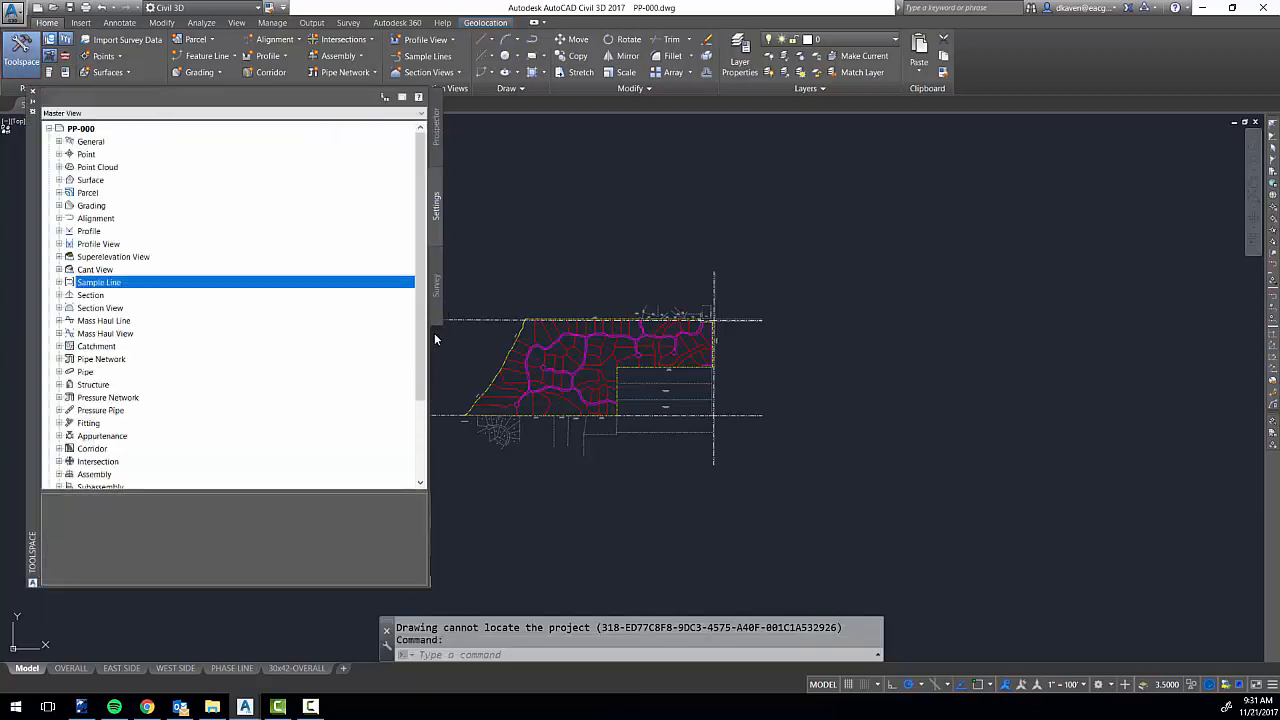
pyautogui.click(66, 58)
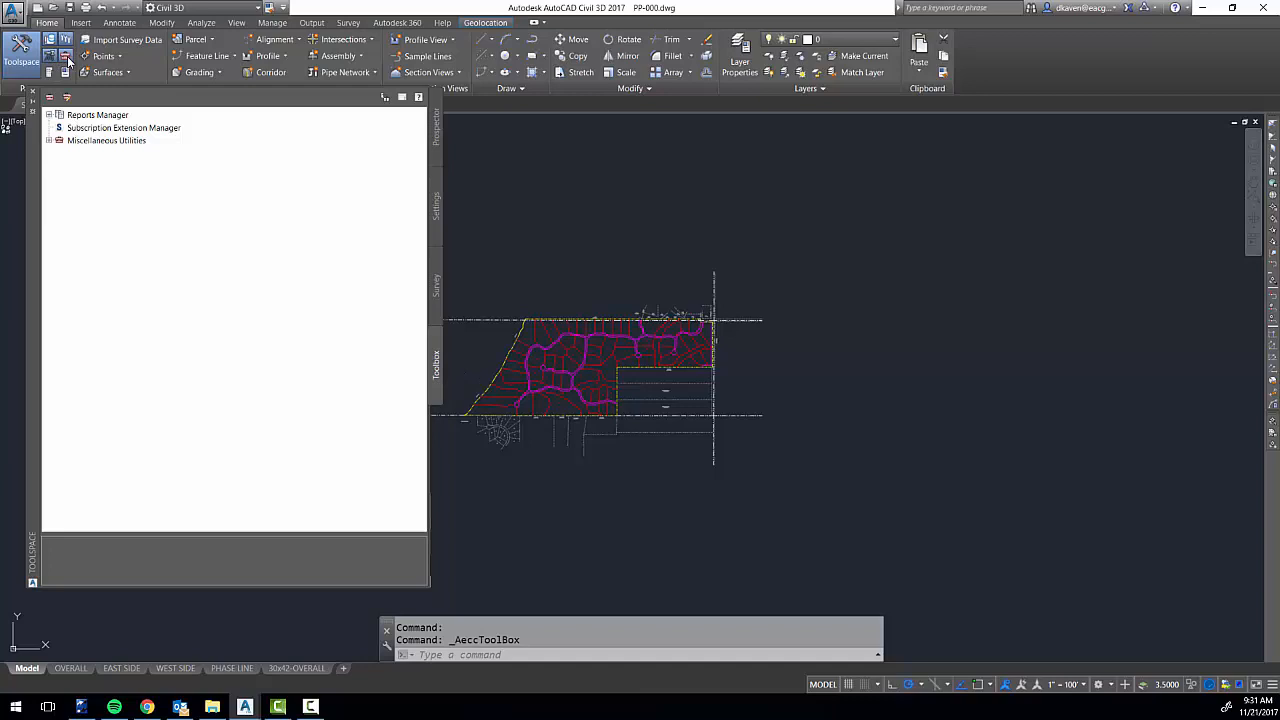
# Run the Export KML utility from the Toolbox's Miscellaneous Utilities.
pyautogui.click(49, 141)
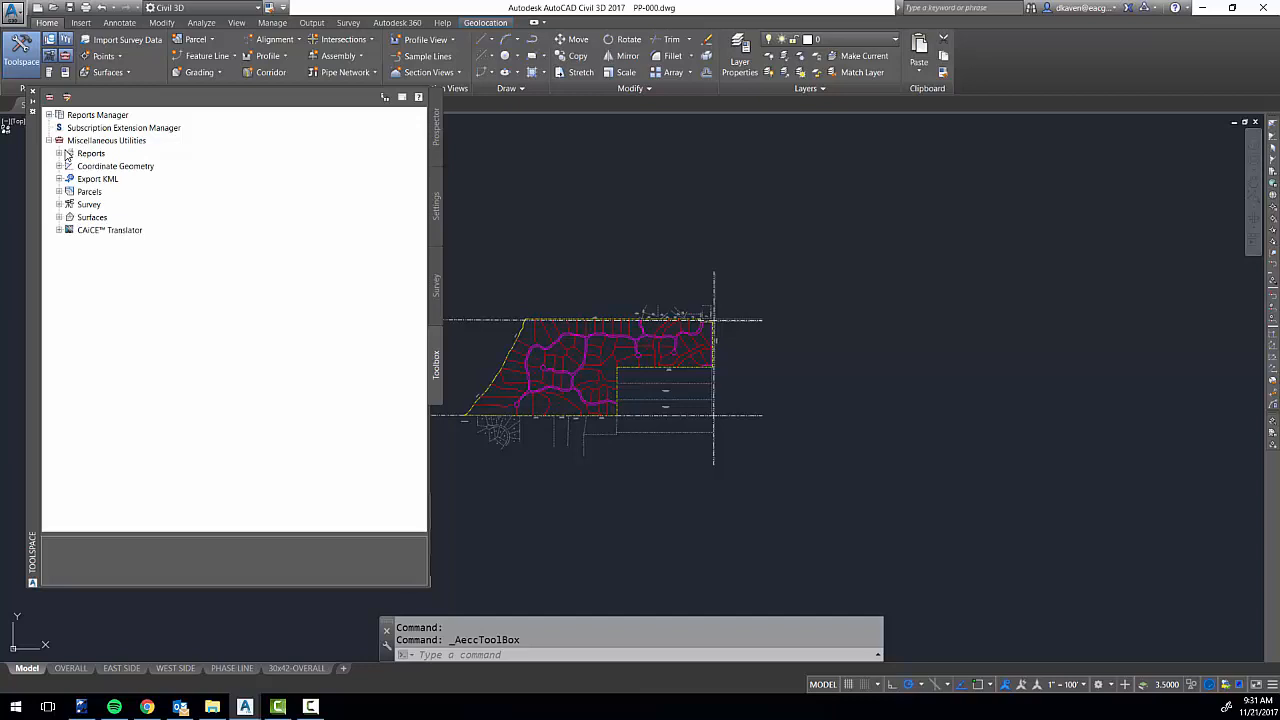
pyautogui.click(112, 181)
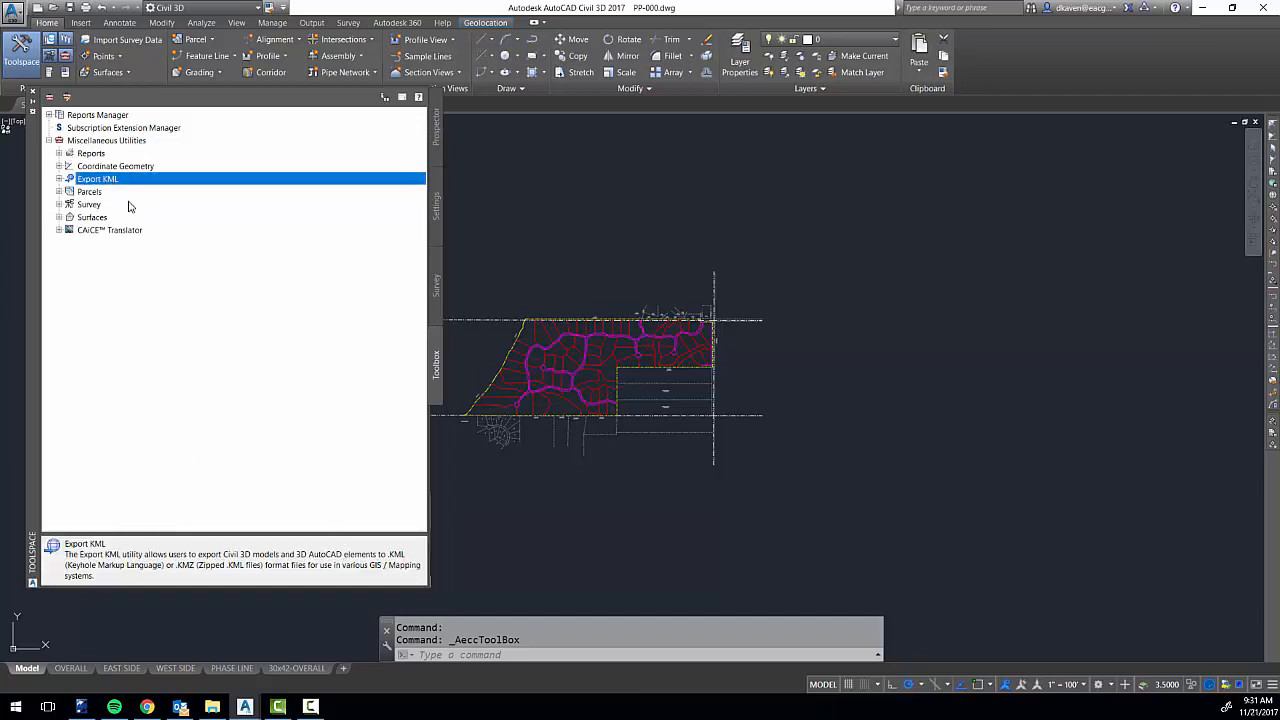
pyautogui.click(59, 178)
pyautogui.rightClick(121, 192)
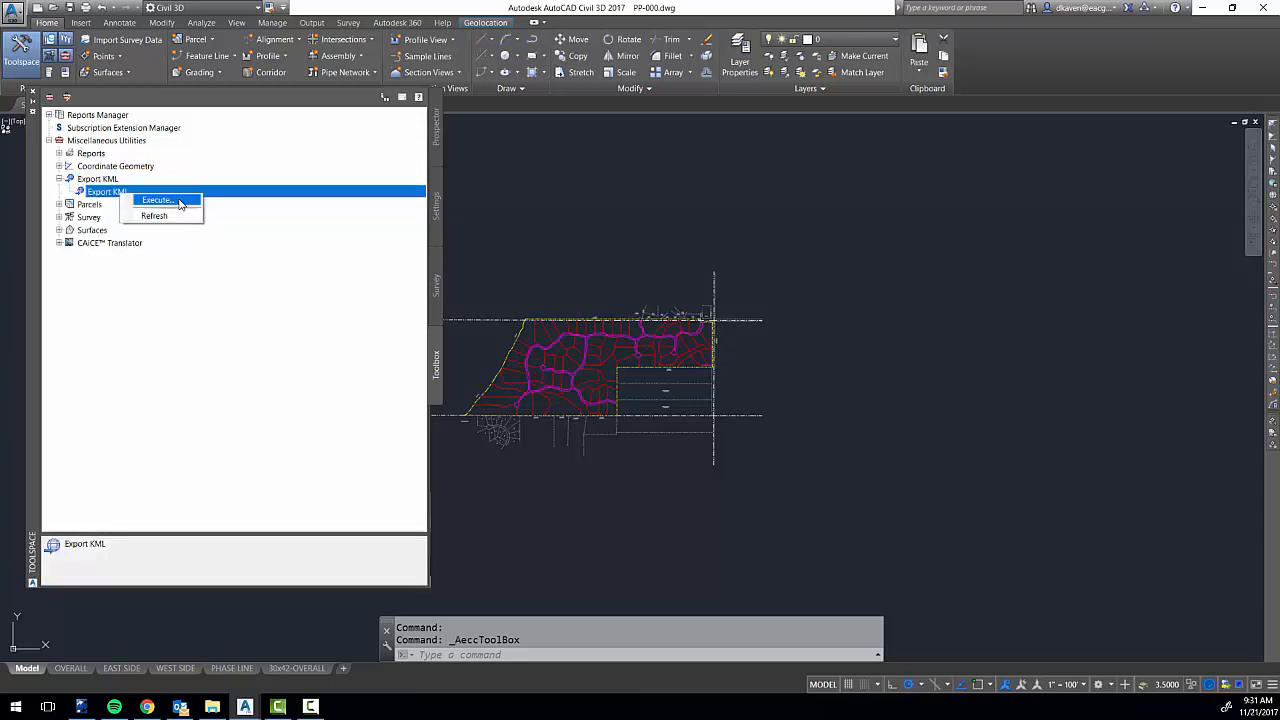
pyautogui.click(180, 203)
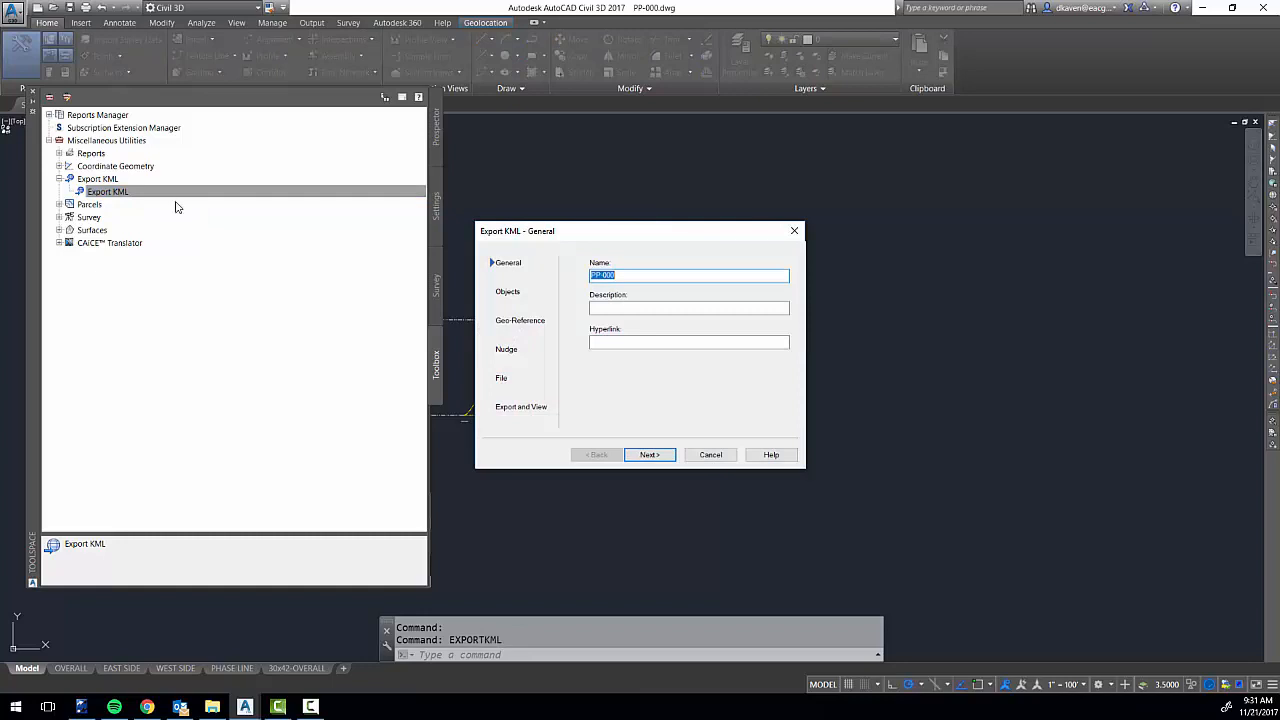
# Name the KML export "sales plat" and continue to the object options.
pyautogui.moveTo(625, 279); pyautogui.dragTo(509, 267)
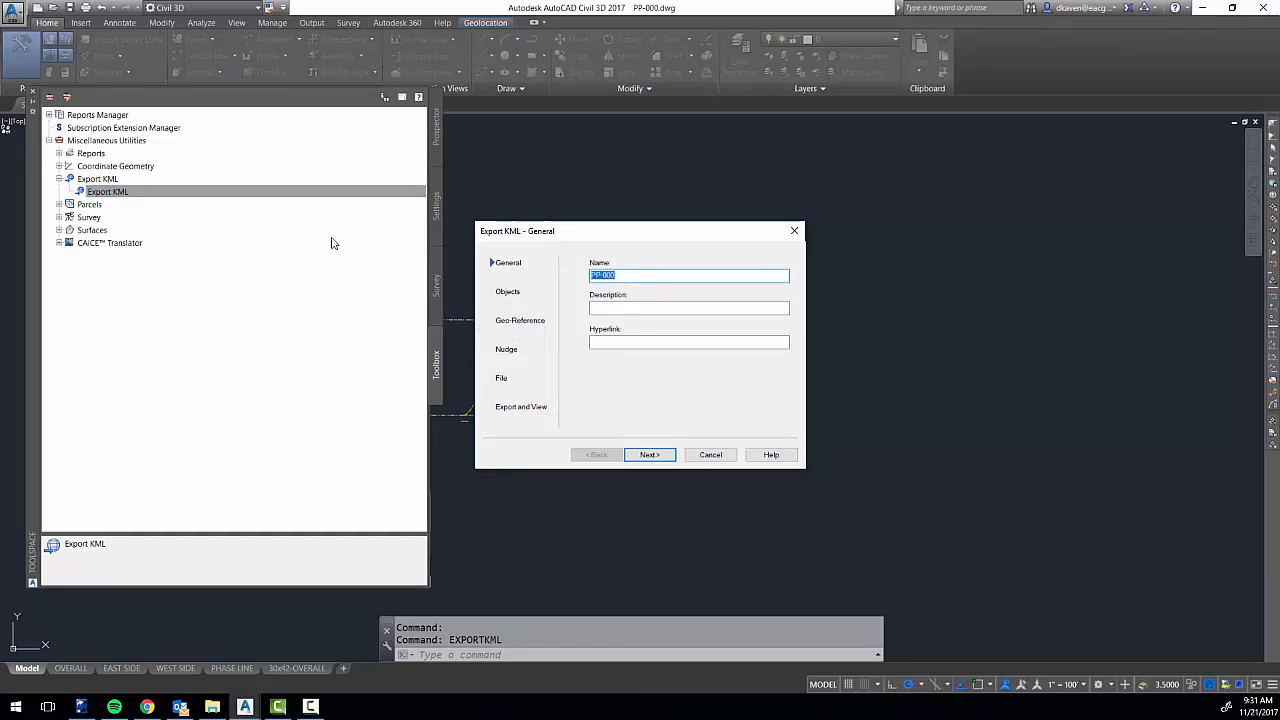
pyautogui.press('BackSpace')
pyautogui.write('s')
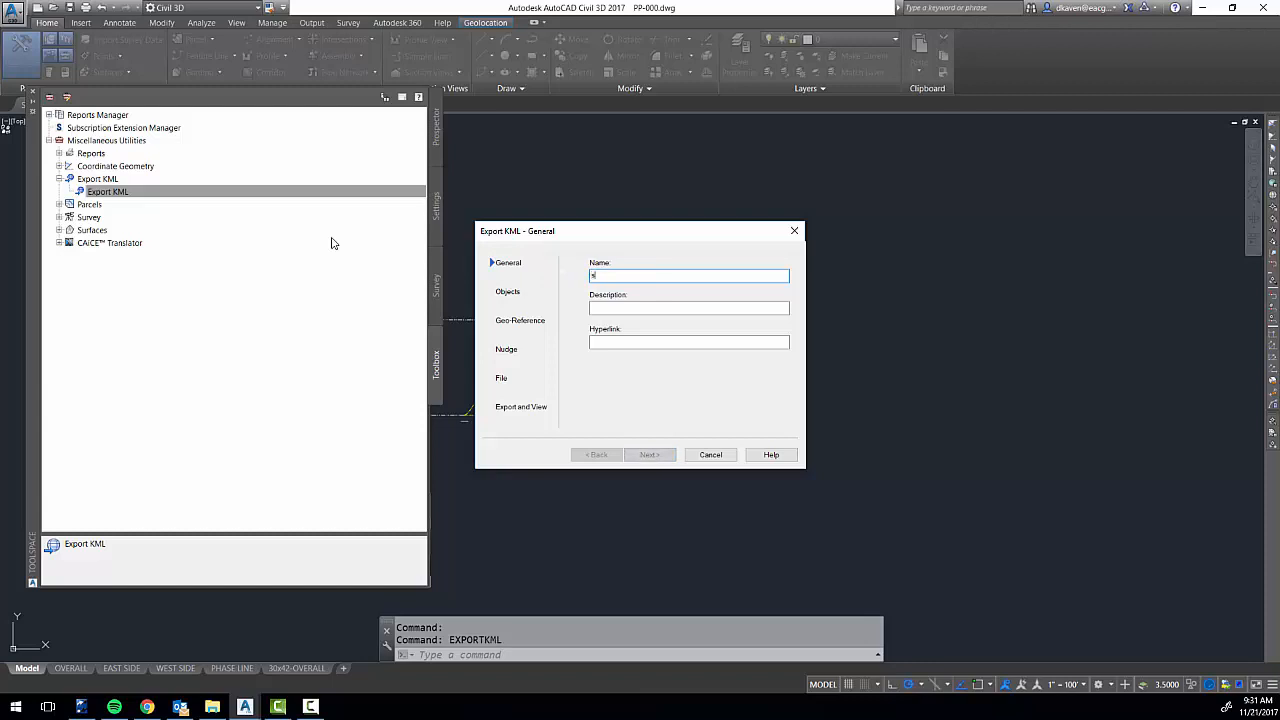
pyautogui.write('ales plat')
pyautogui.click(651, 455)
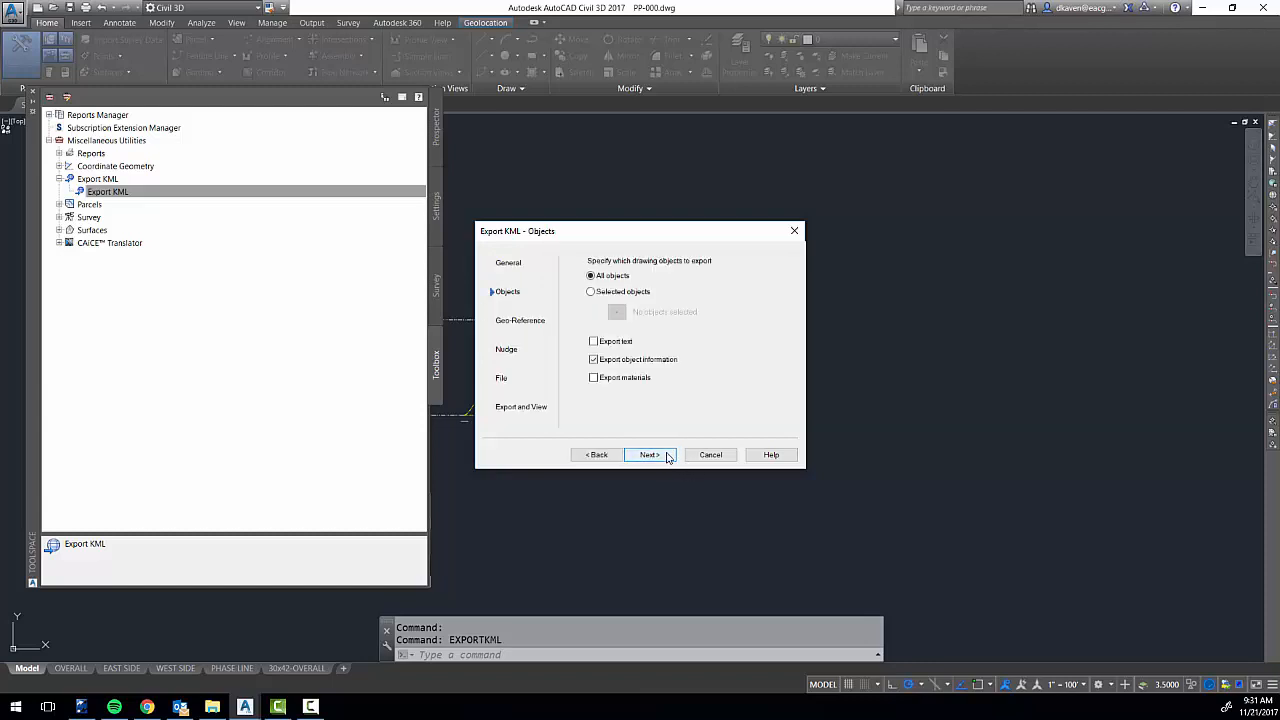
# Limit the KML export to selected objects, with text included and object information left out.
pyautogui.click(591, 292)
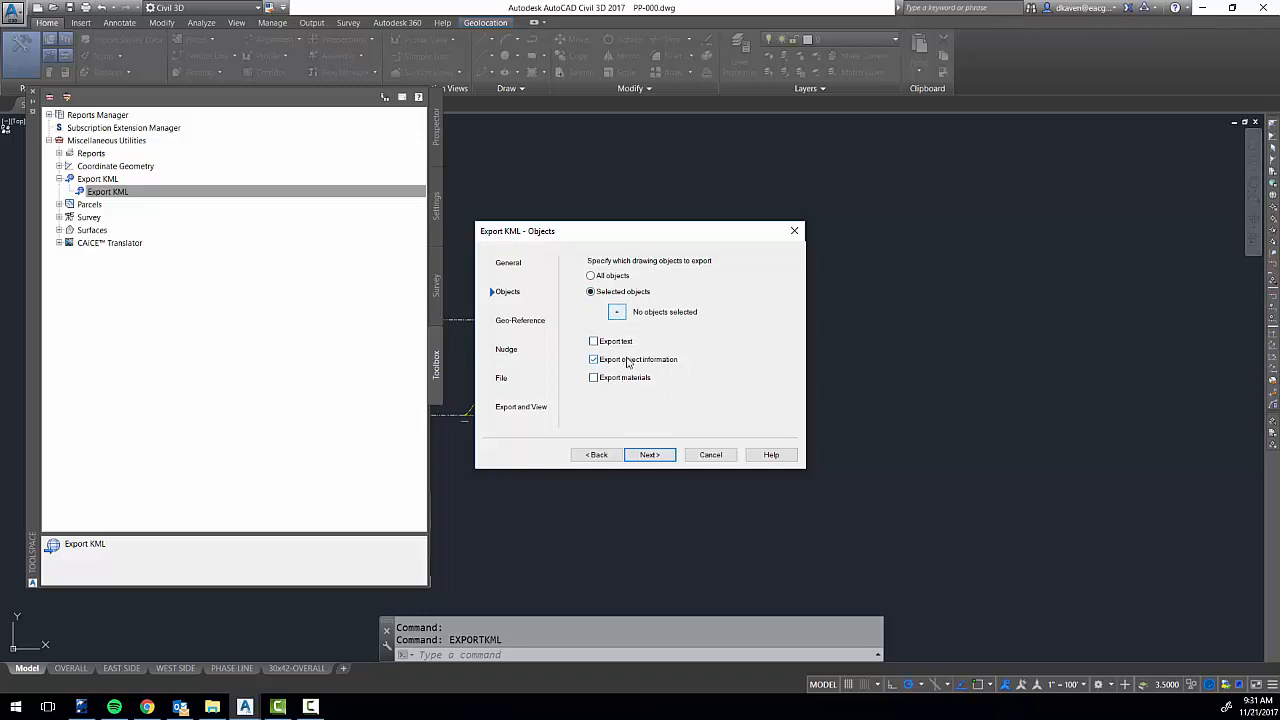
pyautogui.click(594, 359)
pyautogui.click(595, 344)
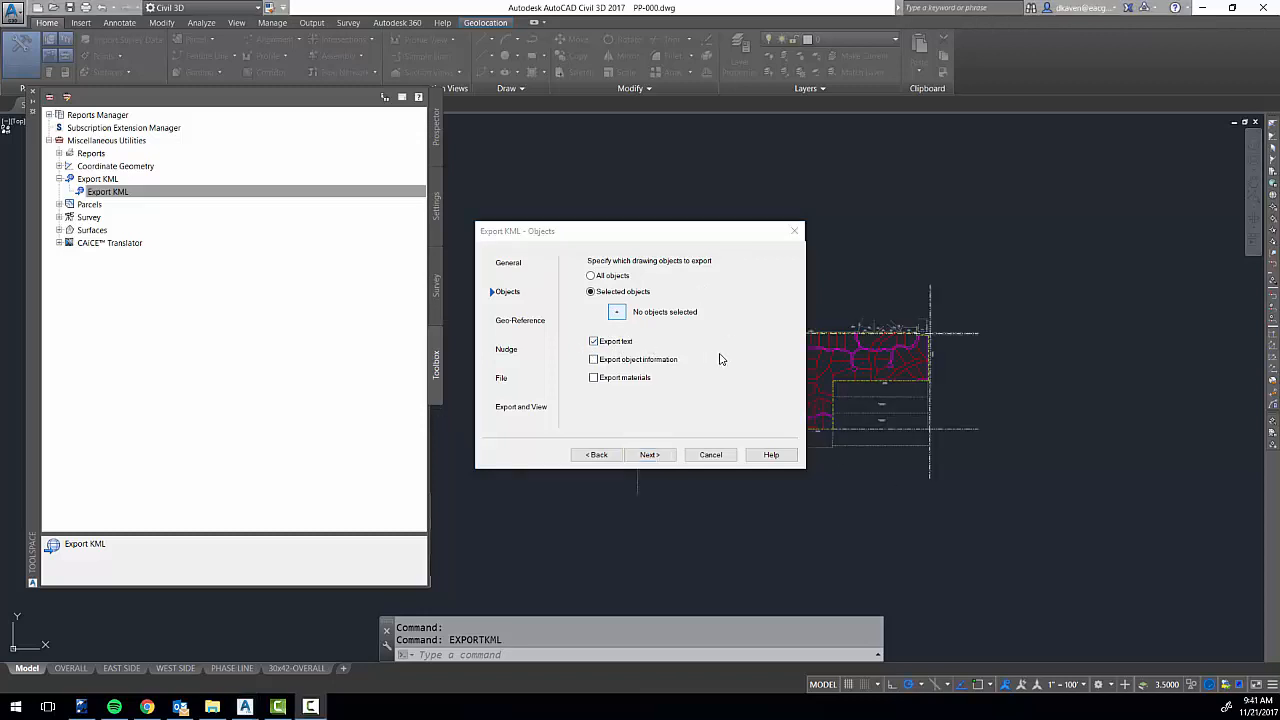
# Select the entire plat drawing as the objects to export and continue to the geo-reference settings.
pyautogui.click(617, 315)
pyautogui.click(1054, 232)
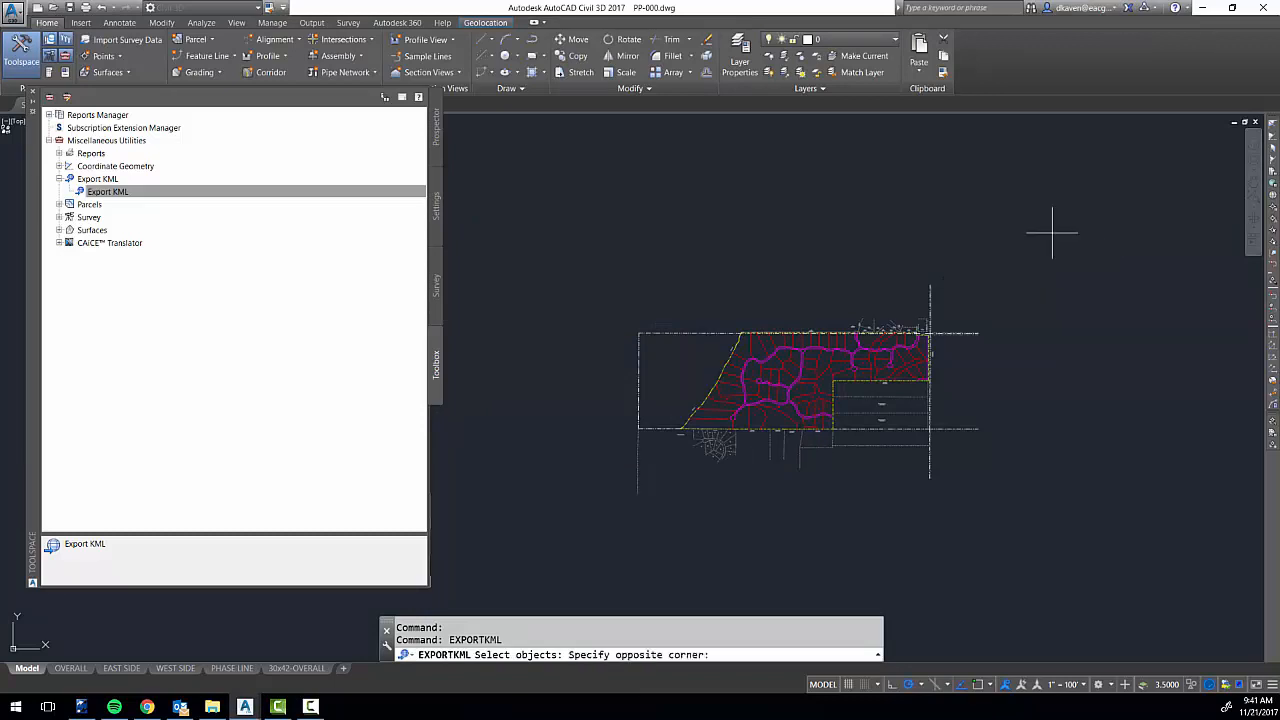
pyautogui.click(554, 546)
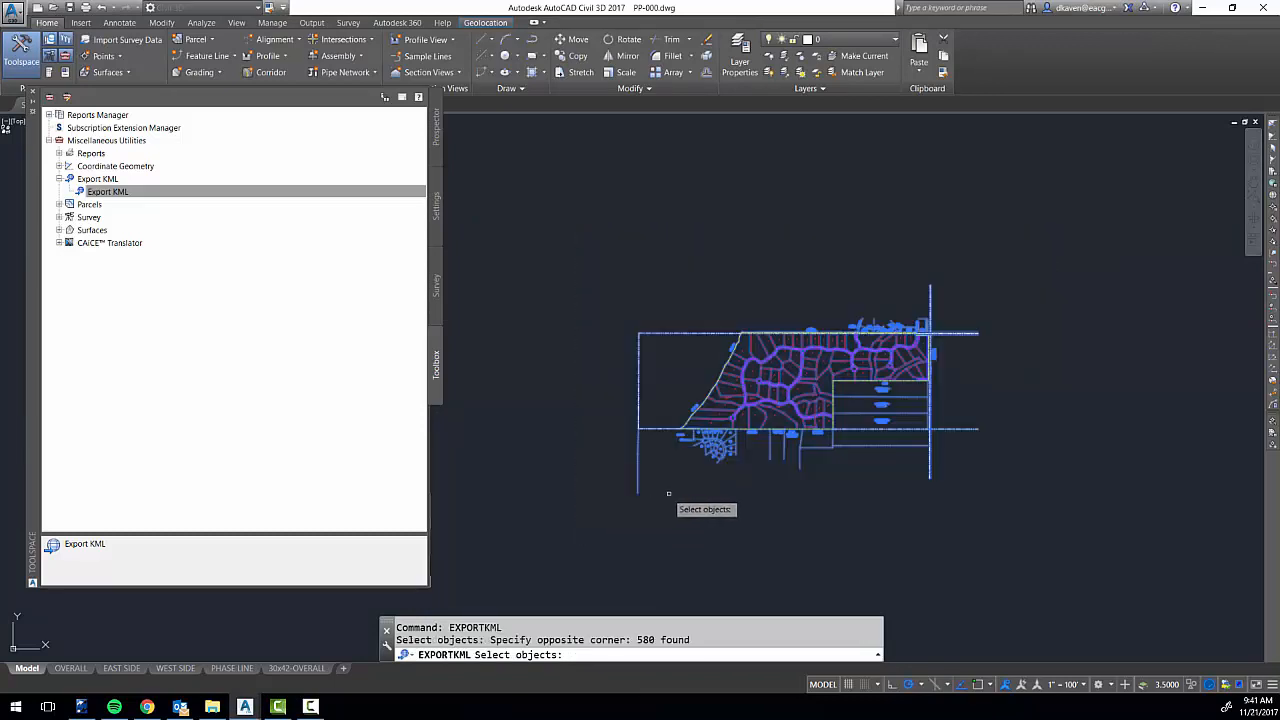
pyautogui.press('Return')
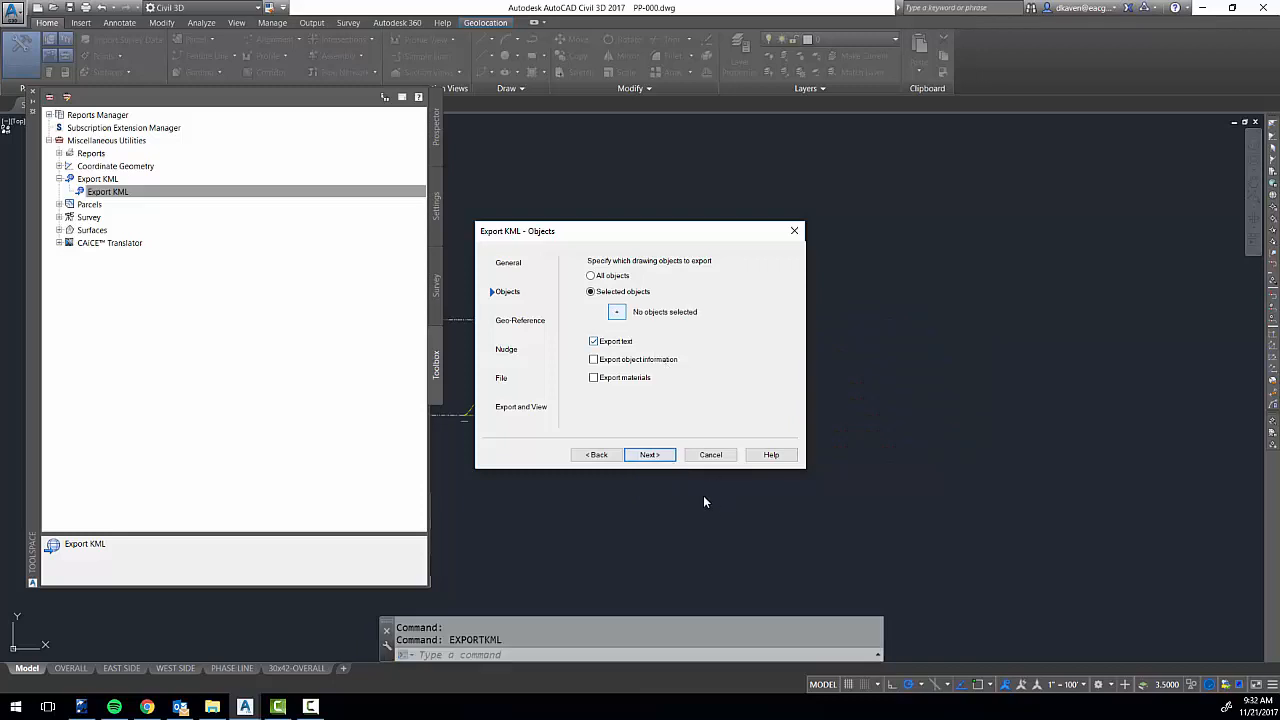
pyautogui.click(668, 456)
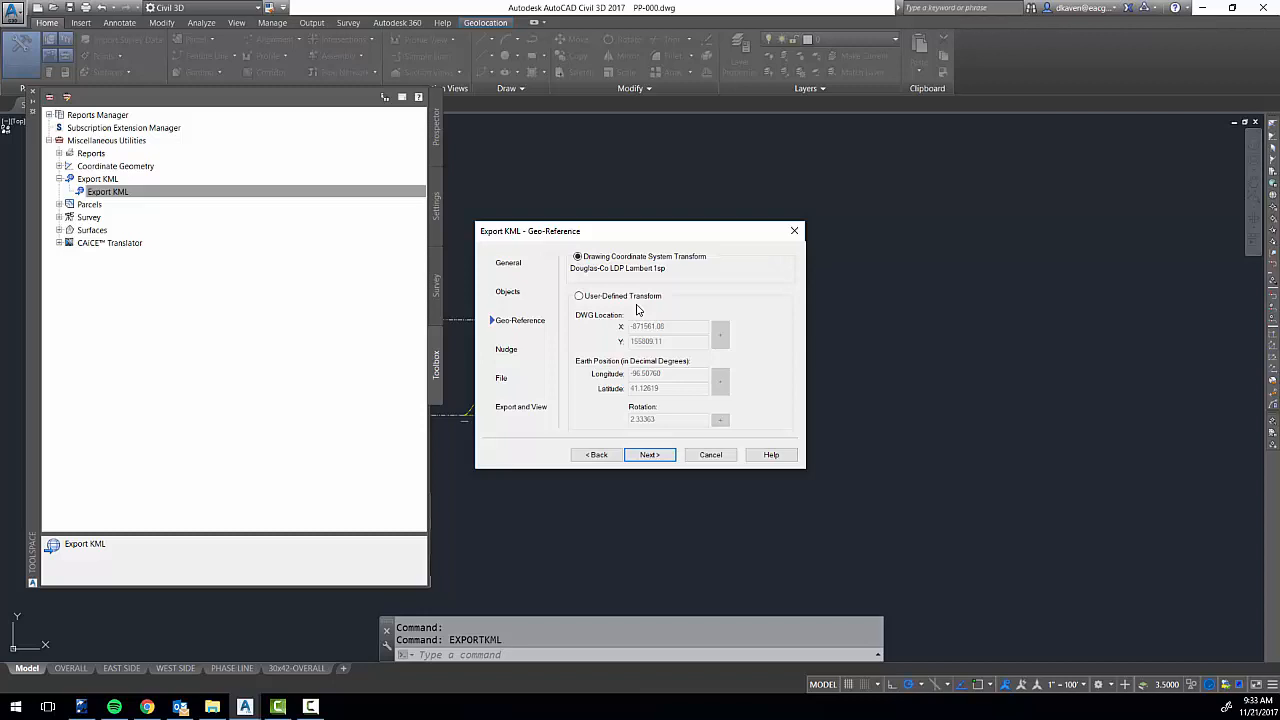
# Keep the drawing coordinate system transform, set the objects to drape on ground, and continue to the file settings.
pyautogui.click(649, 458)
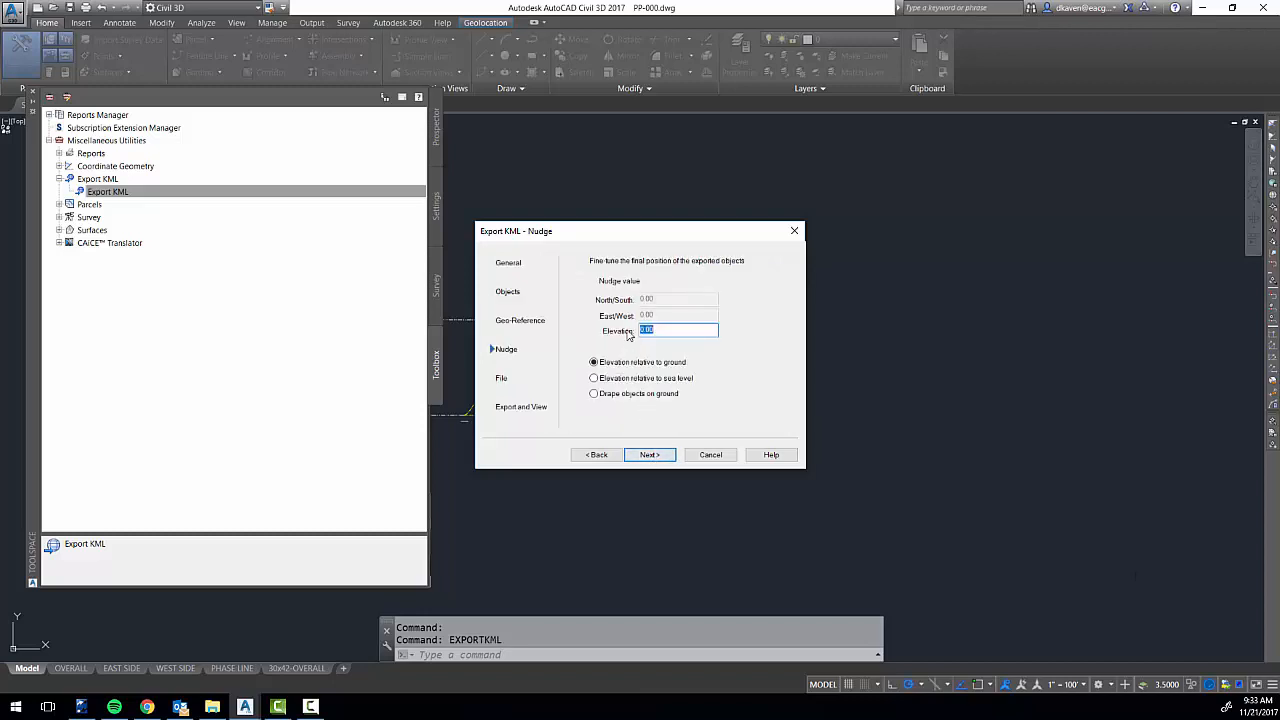
pyautogui.click(594, 394)
pyautogui.click(650, 455)
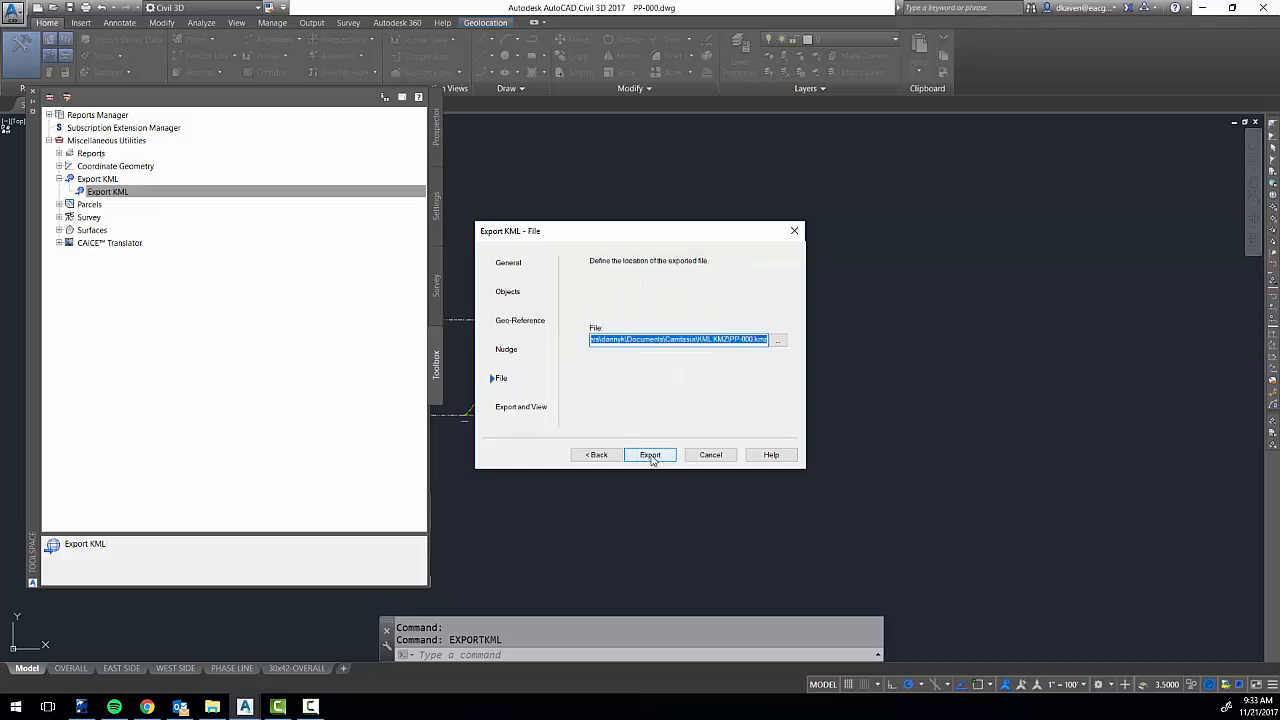
# Name the export file "saleplat" in the KML KMZ folder.
pyautogui.click(779, 341)
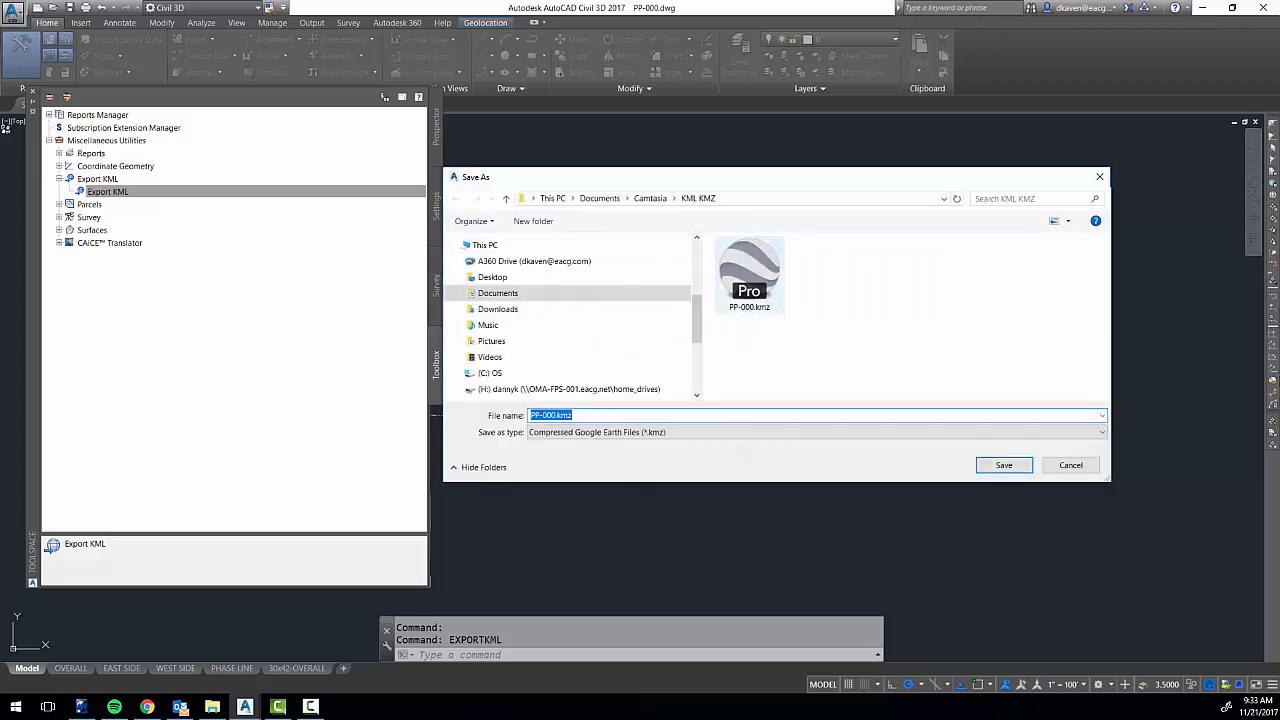
pyautogui.click(608, 418)
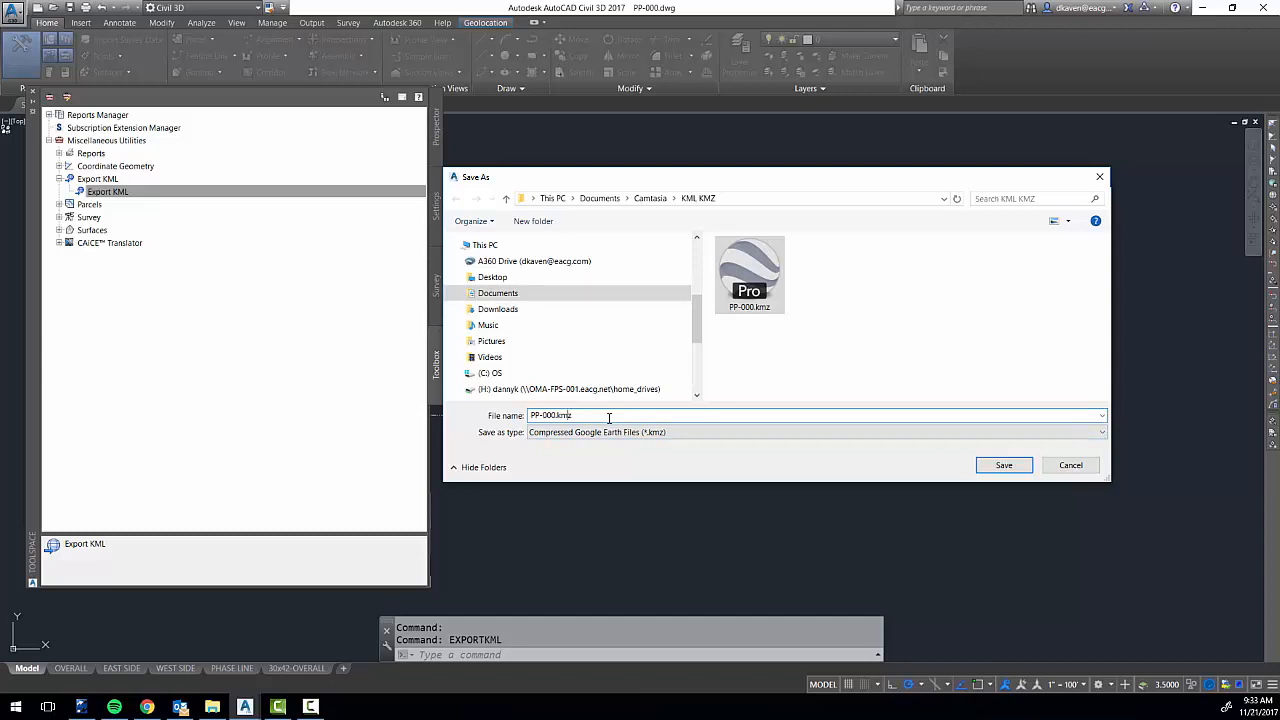
pyautogui.press('BackSpace')
pyautogui.press('BackSpace')
pyautogui.press('BackSpace')
pyautogui.press('BackSpace')
pyautogui.press('BackSpace')
pyautogui.press('BackSpace')
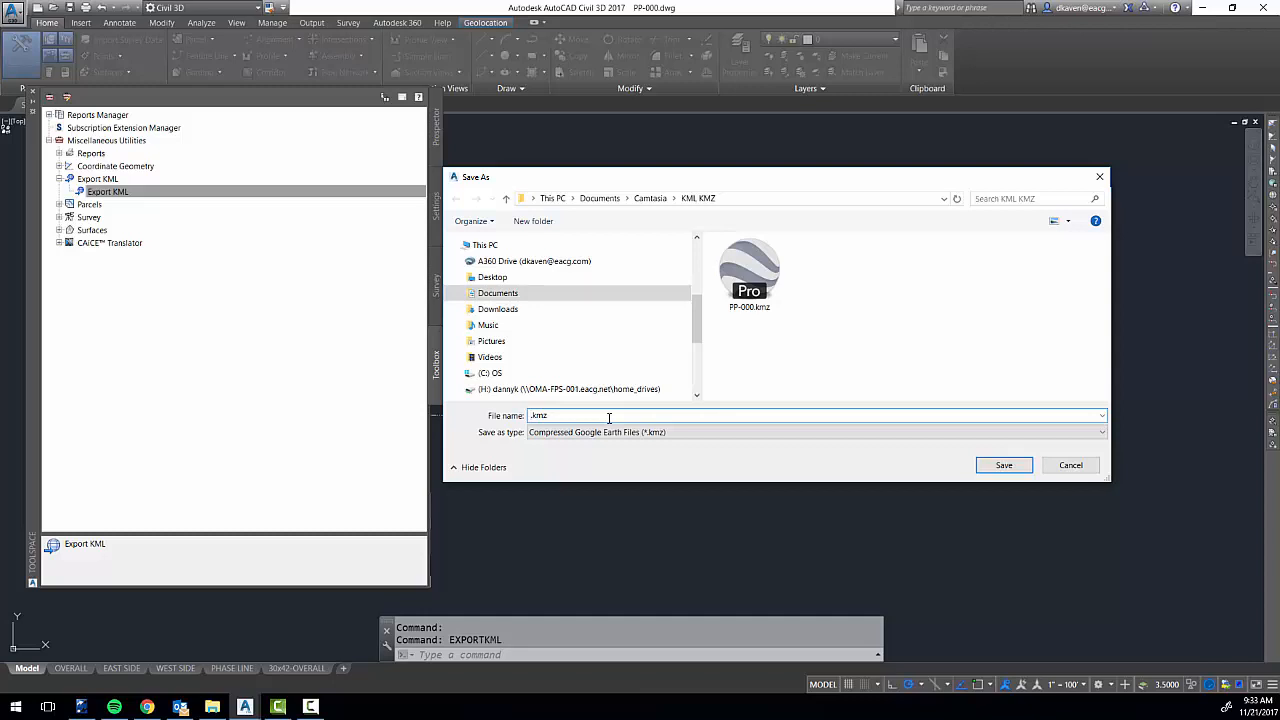
pyautogui.write('saleplat')
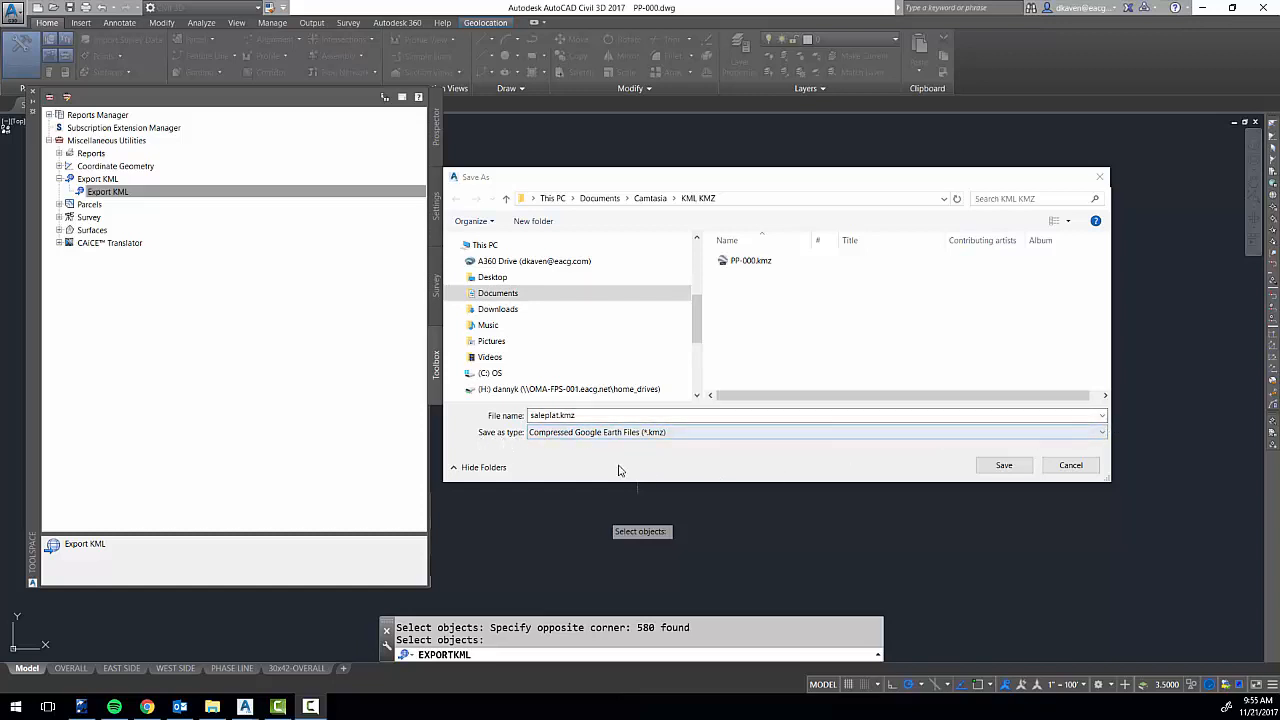
# Save the output as an Uncompressed Google Earth File (*.kml), run the export and close the wizard.
pyautogui.click(1103, 432)
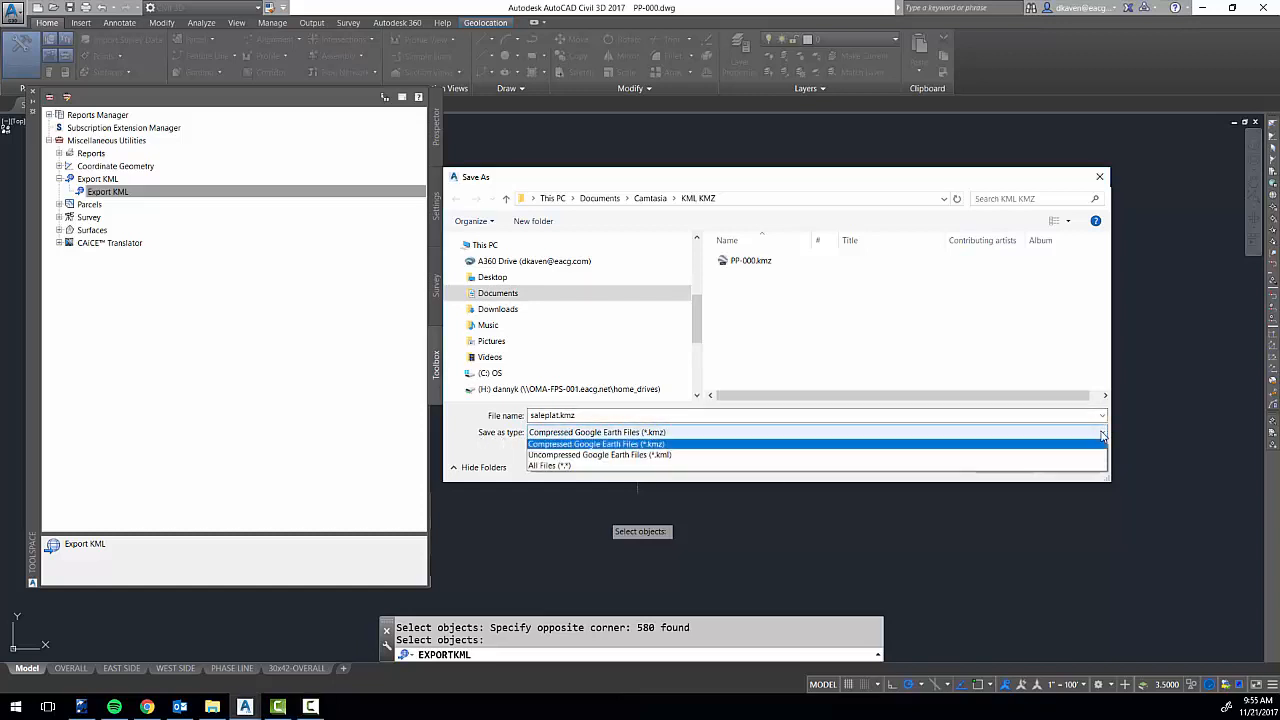
pyautogui.click(731, 445)
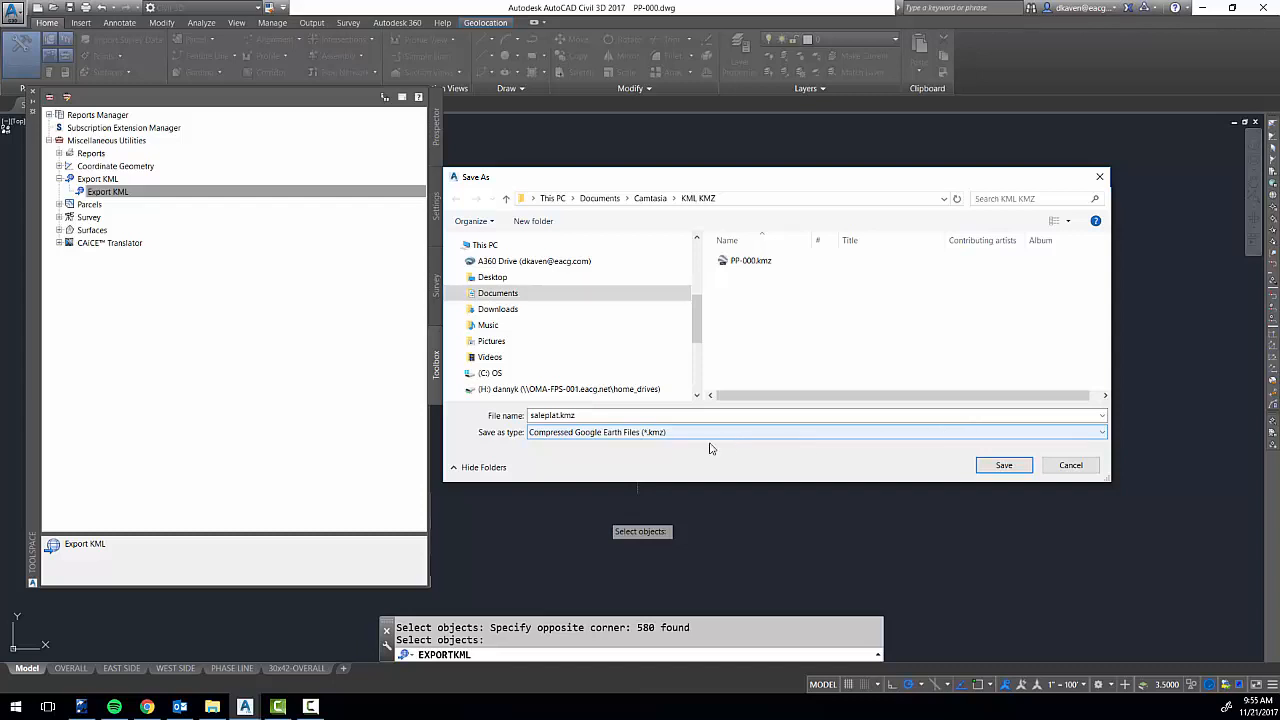
pyautogui.click(1042, 434)
pyautogui.click(637, 456)
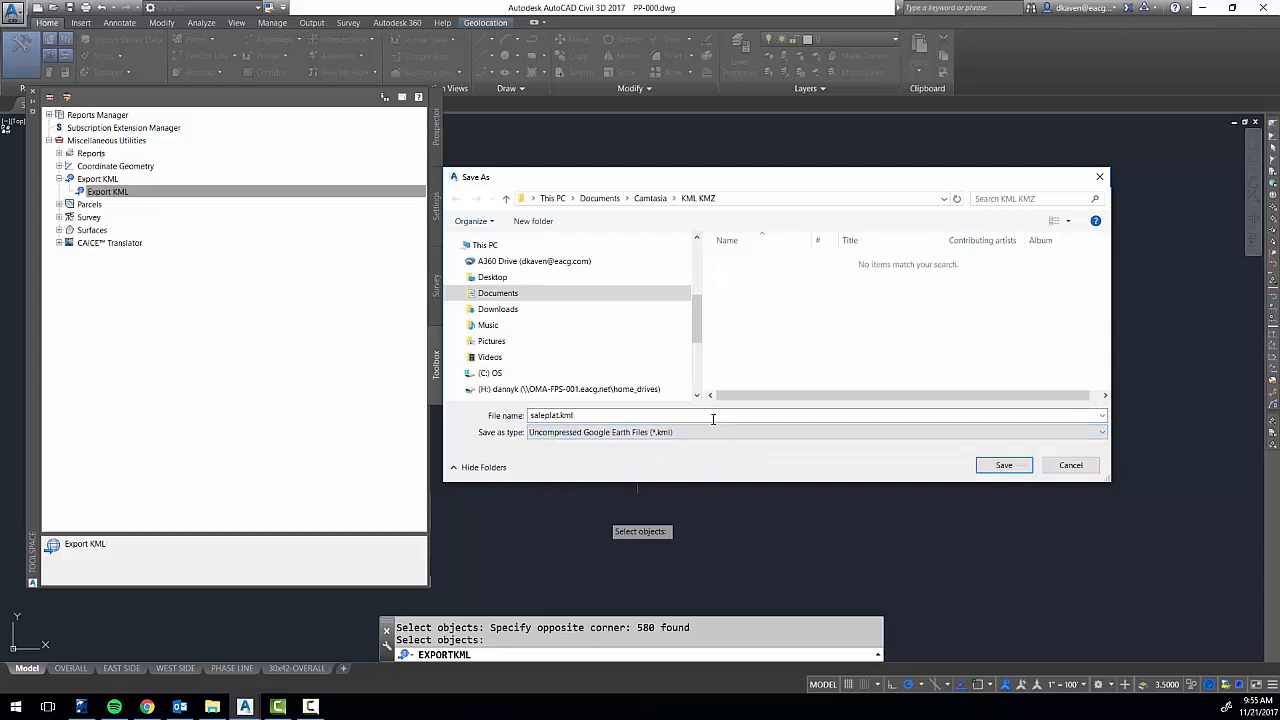
pyautogui.click(1006, 466)
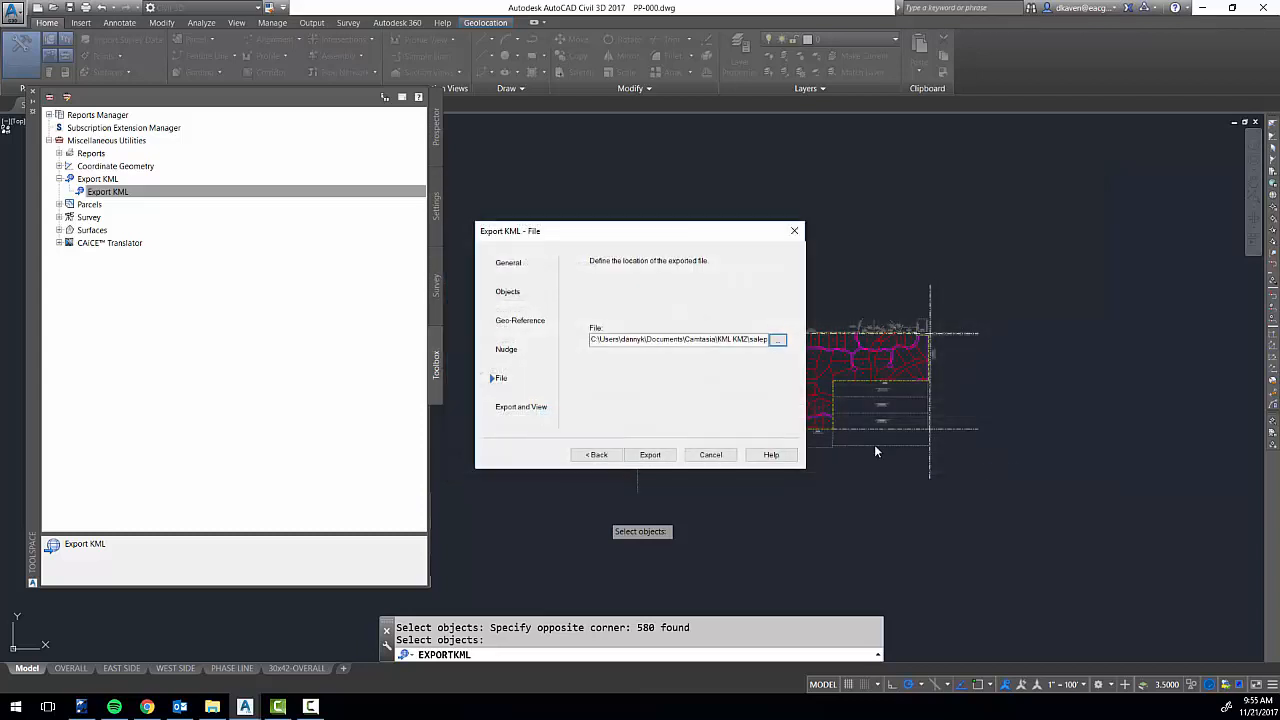
pyautogui.click(650, 455)
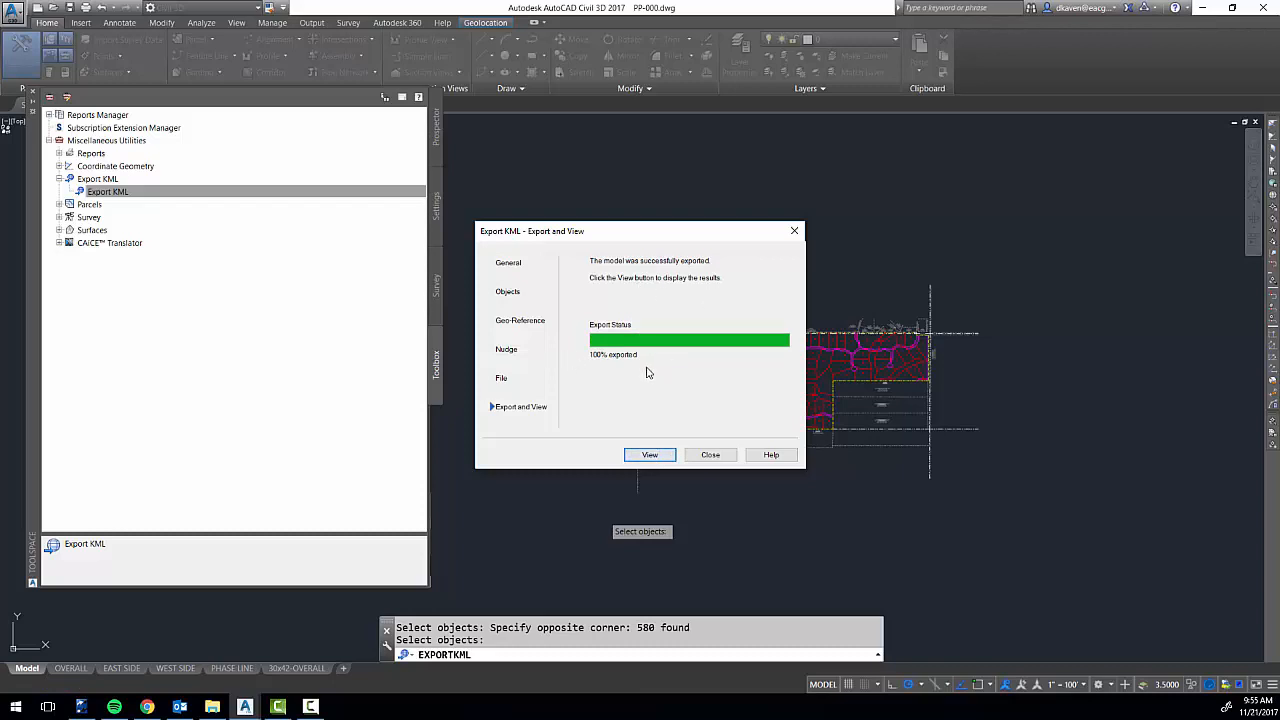
pyautogui.click(711, 456)
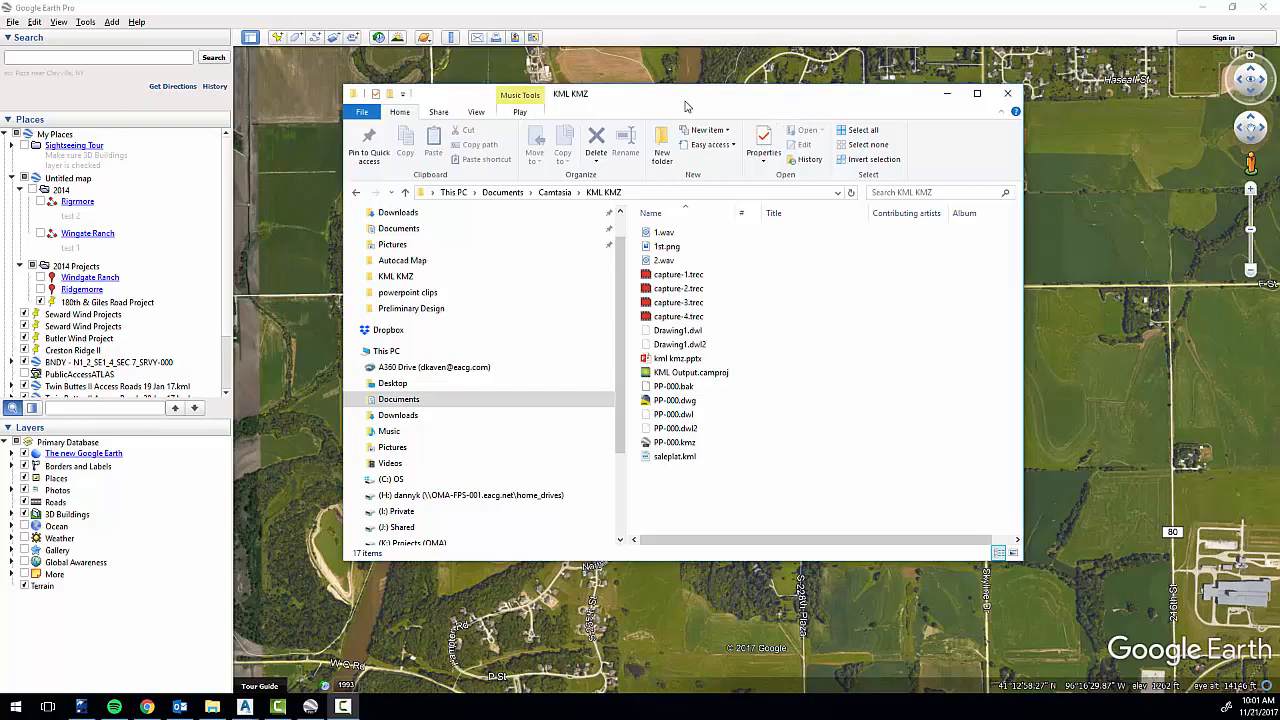
# Locate saleplat.kml in the KML KMZ folder and move the folder window off the Google Earth map.
pyautogui.moveTo(685, 102); pyautogui.dragTo(758, 102)
pyautogui.click(766, 460)
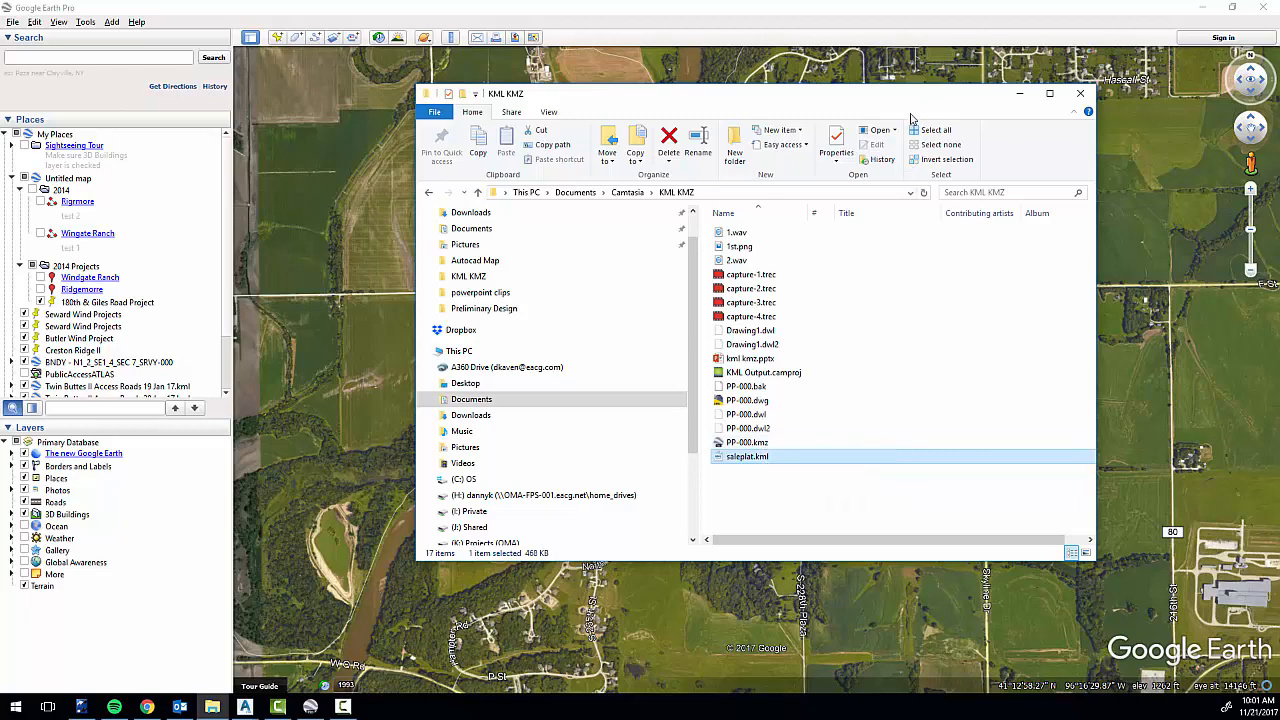
pyautogui.moveTo(929, 98); pyautogui.dragTo(0, 264)
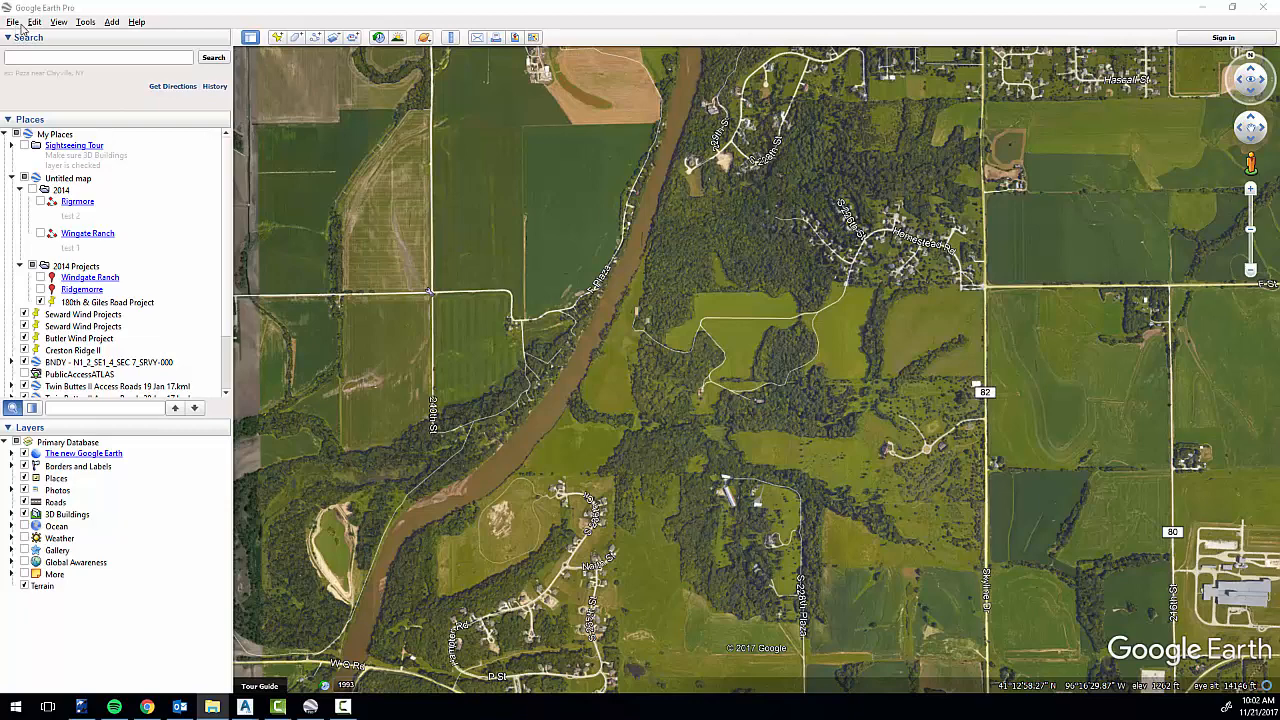
# Start a file import in Google Earth Pro and list all file types (*.*) in the KML KMZ folder.
pyautogui.click(13, 22)
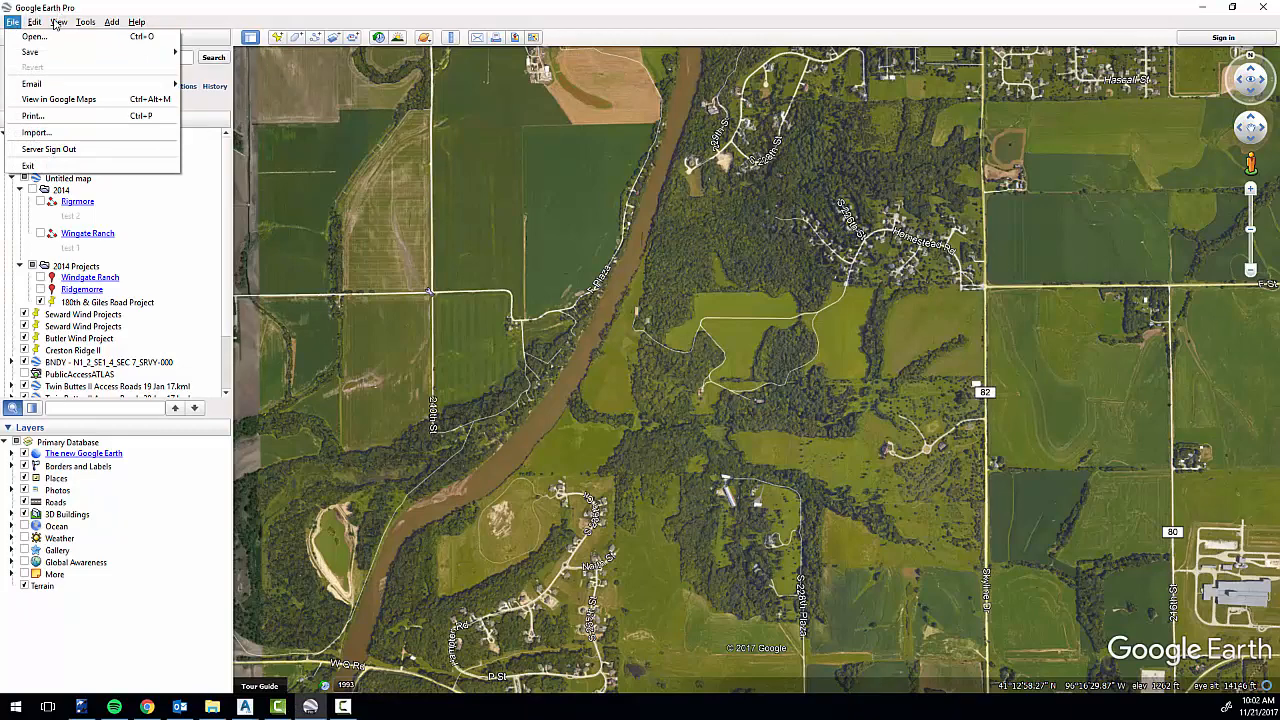
pyautogui.click(13, 24)
pyautogui.click(13, 22)
pyautogui.click(62, 136)
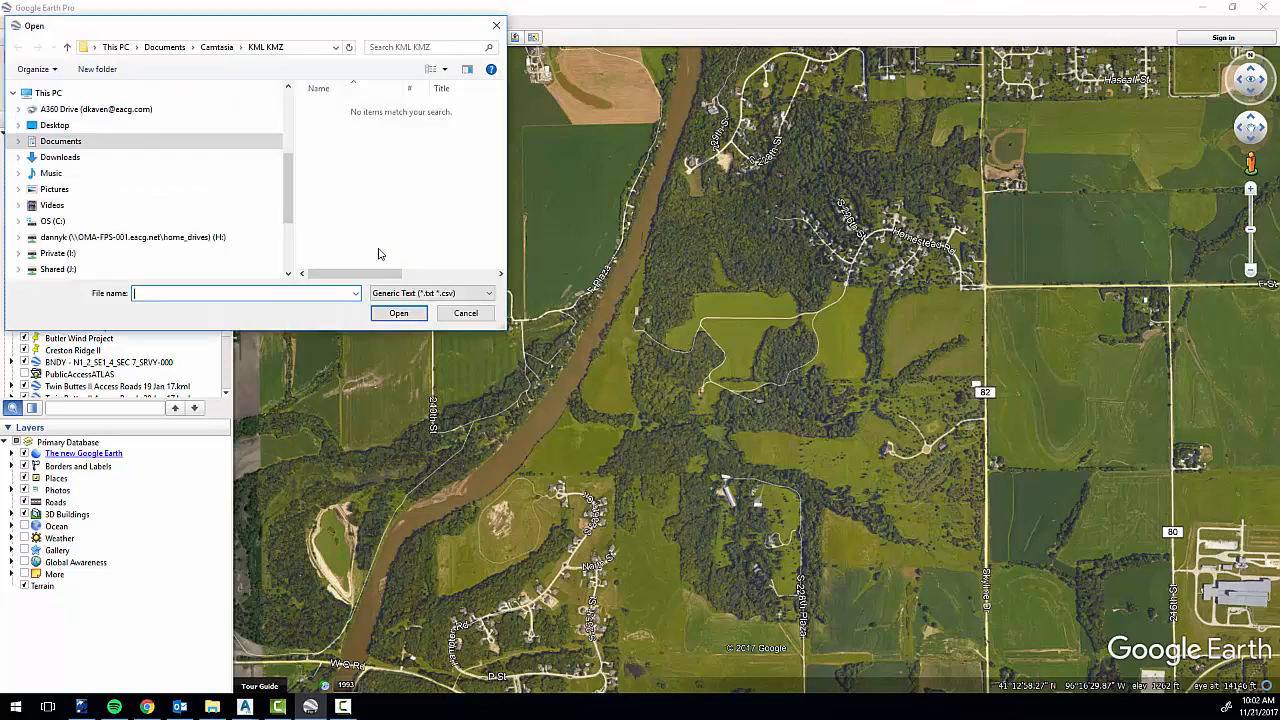
pyautogui.click(489, 294)
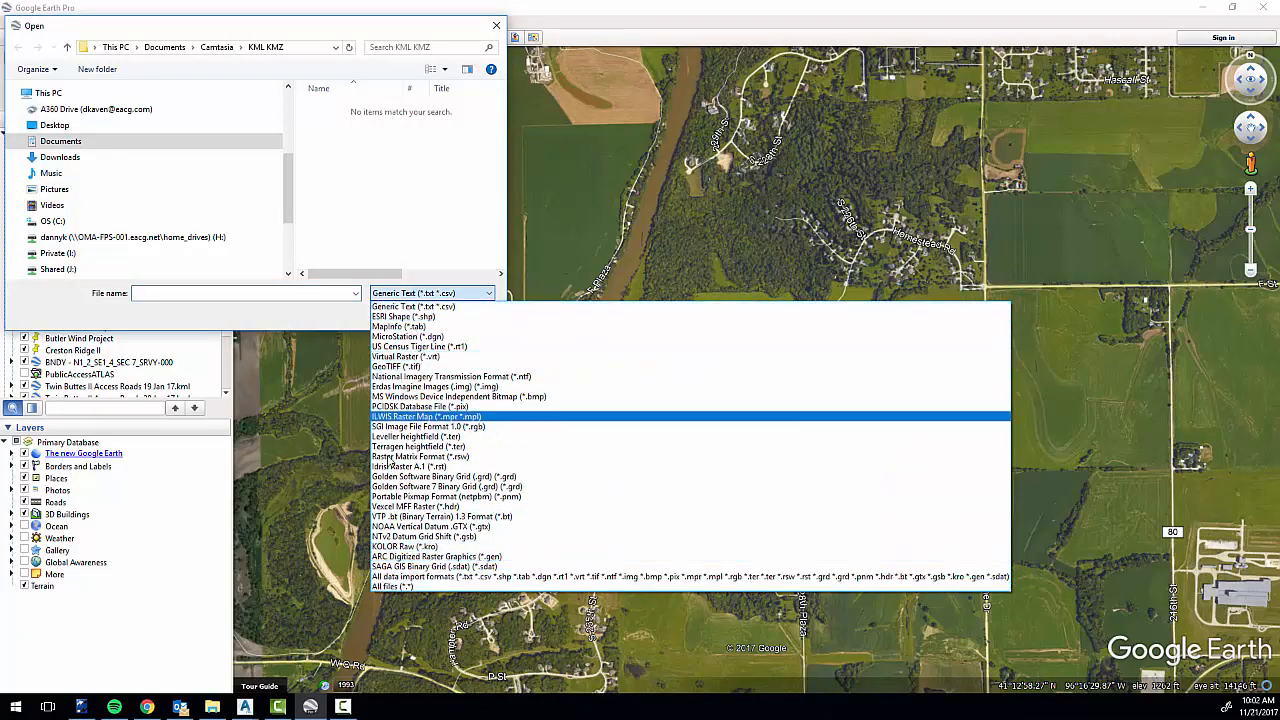
pyautogui.click(393, 587)
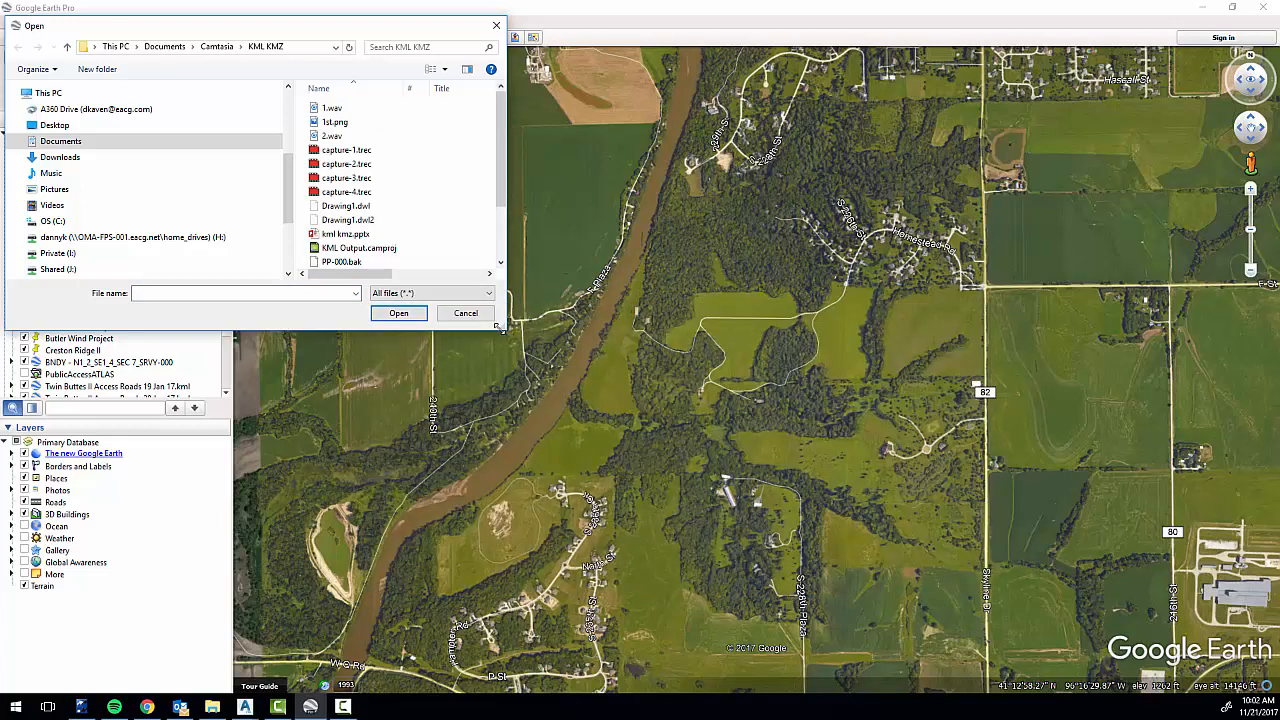
# Enlarge and reposition the file dialog, and import saleplat.kml into Google Earth Pro.
pyautogui.moveTo(499, 325); pyautogui.dragTo(746, 488)
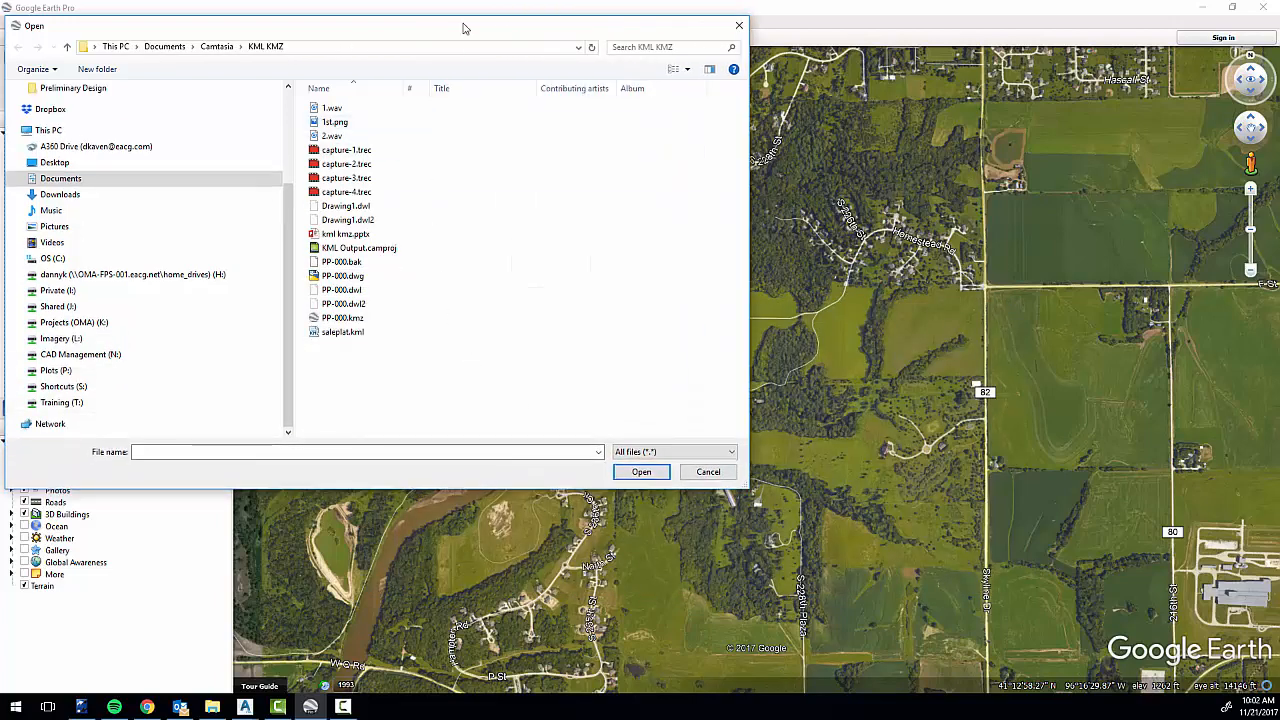
pyautogui.moveTo(476, 33); pyautogui.dragTo(677, 66)
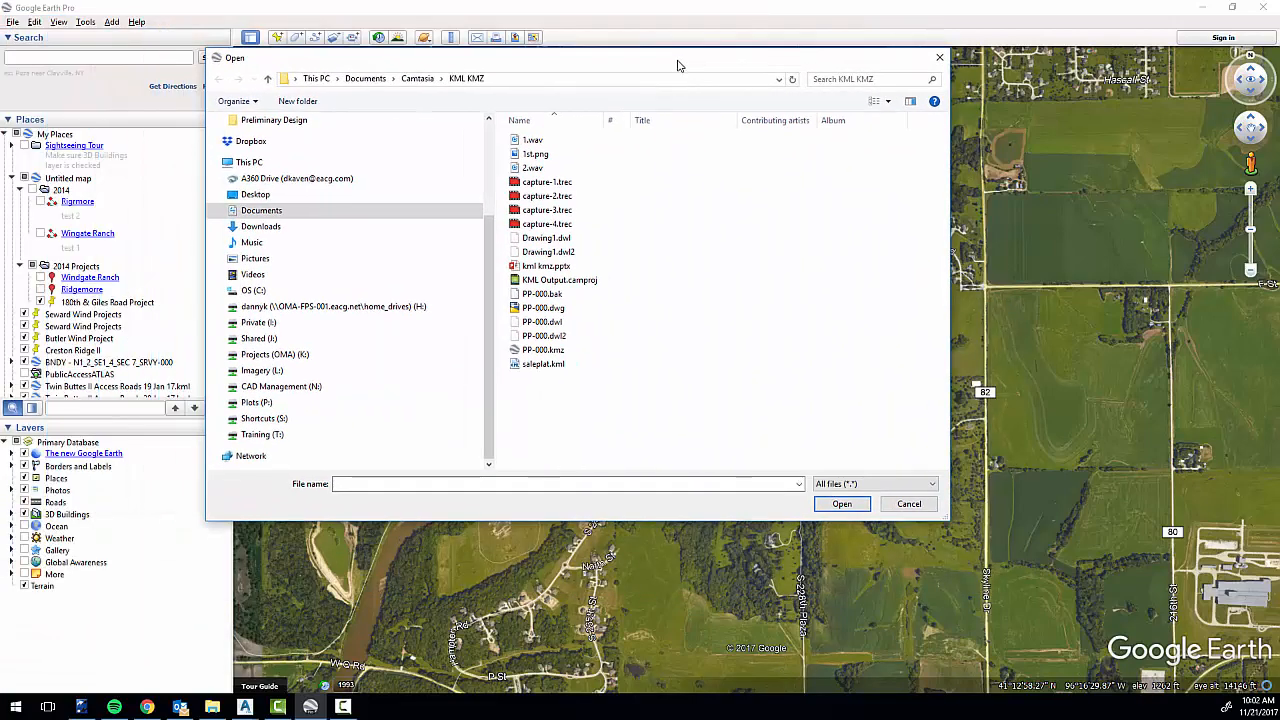
pyautogui.click(545, 367)
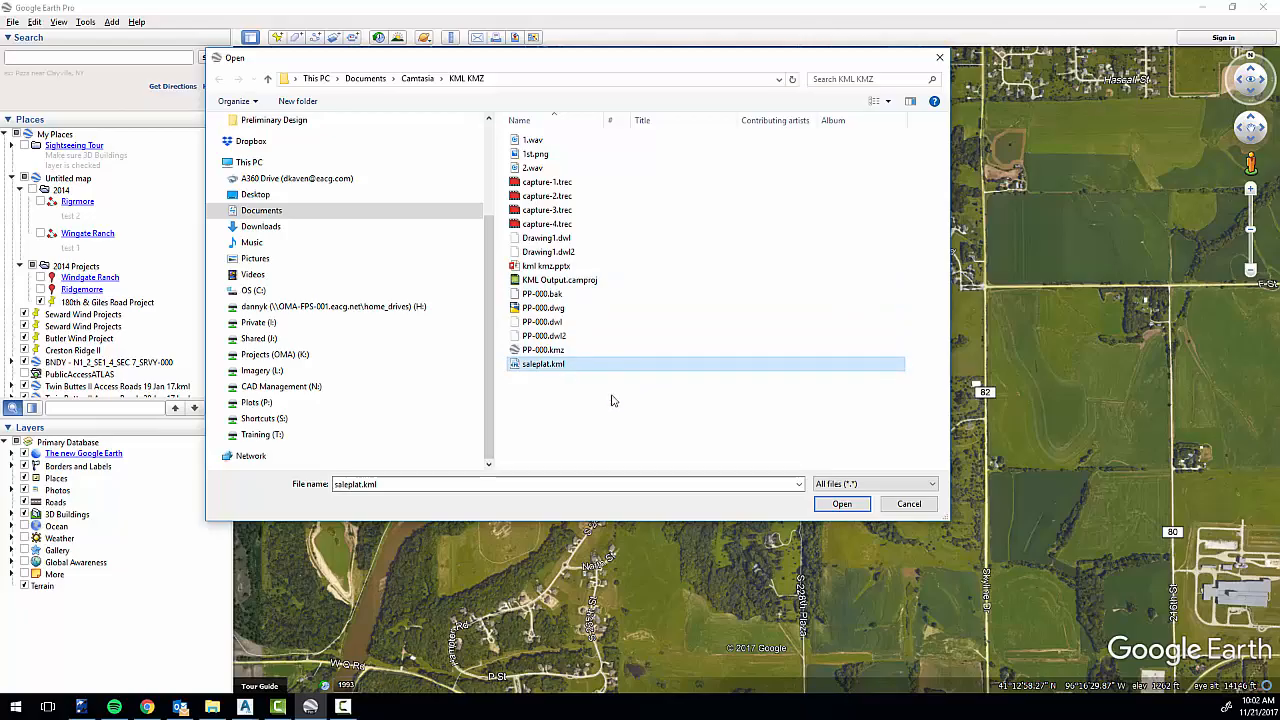
pyautogui.click(845, 503)
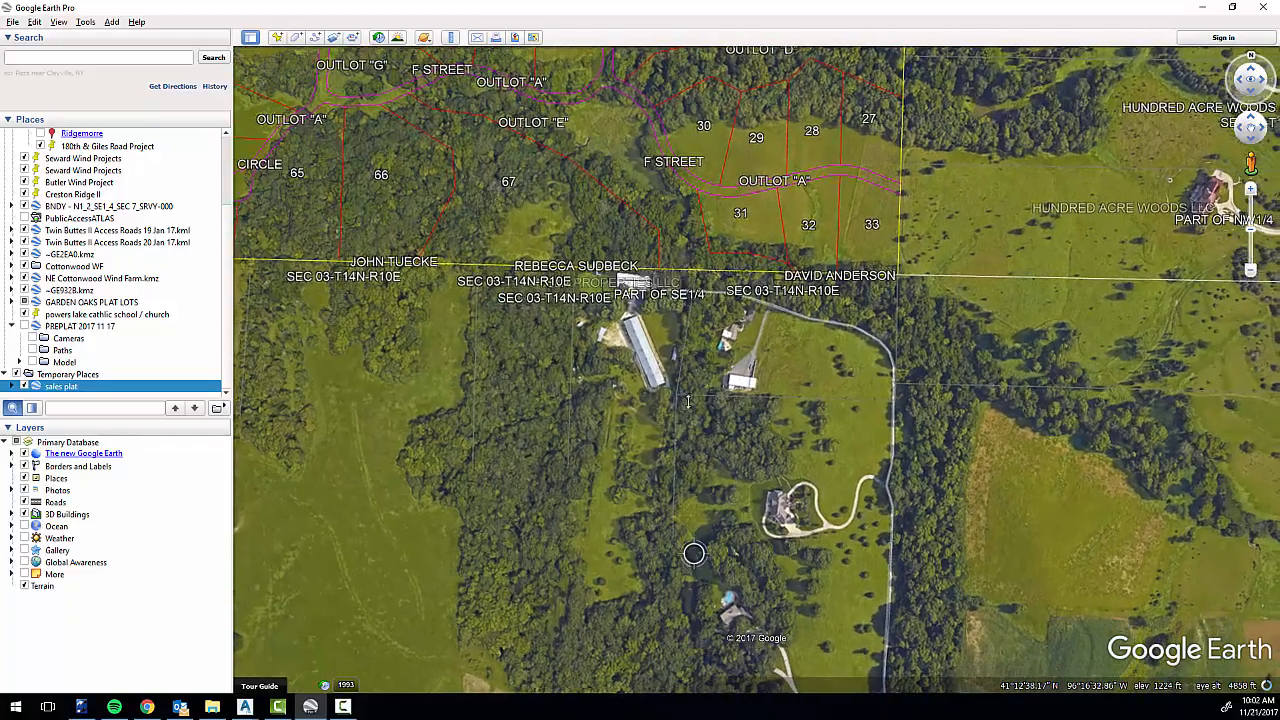
# Examine the imported plat's lots, streets and outlots against the aerial imagery.
pyautogui.moveTo(688, 402); pyautogui.dragTo(686, 384, button='middle')
pyautogui.moveTo(668, 192); pyautogui.dragTo(738, 436)
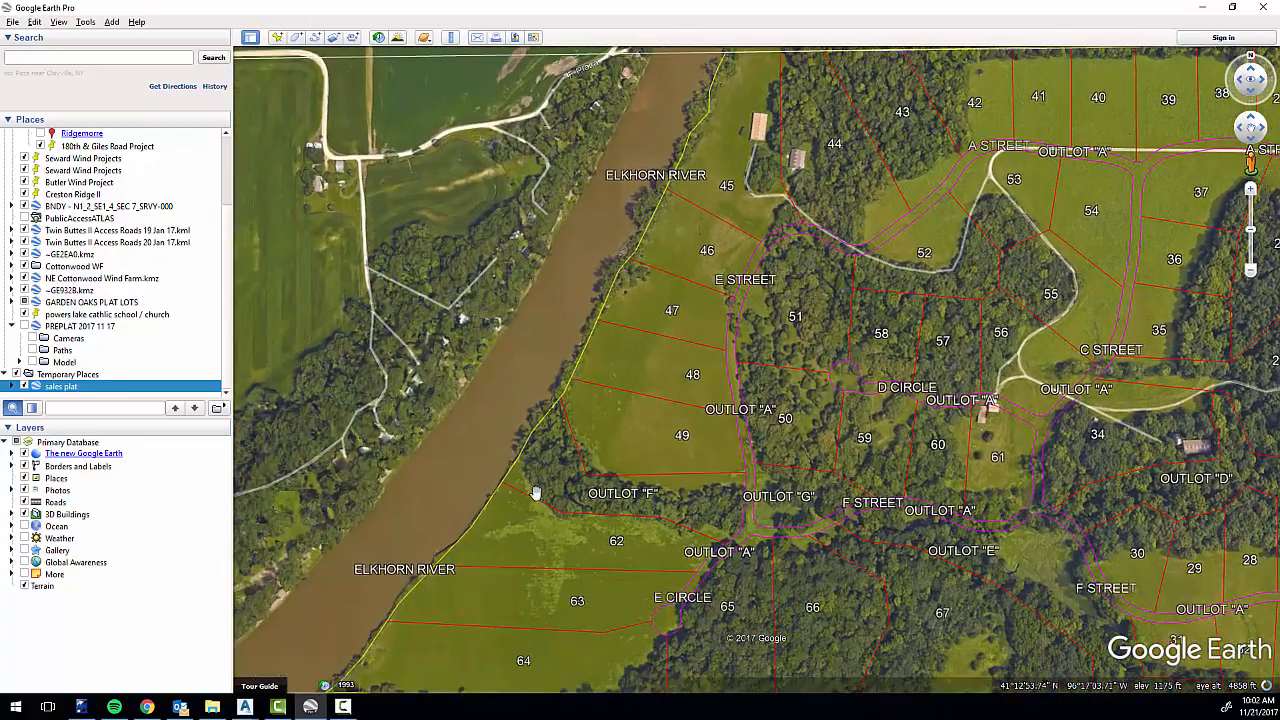
pyautogui.moveTo(535, 493); pyautogui.dragTo(661, 285)
pyautogui.moveTo(772, 362); pyautogui.dragTo(634, 441)
pyautogui.moveTo(763, 443); pyautogui.dragTo(657, 446)
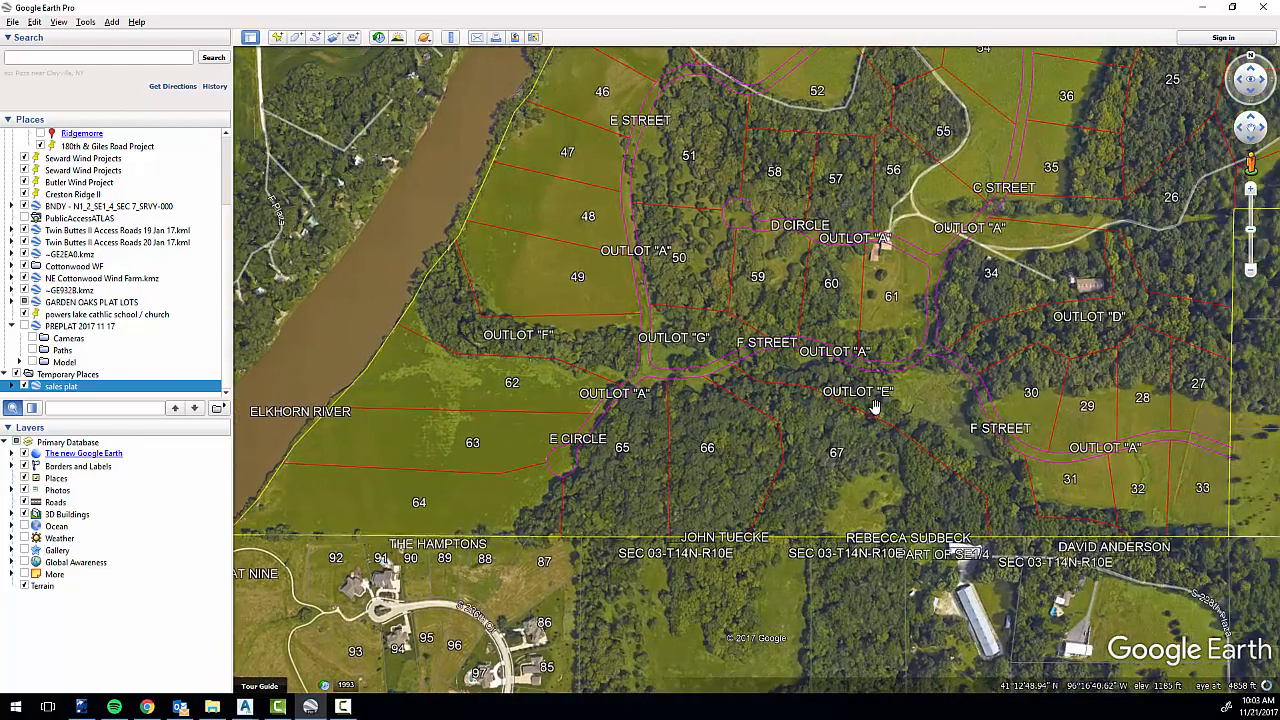
pyautogui.moveTo(1010, 365); pyautogui.dragTo(823, 494)
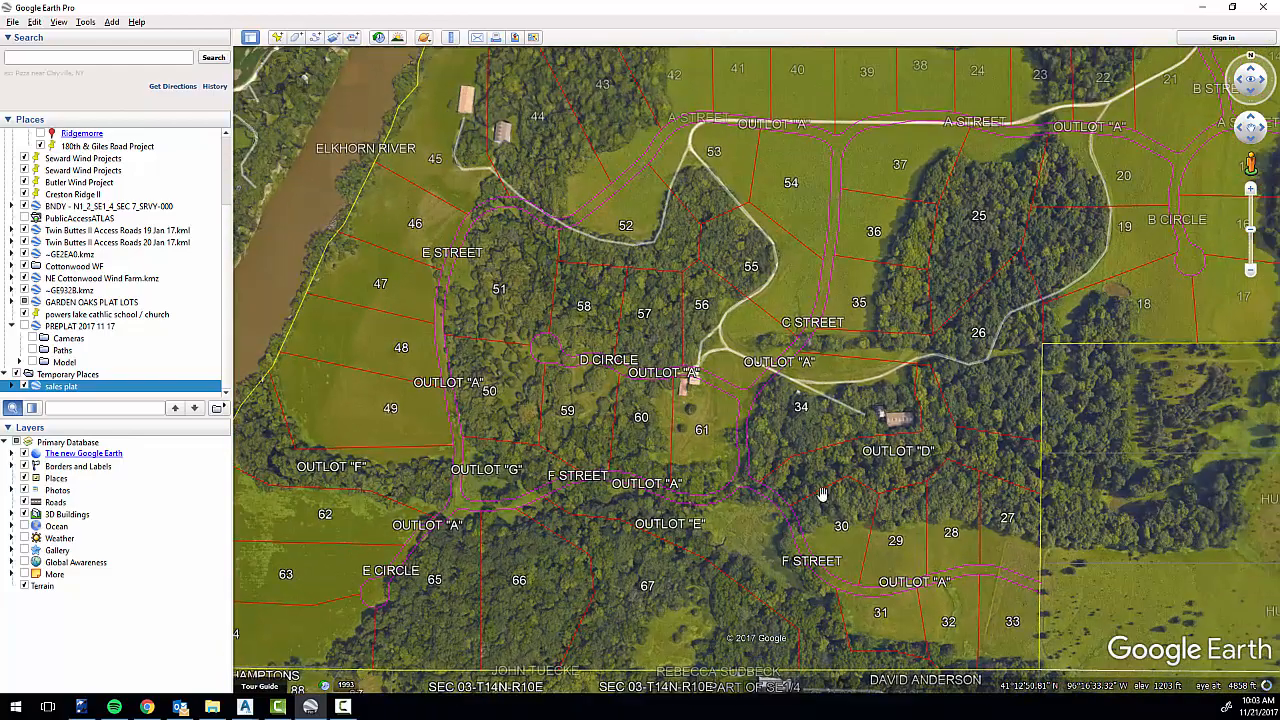
pyautogui.moveTo(951, 311); pyautogui.dragTo(920, 389)
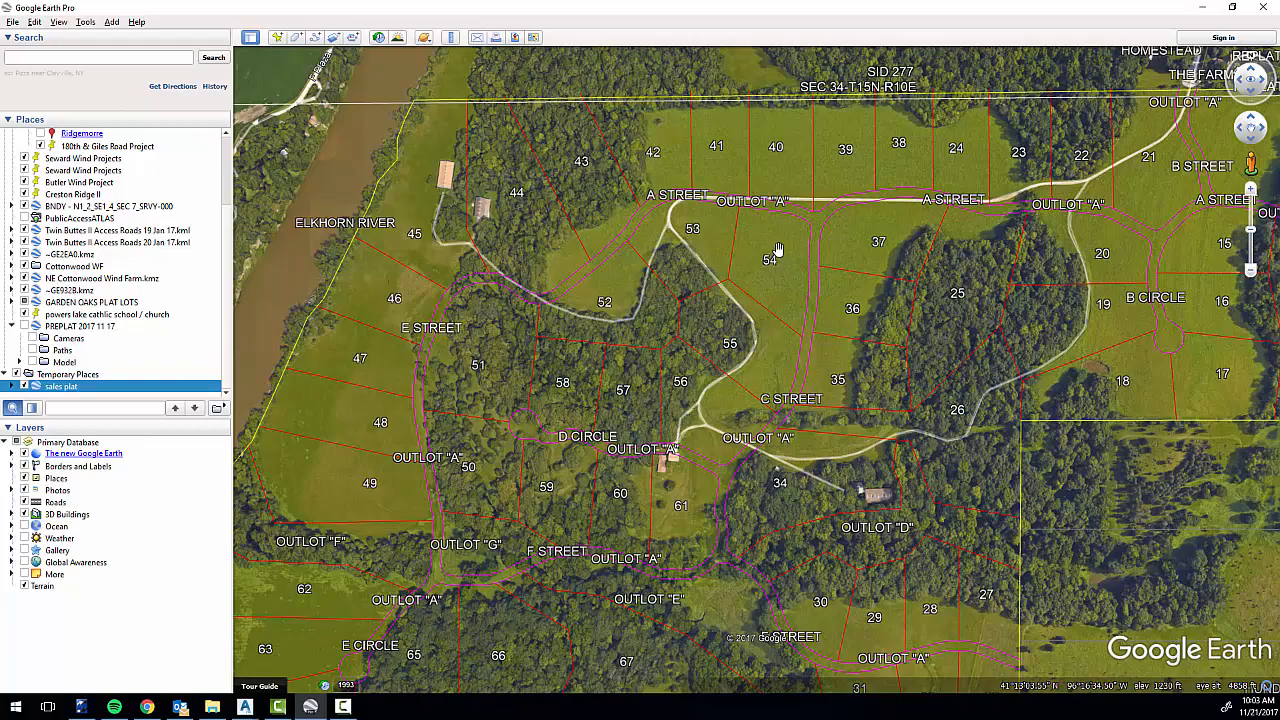
# Turn off the display of the sales plat overlay in the saved places.
pyautogui.scroll(-5, 778, 249)
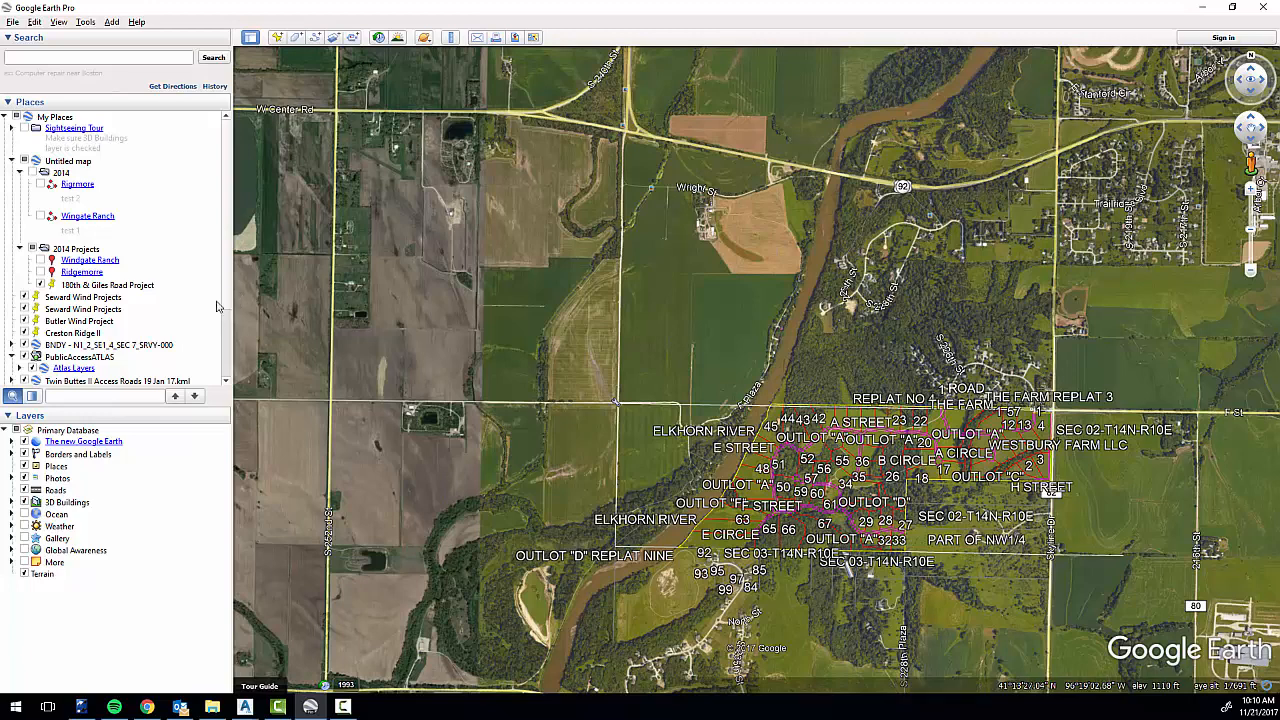
pyautogui.scroll(-5, 218, 306)
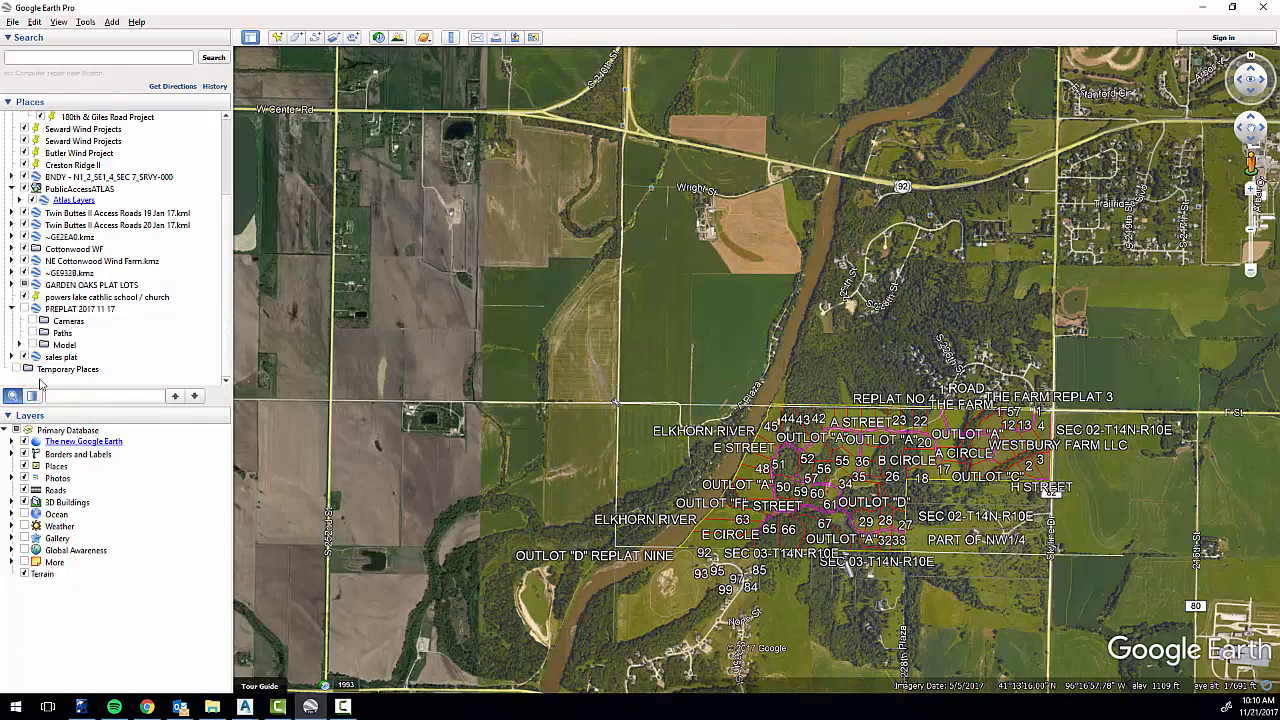
pyautogui.click(24, 357)
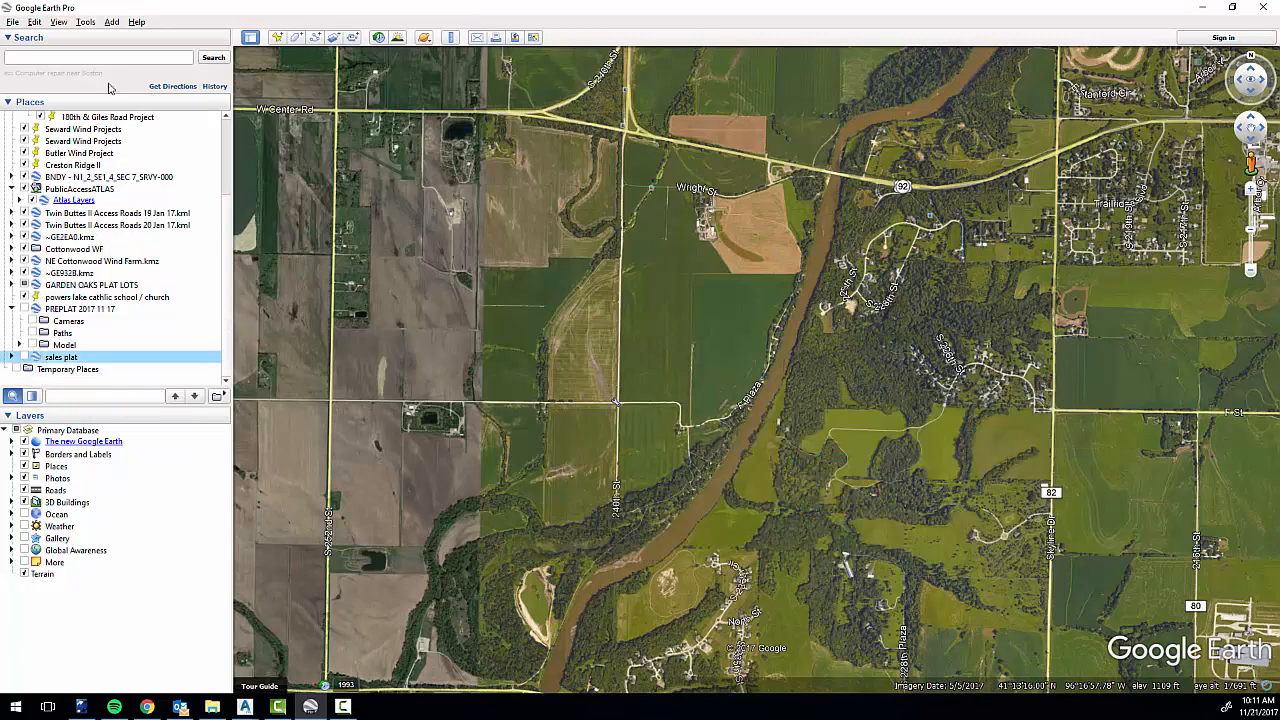
# List all file types (*.*) in the KML KMZ folder and import sales plat.kmz.
pyautogui.click(13, 22)
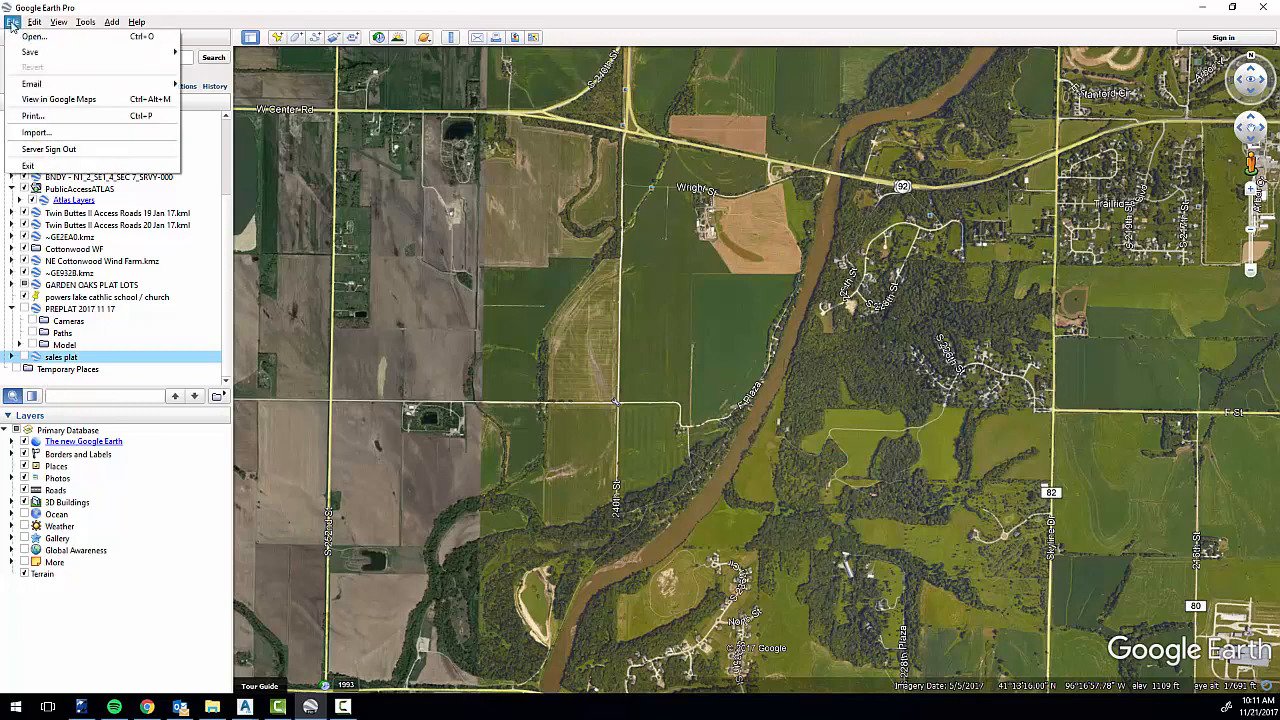
pyautogui.click(64, 134)
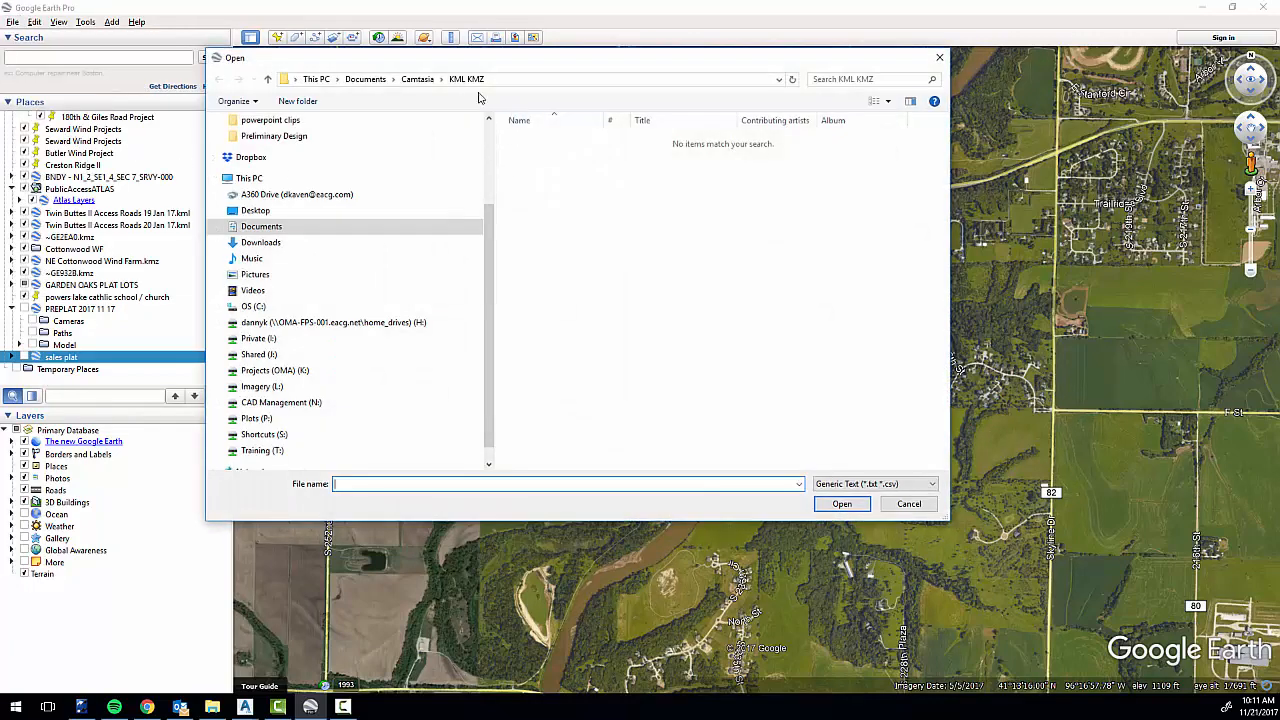
pyautogui.click(491, 80)
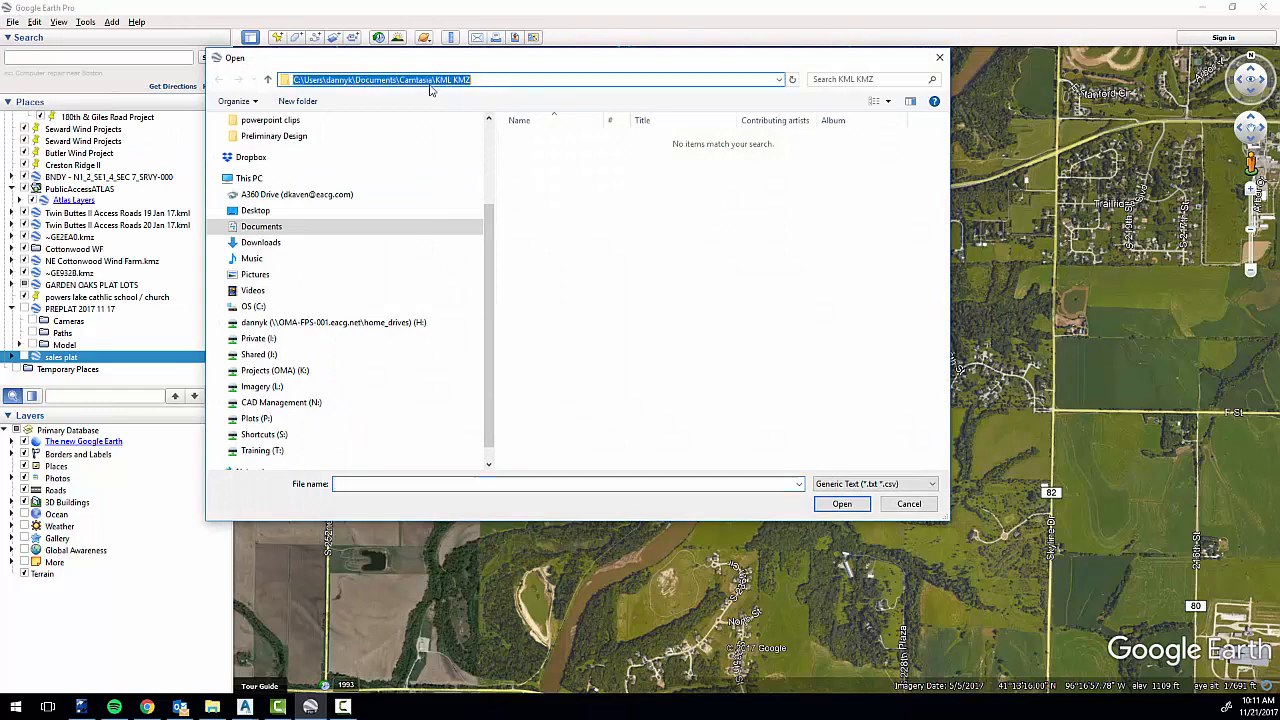
pyautogui.click(832, 485)
pyautogui.click(850, 189)
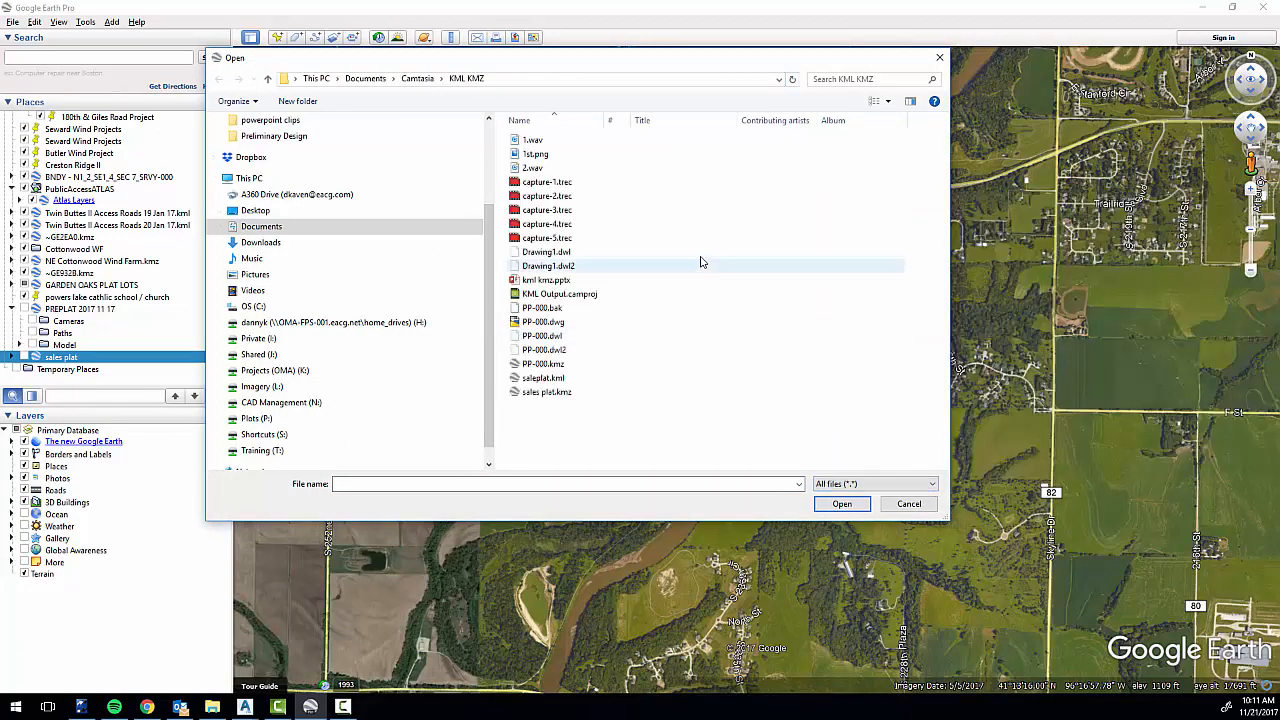
pyautogui.click(553, 396)
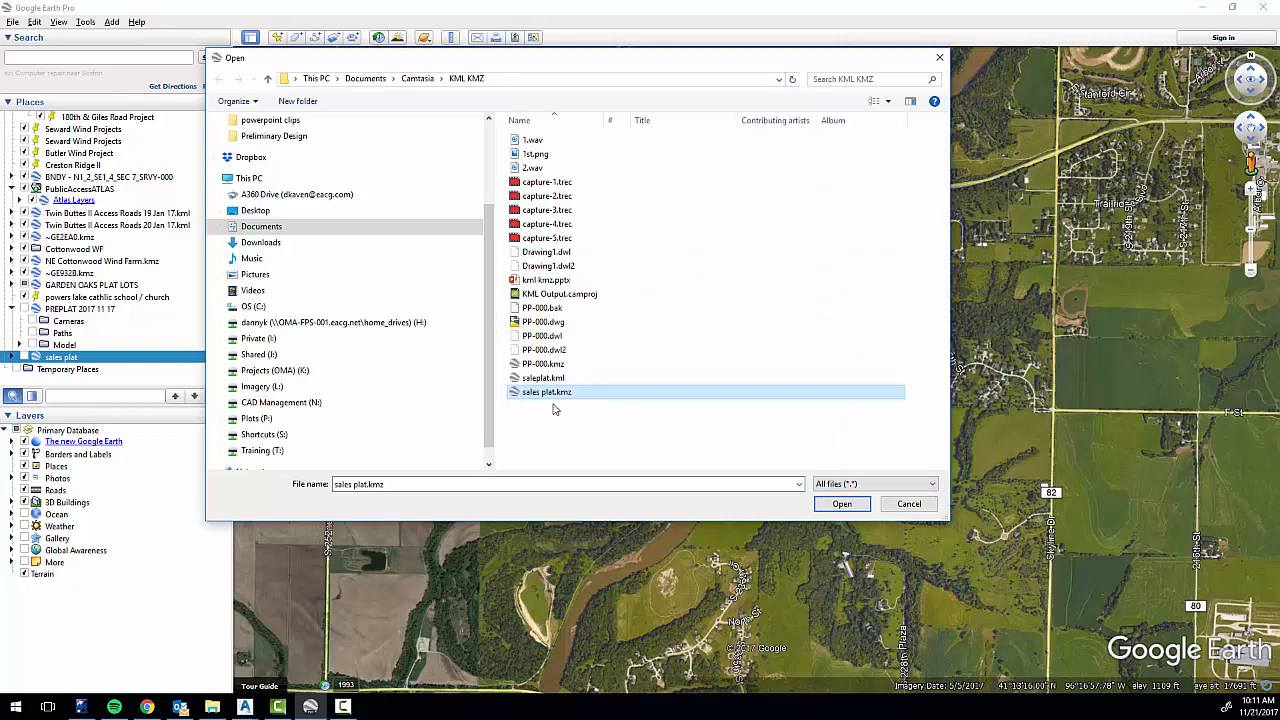
pyautogui.click(842, 504)
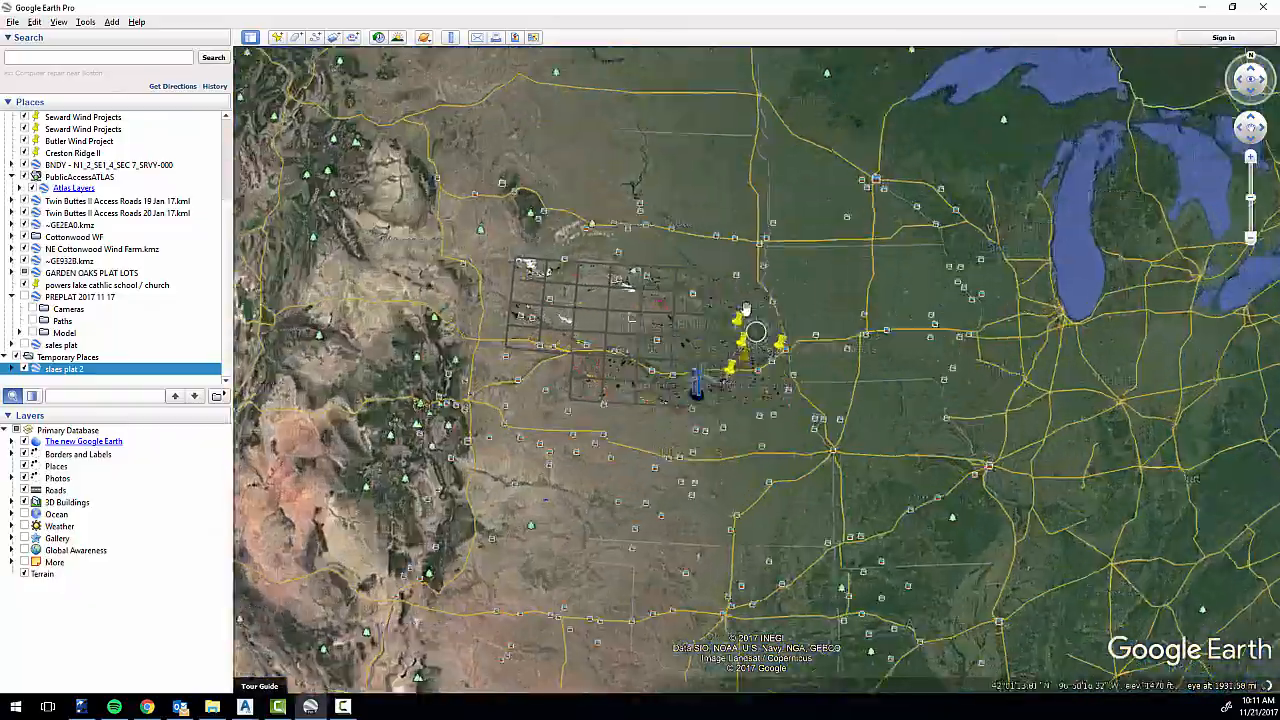
# Examine the imported KMZ plat's lots, streets, outlots and adjoining parcel labels against the aerial imagery.
pyautogui.scroll(5, 828, 385)
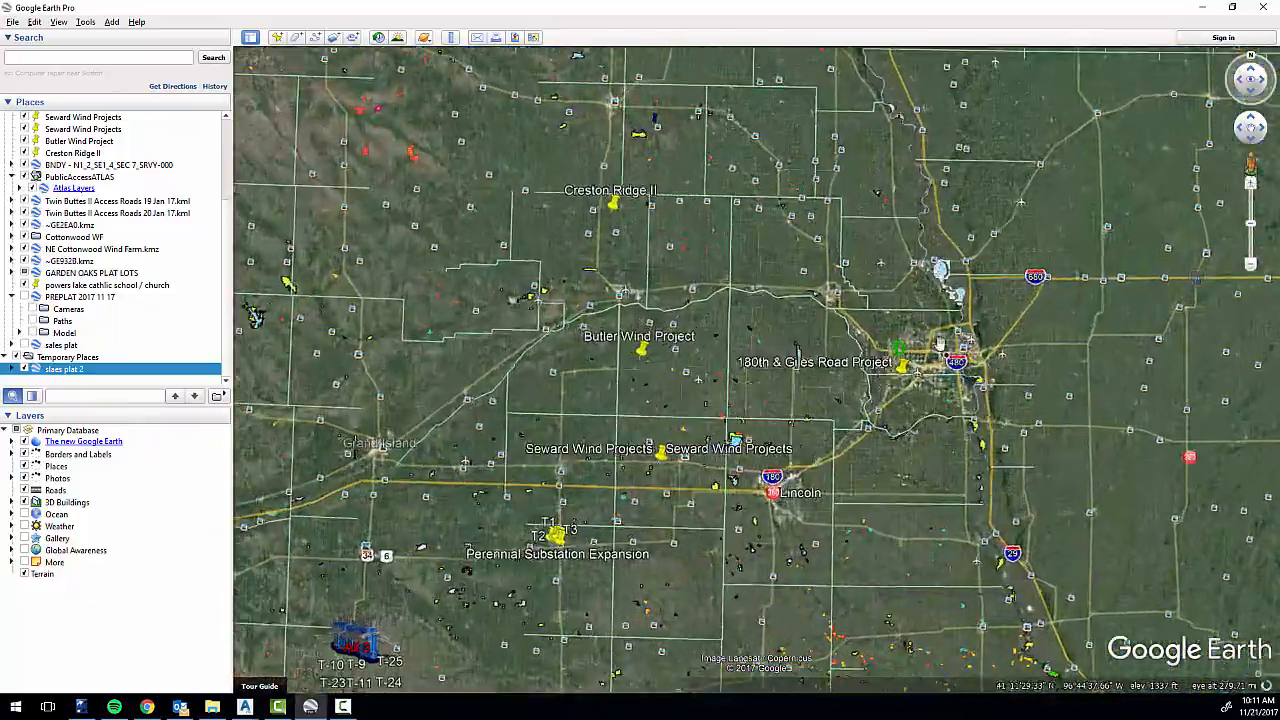
pyautogui.scroll(5, 885, 252)
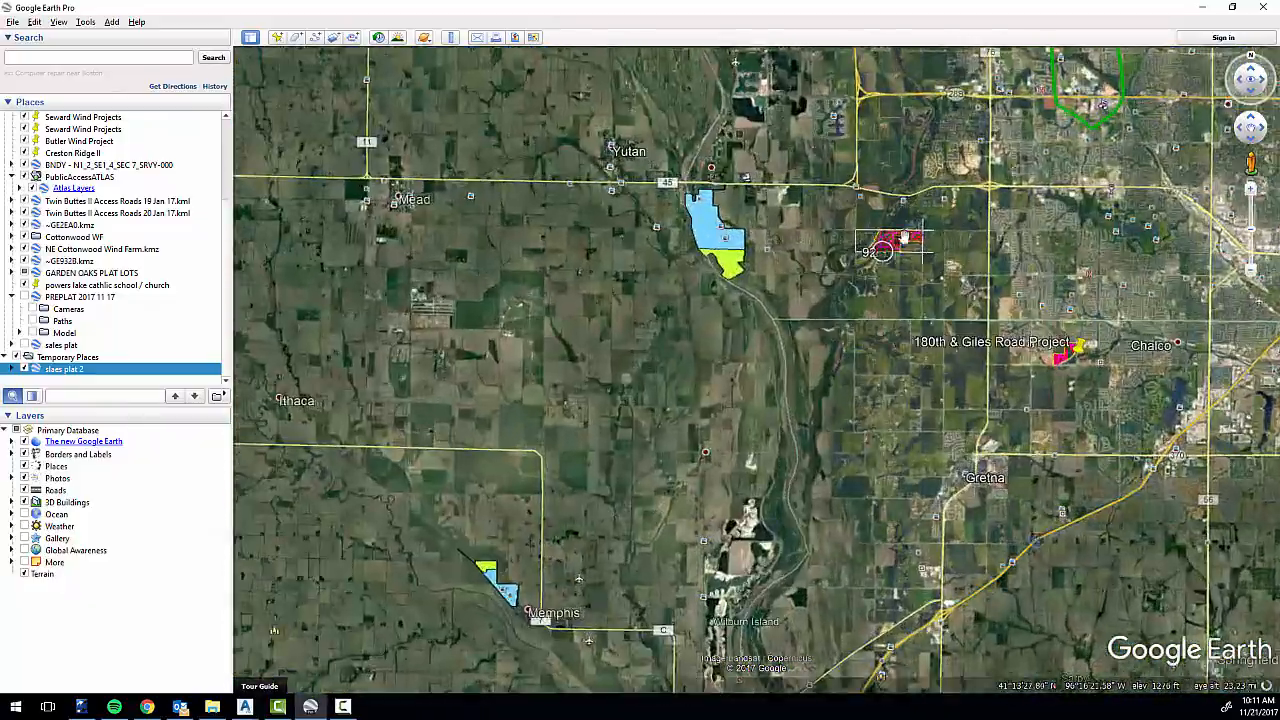
pyautogui.scroll(4, 845, 268)
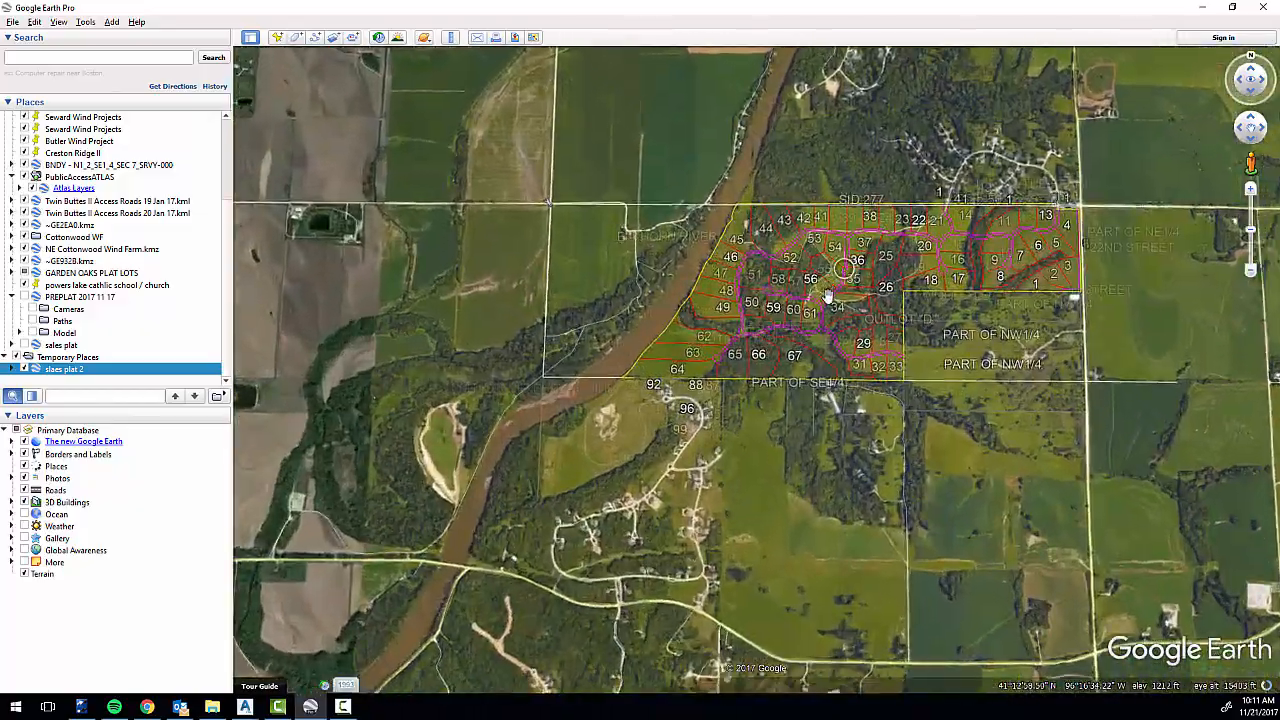
pyautogui.scroll(2, 790, 533)
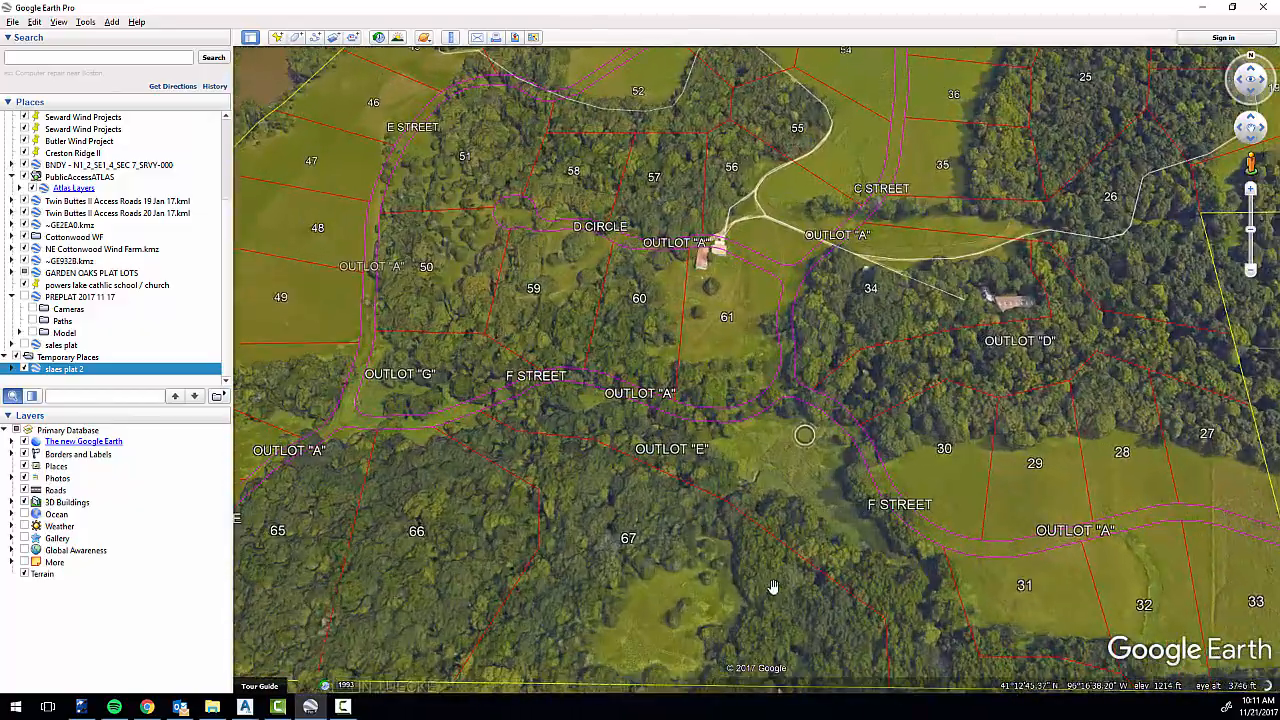
pyautogui.scroll(2, 773, 549)
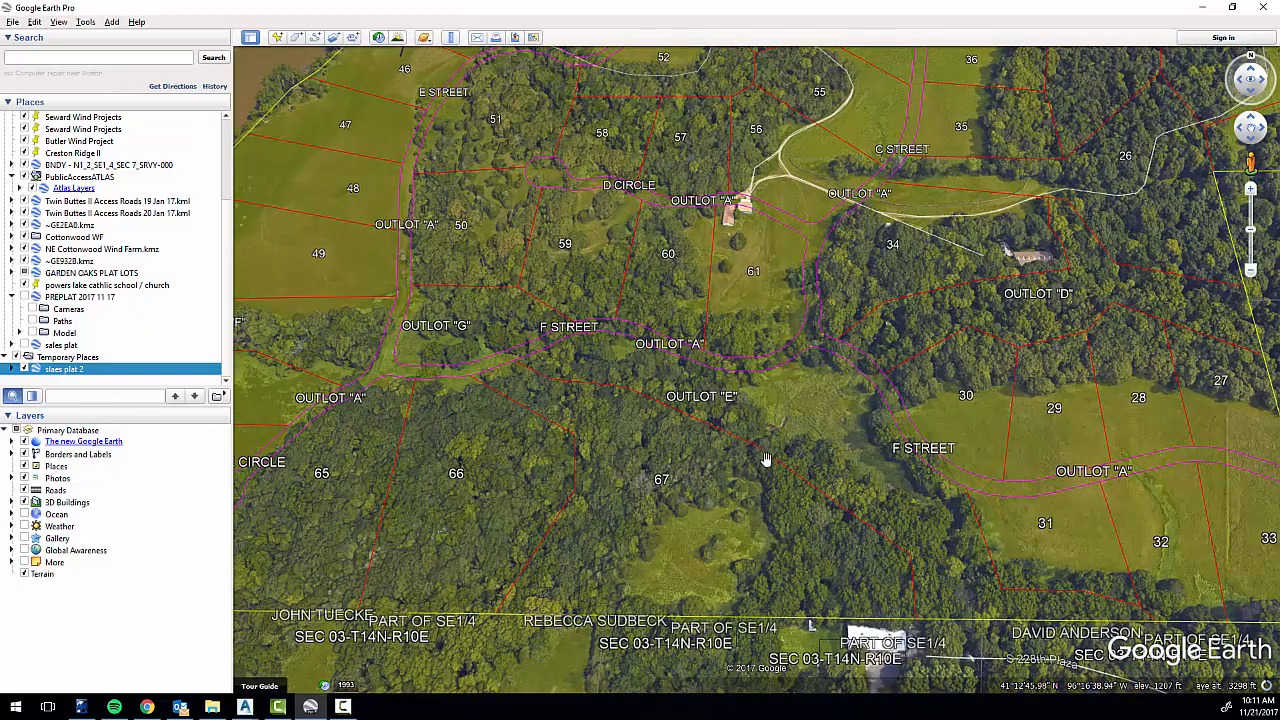
pyautogui.moveTo(757, 530); pyautogui.dragTo(711, 407, button='middle')
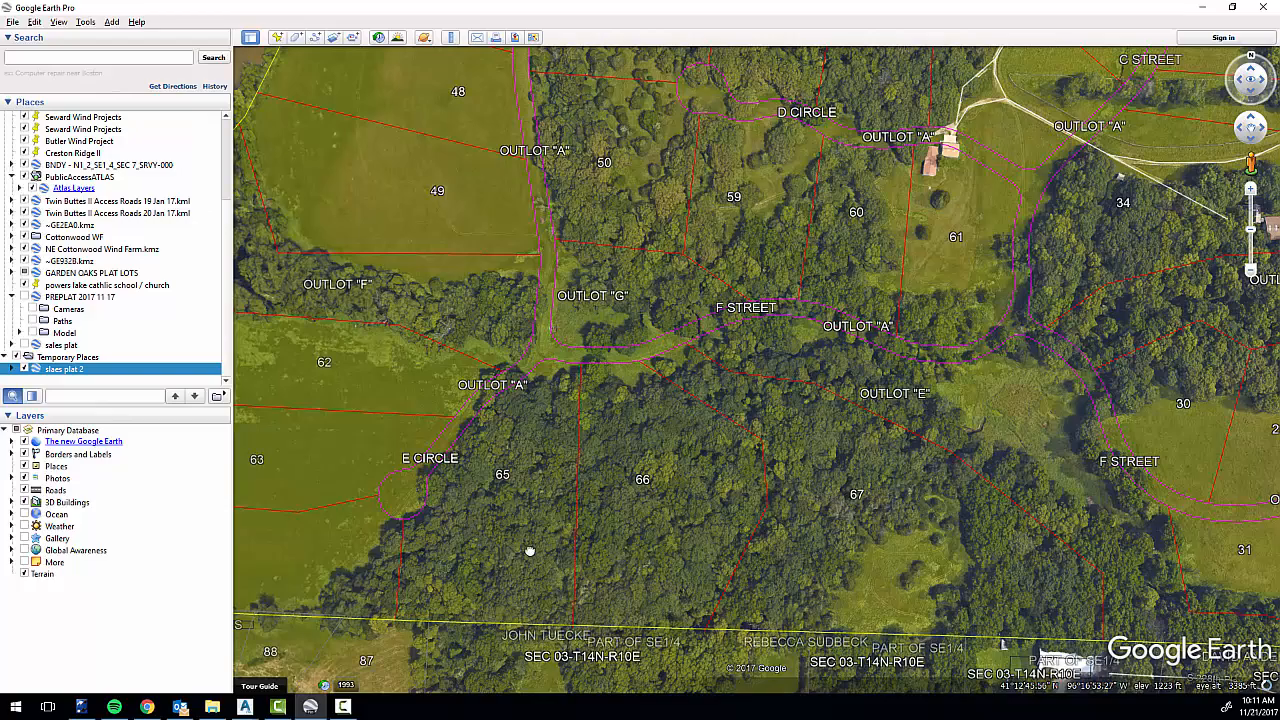
pyautogui.moveTo(530, 551); pyautogui.dragTo(883, 588)
pyautogui.scroll(-4, 883, 588)
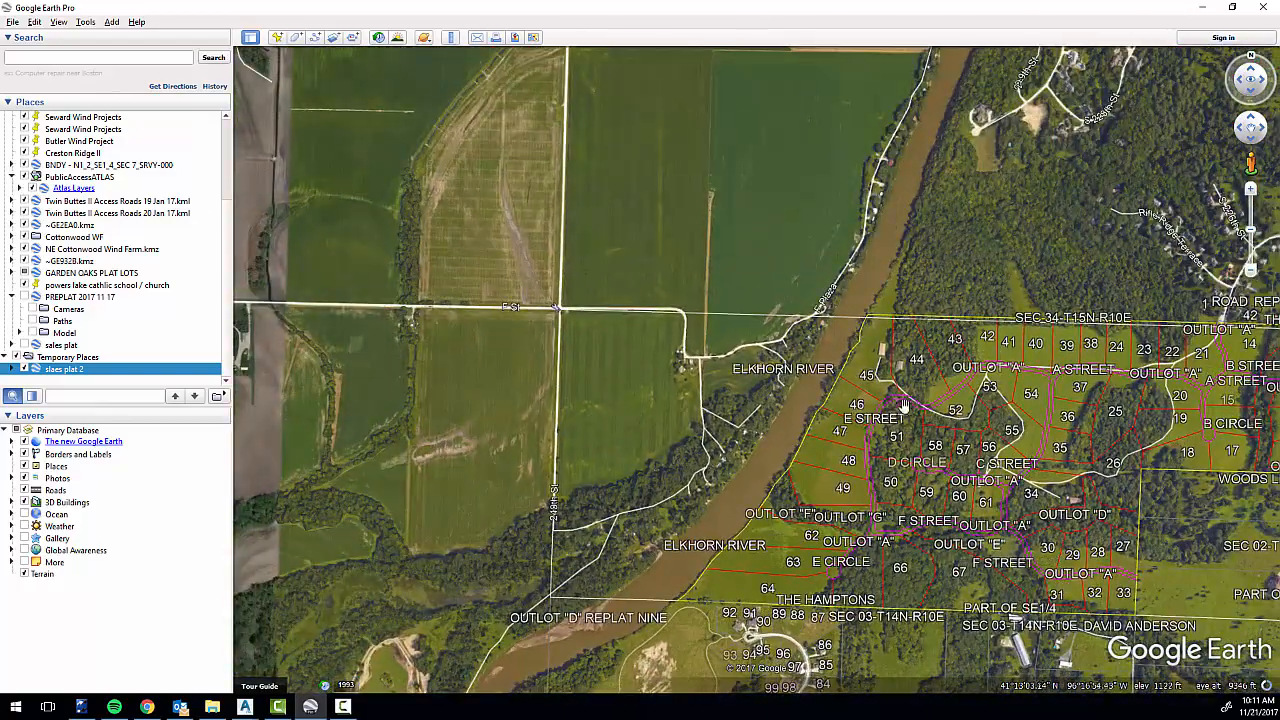
pyautogui.moveTo(885, 499); pyautogui.dragTo(791, 485)
pyautogui.scroll(5, 791, 485)
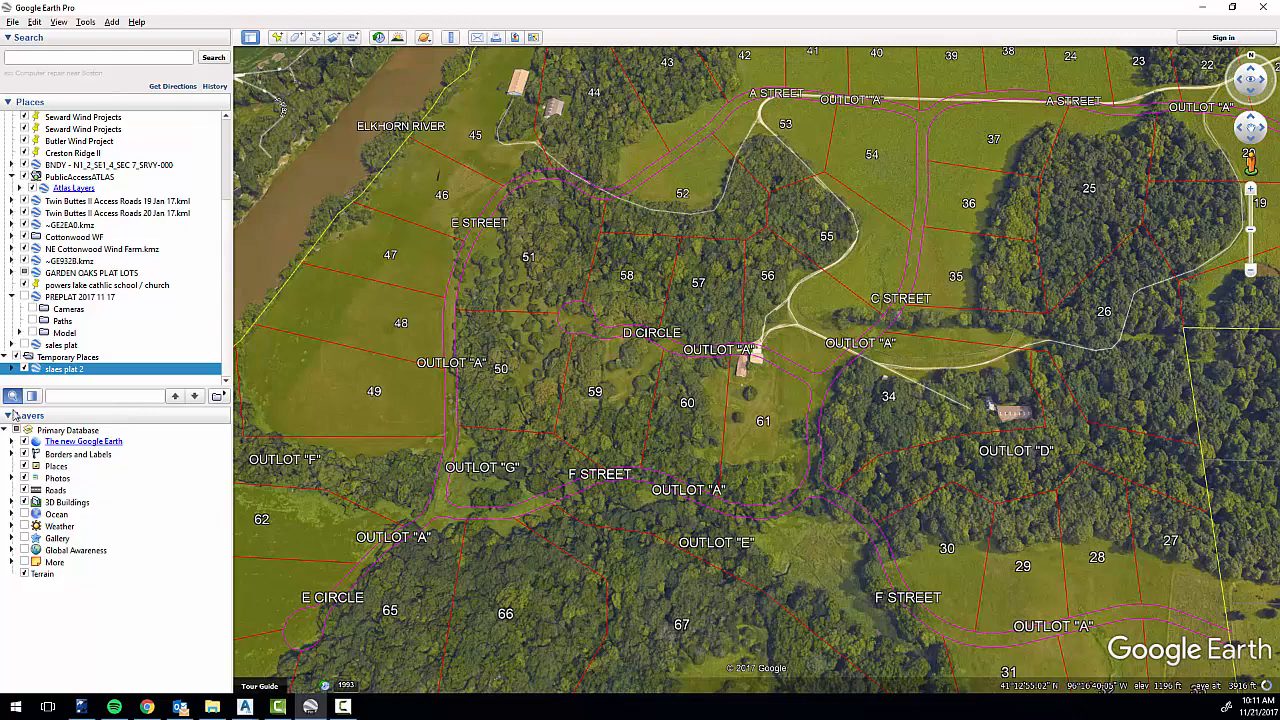
# Expand the slaes plat 2 overlay and its Model folder to list the individual plat entities.
pyautogui.click(12, 369)
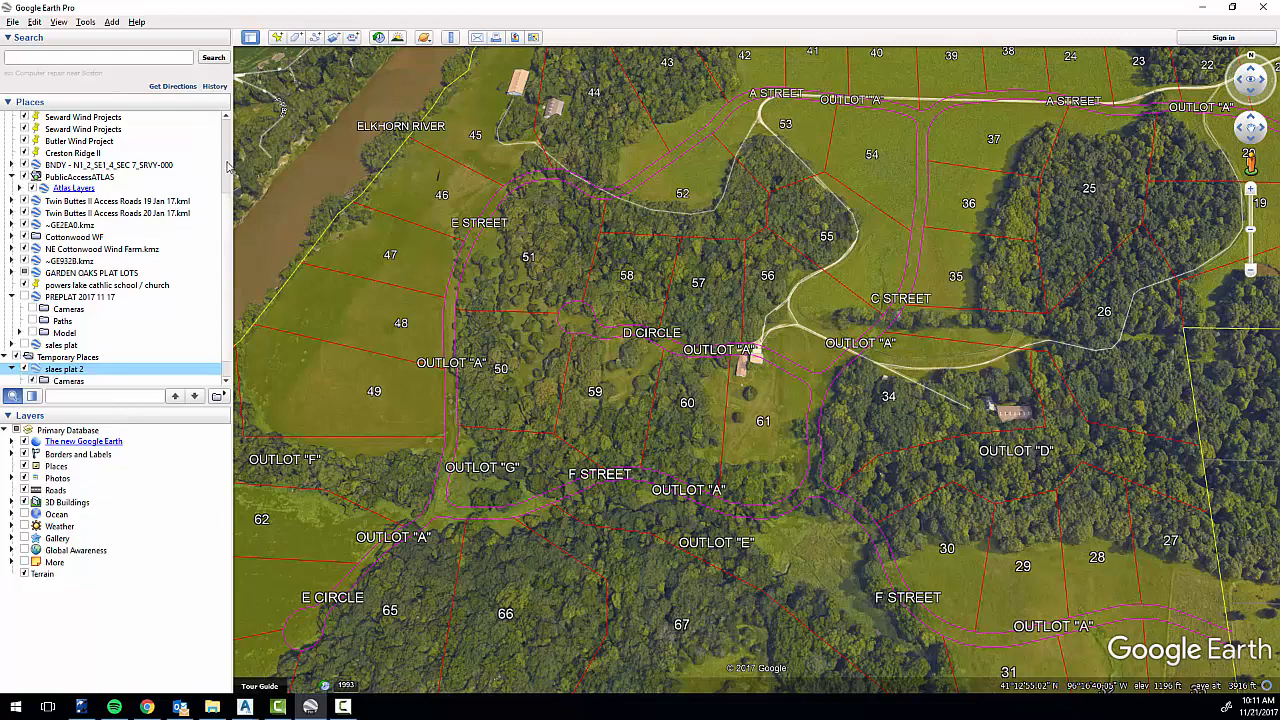
pyautogui.scroll(5, 230, 167)
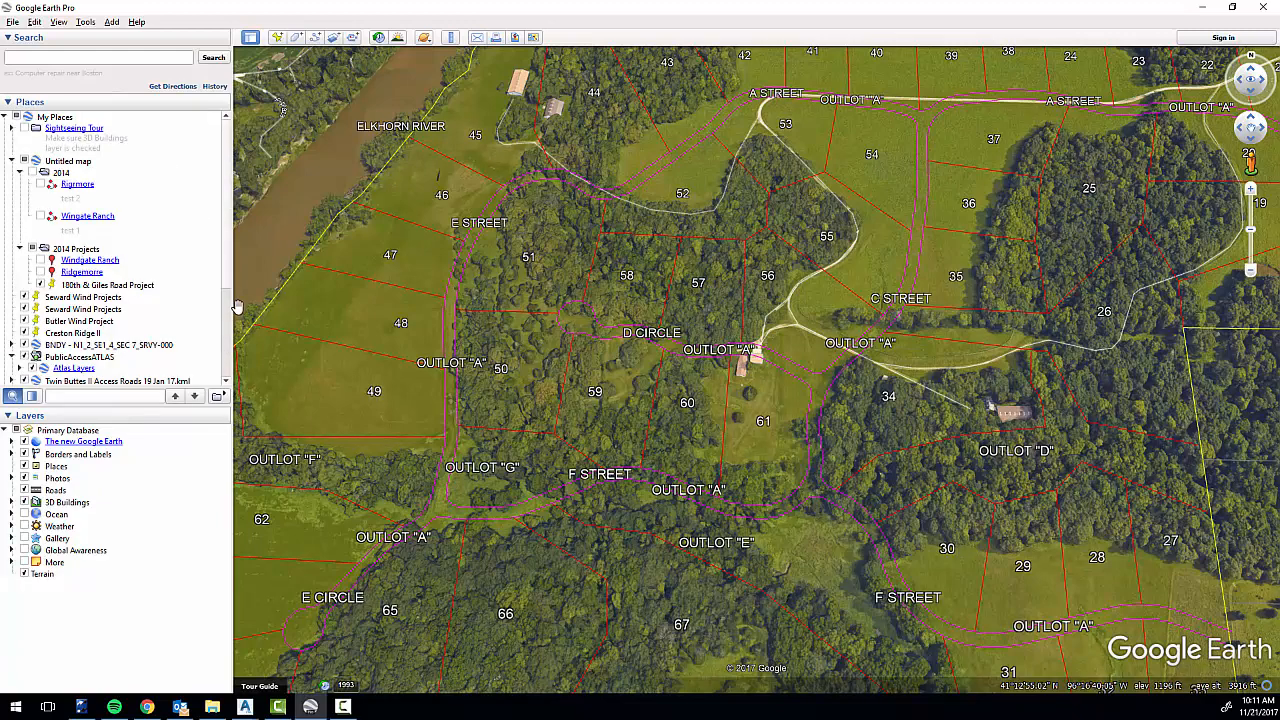
pyautogui.scroll(-6, 228, 284)
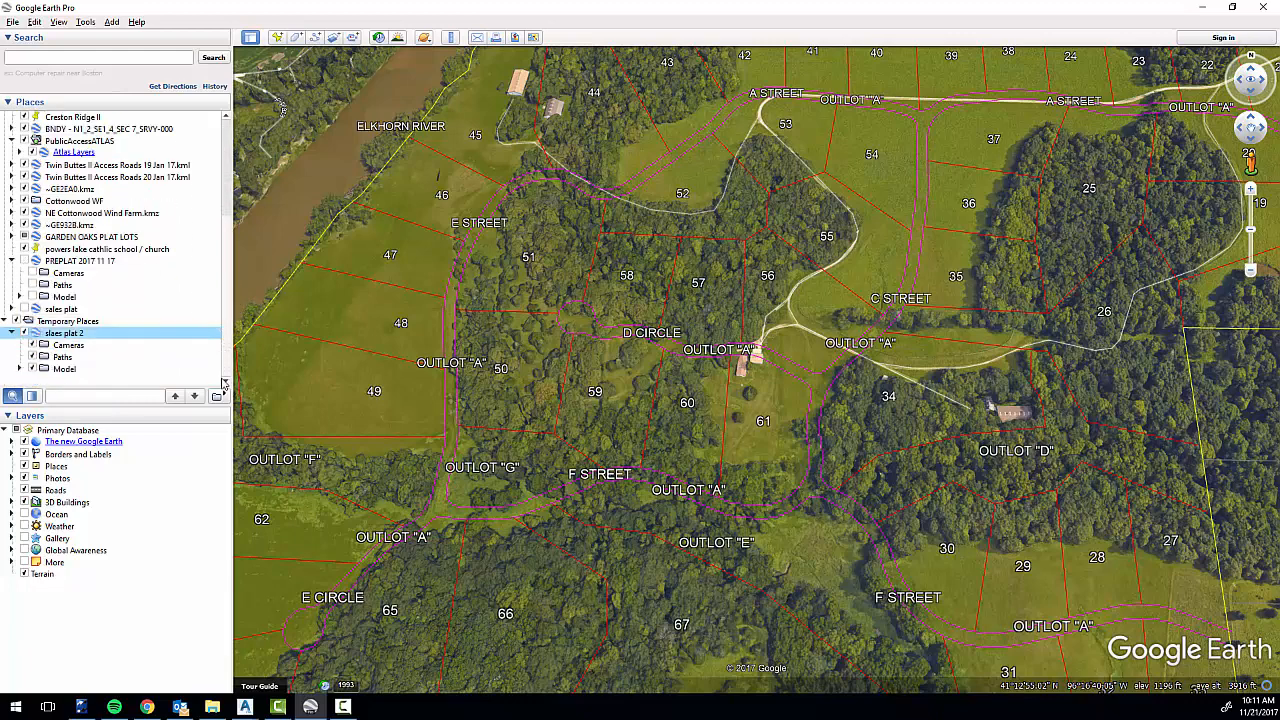
pyautogui.click(19, 369)
pyautogui.scroll(-2, 143, 322)
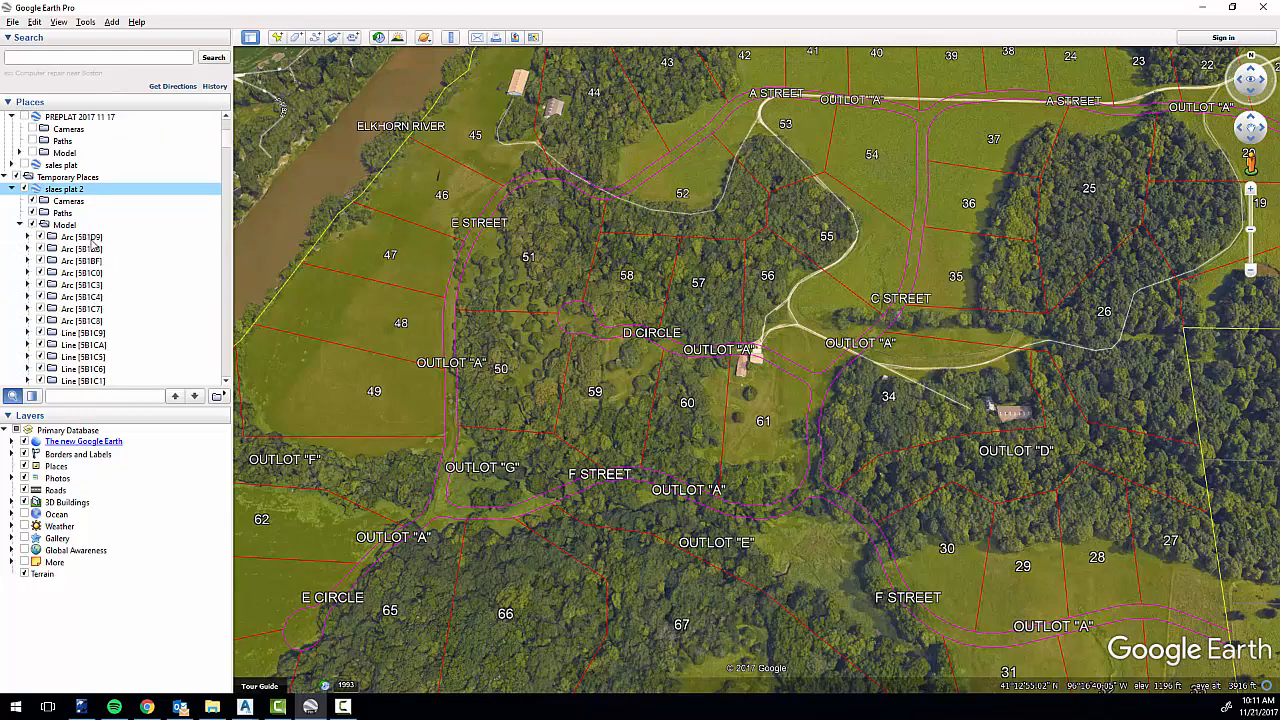
# Find the Text [468A2] and Text [468B4] entities in the Model folder and turn off their OUTLOT "A" labels.
pyautogui.scroll(-10, 88, 337)
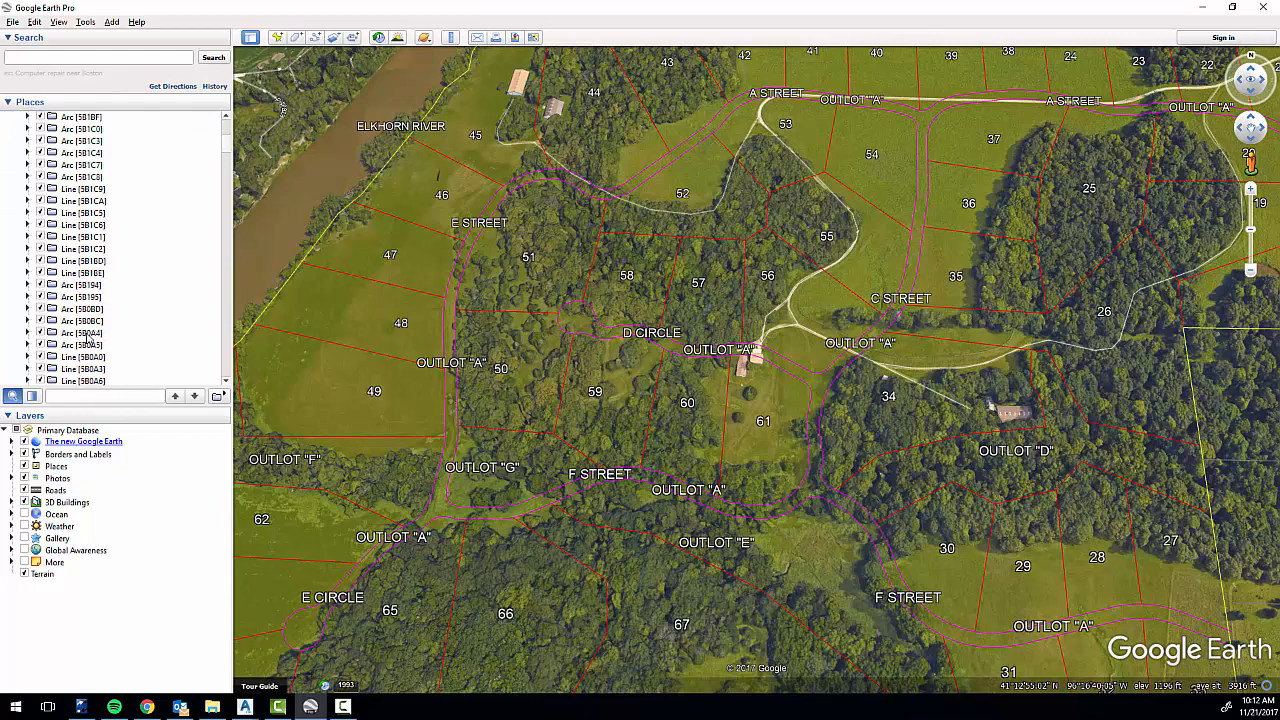
pyautogui.scroll(-10, 88, 337)
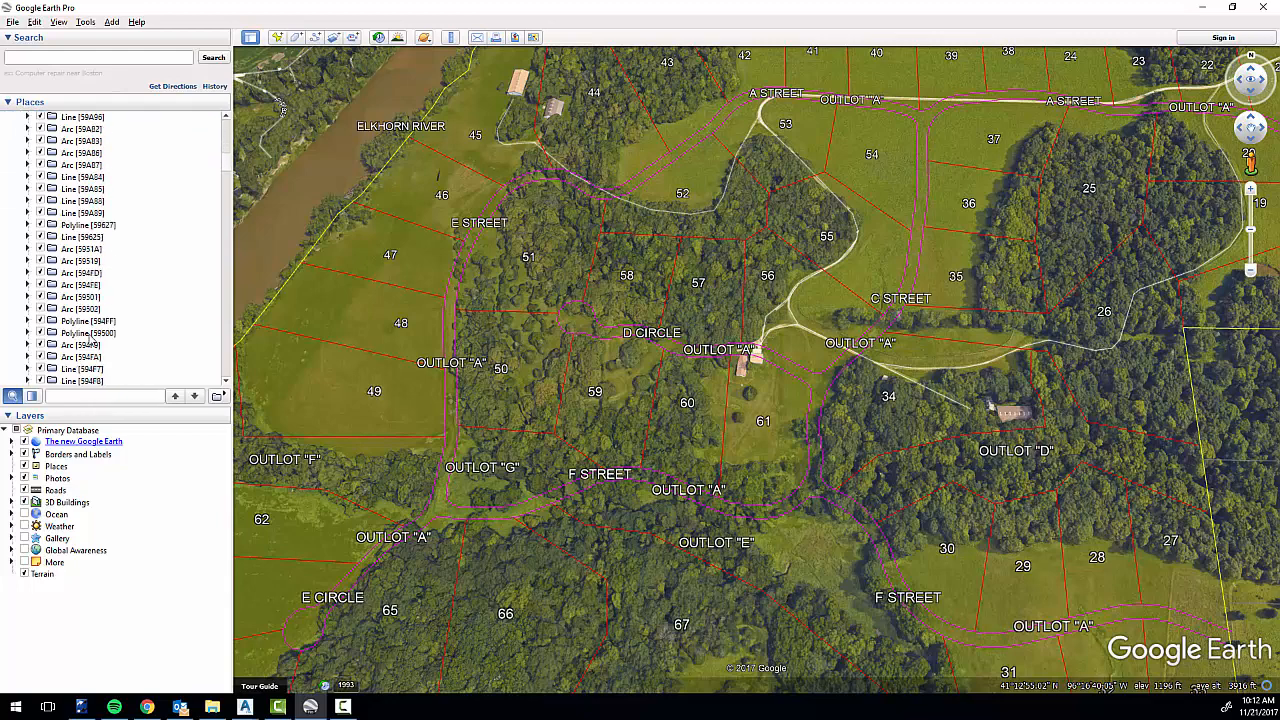
pyautogui.scroll(-10, 97, 344)
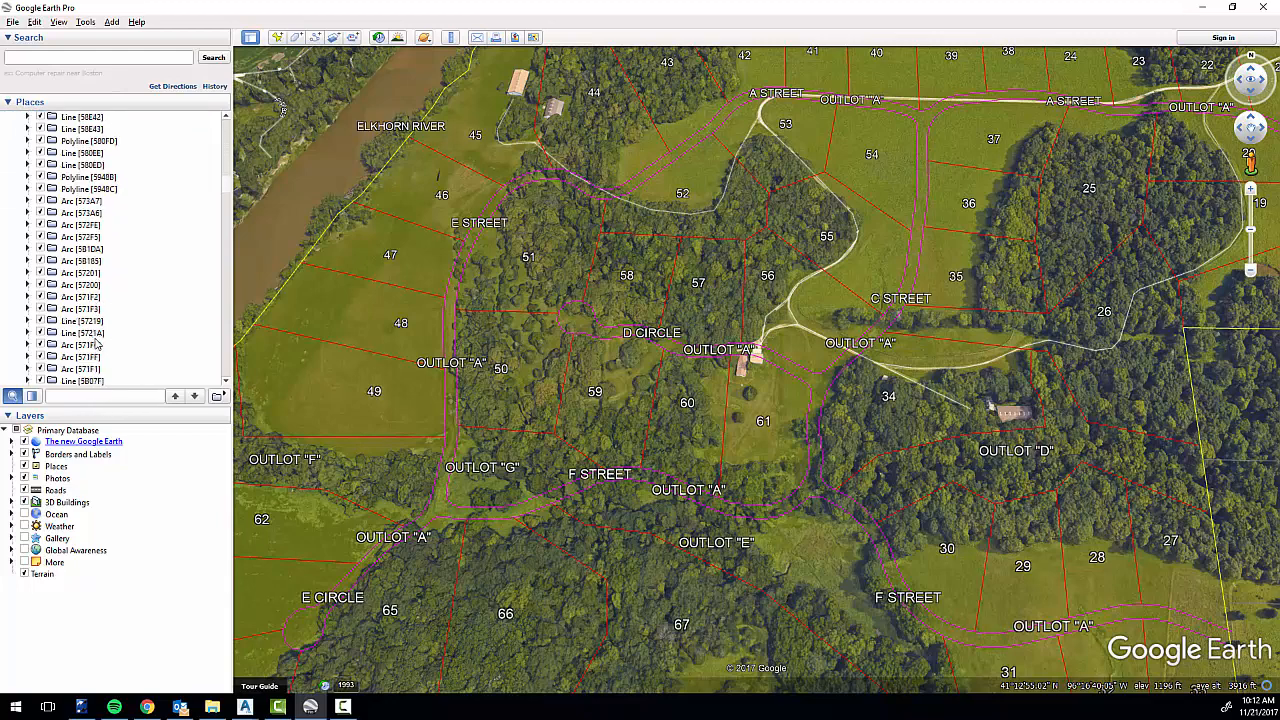
pyautogui.scroll(-5, 100, 344)
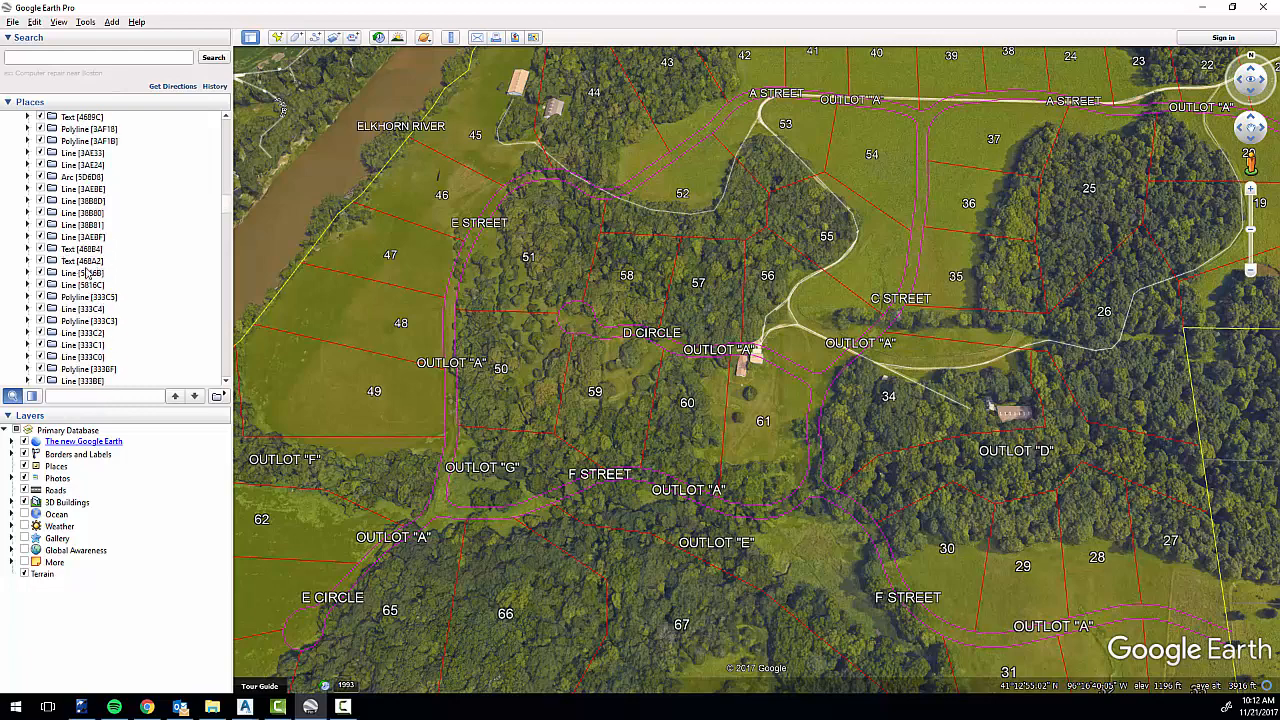
pyautogui.click(27, 260)
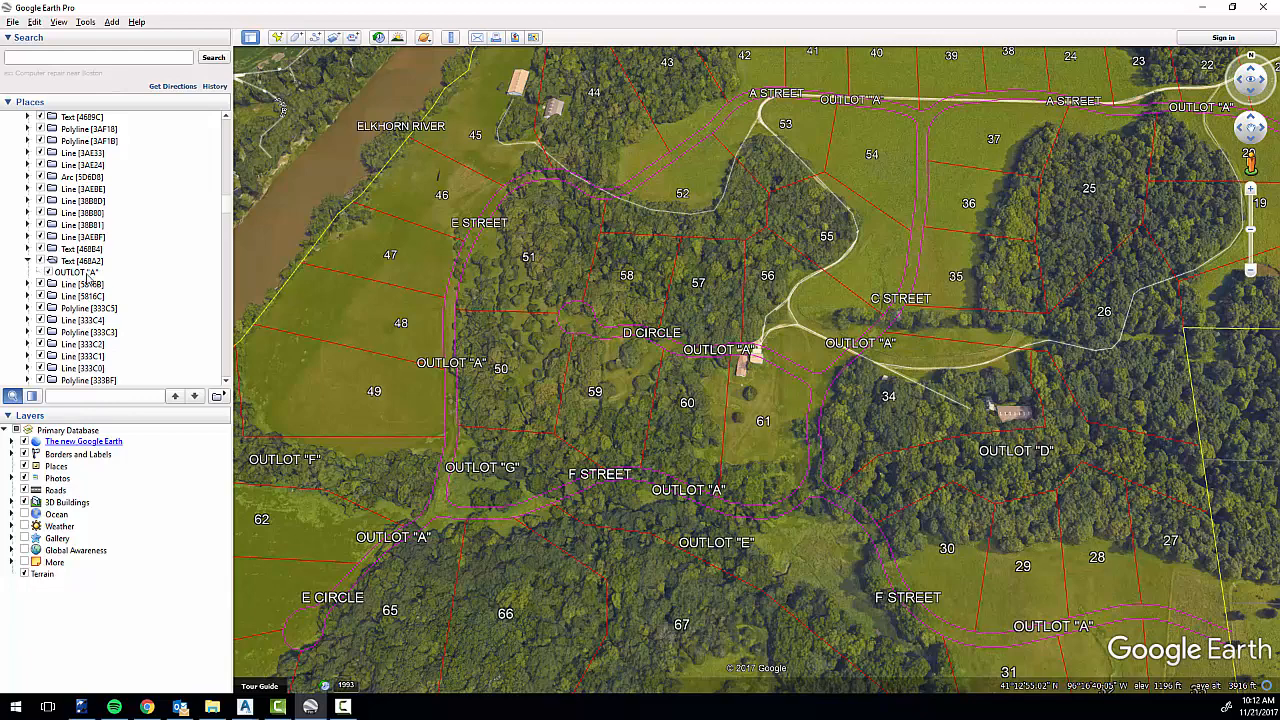
pyautogui.click(45, 272)
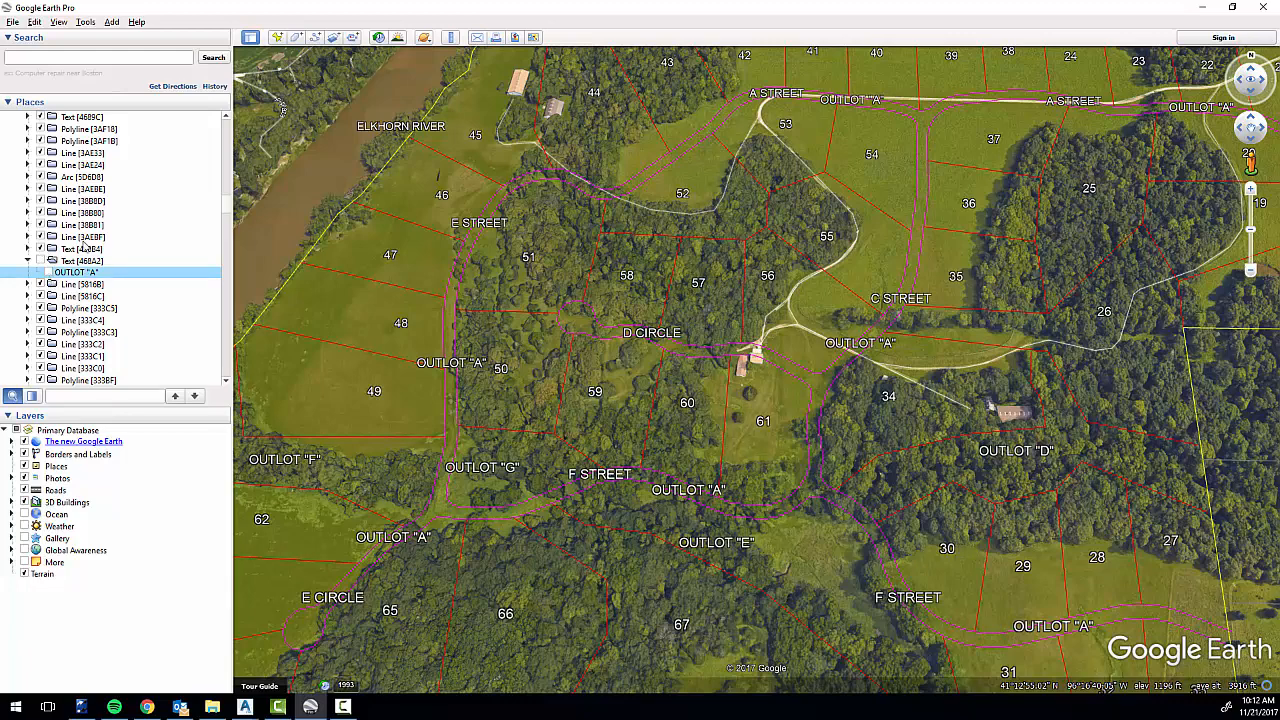
pyautogui.click(27, 249)
pyautogui.click(48, 260)
# Turn off the OUTLOT "A" labels of Text [468C6], Text [468CC] and Text [468D2], expanding each entity.
pyautogui.scroll(10, 77, 243)
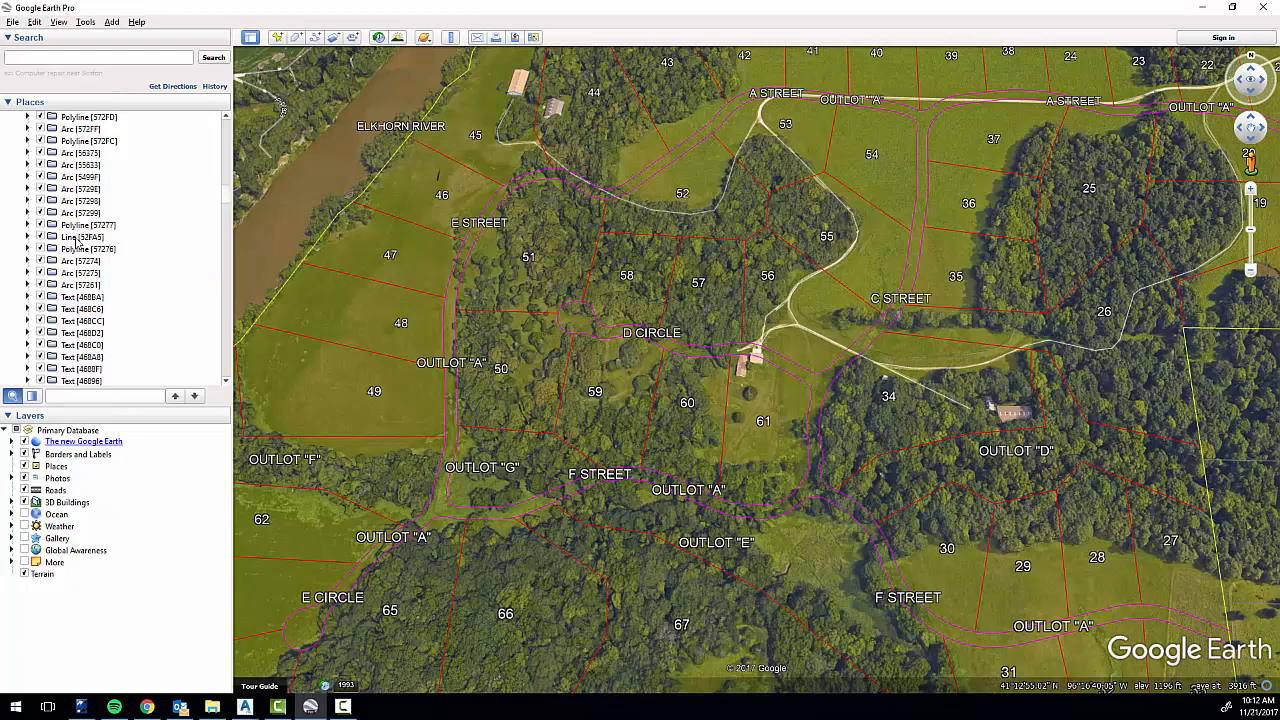
pyautogui.scroll(-1, 90, 262)
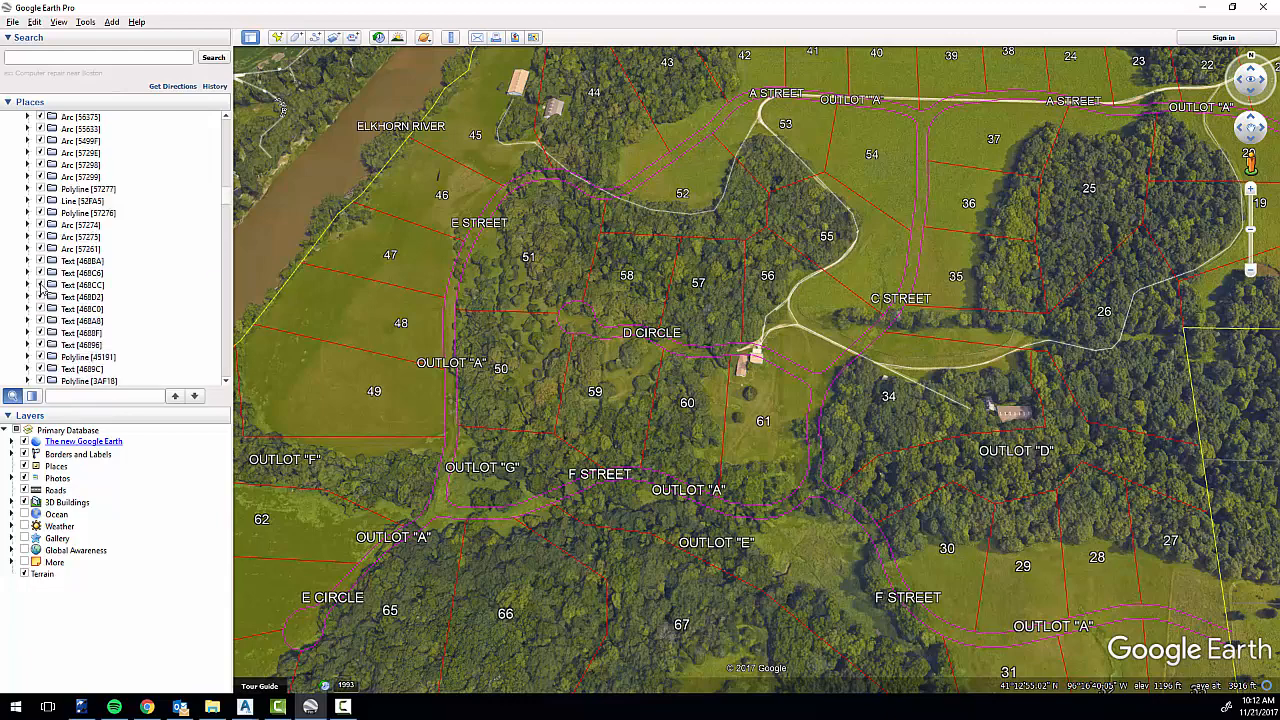
pyautogui.click(41, 273)
pyautogui.click(27, 272)
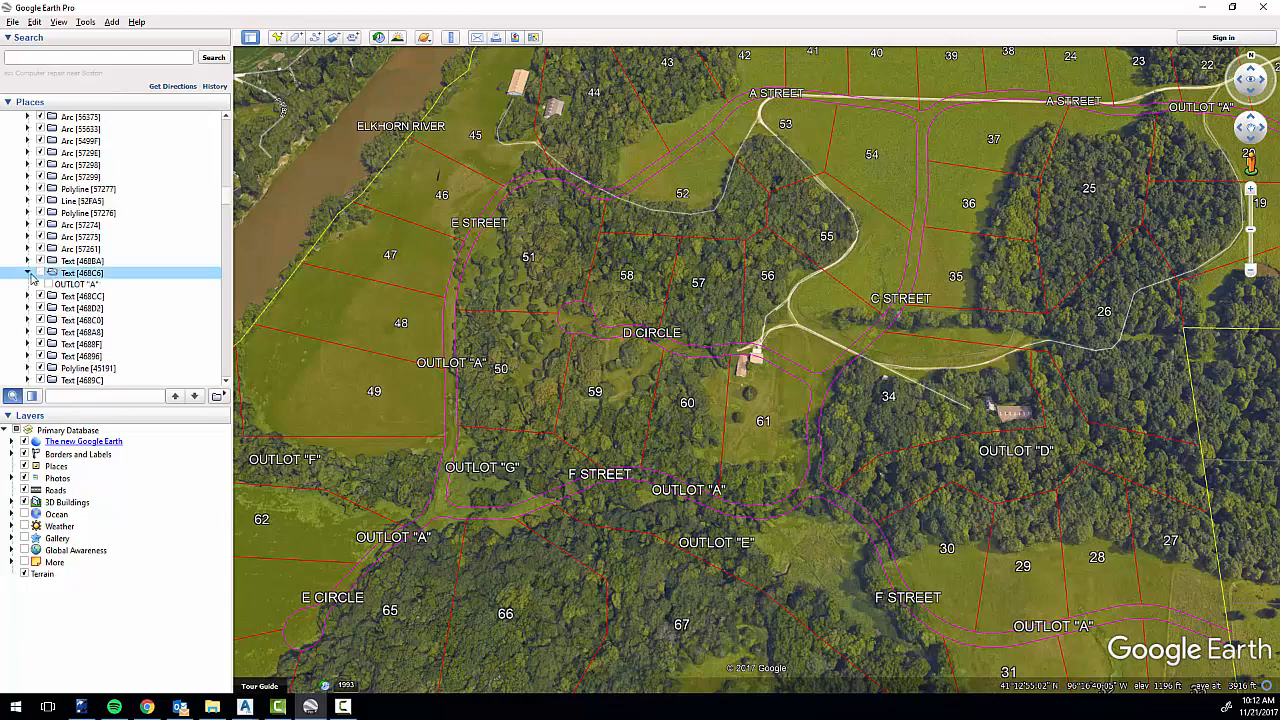
pyautogui.click(27, 296)
pyautogui.click(27, 319)
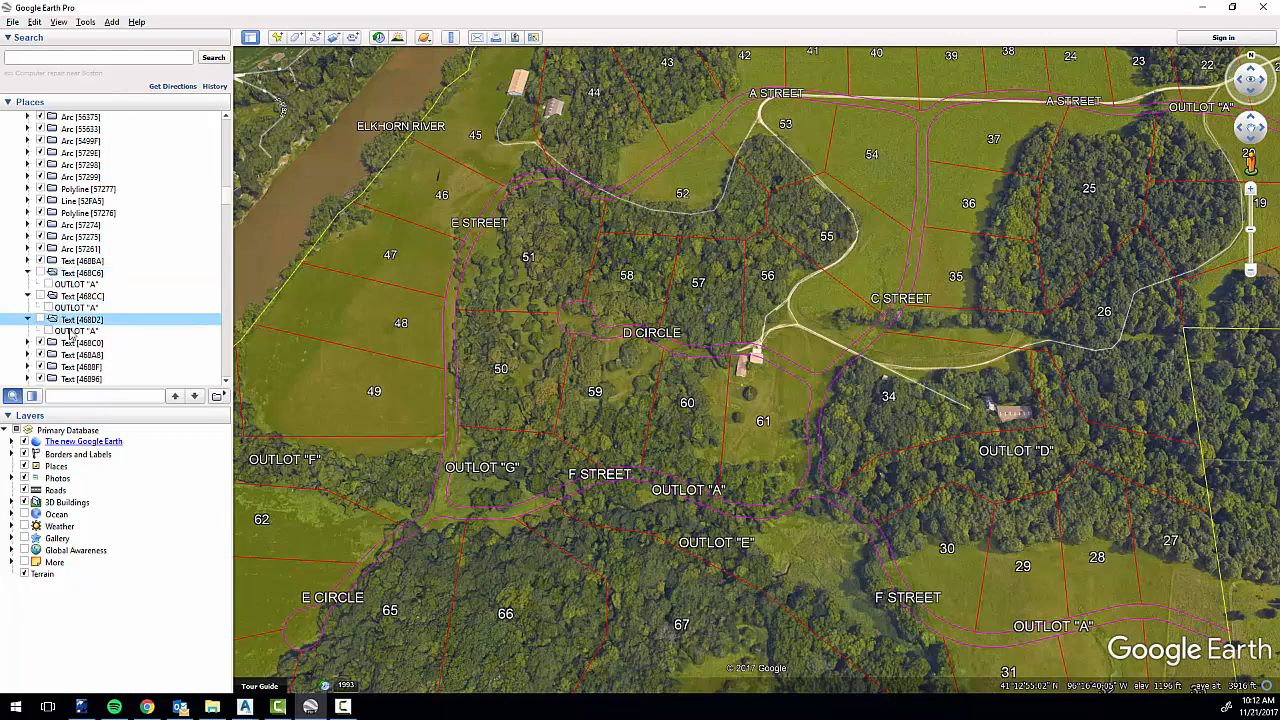
# Sort the contents of the slaes plat 2 overlay's Model folder from A to Z.
pyautogui.scroll(2, 120, 278)
pyautogui.scroll(10, 120, 278)
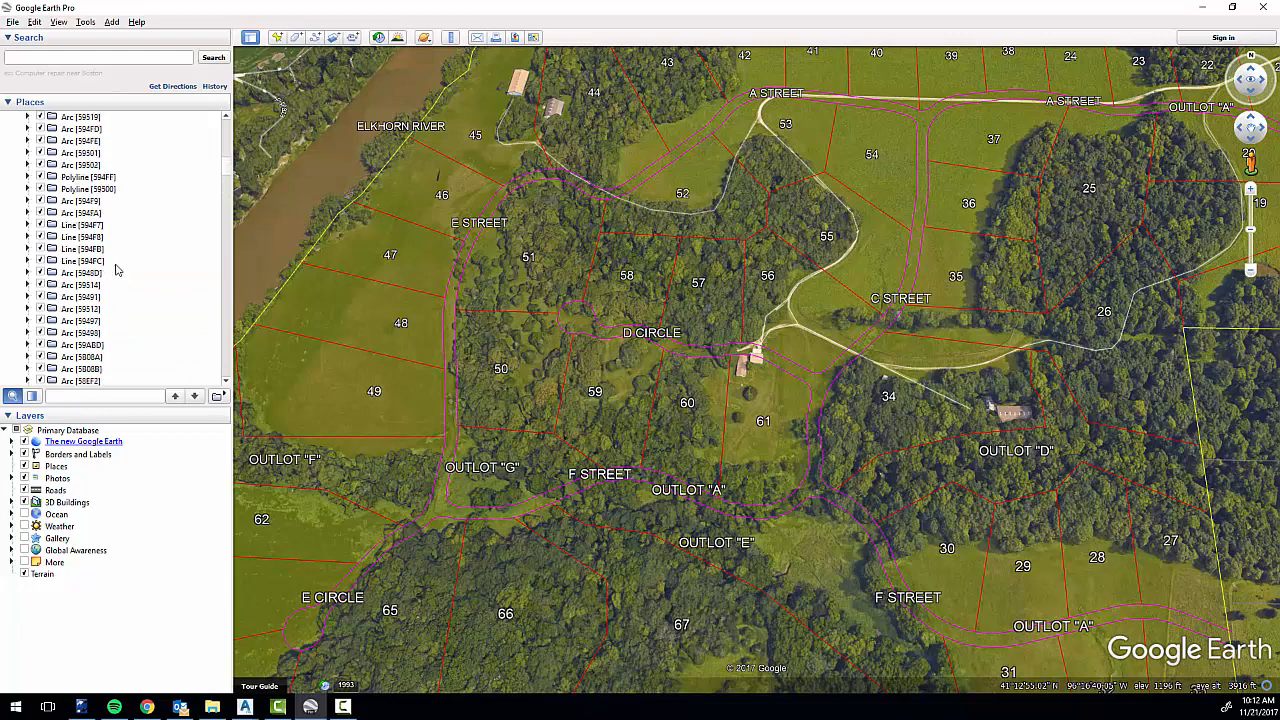
pyautogui.scroll(15, 113, 263)
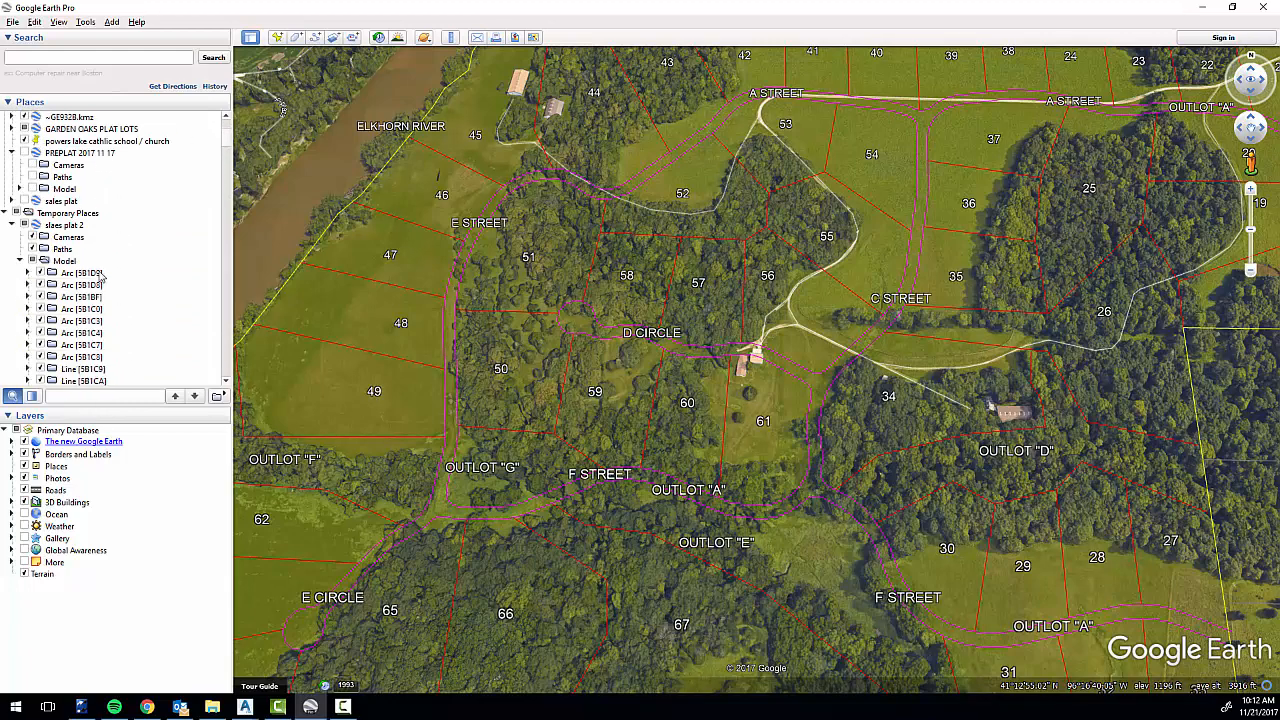
pyautogui.rightClick(78, 261)
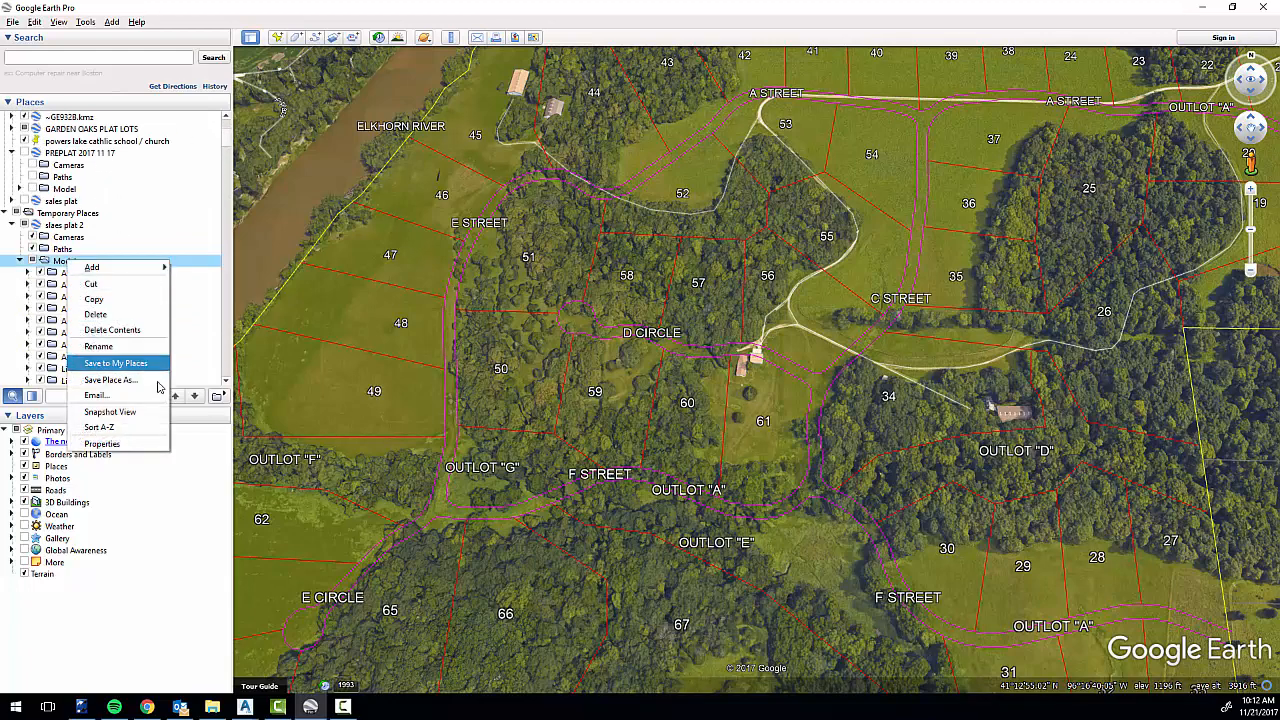
pyautogui.click(146, 430)
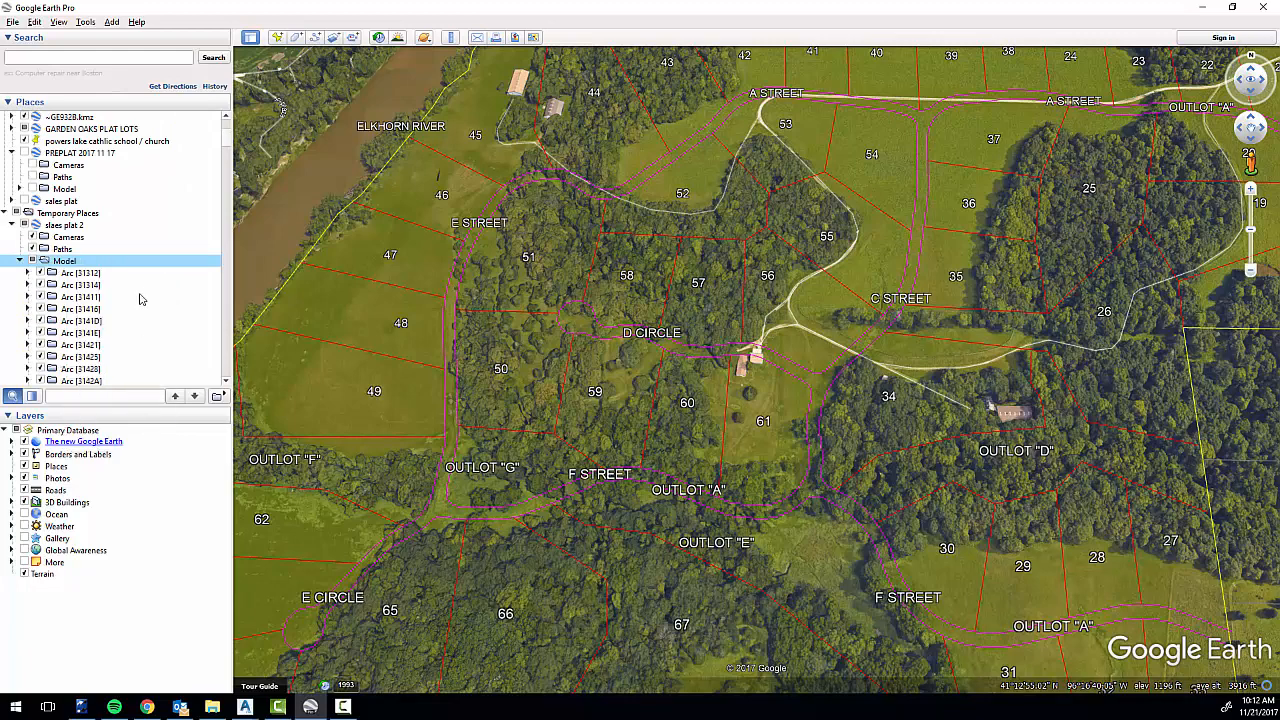
# Review the sorted arc, line, polyline and text entries, and inspect the plat around D Circle and F Street.
pyautogui.scroll(-5, 141, 295)
pyautogui.scroll(-10, 141, 295)
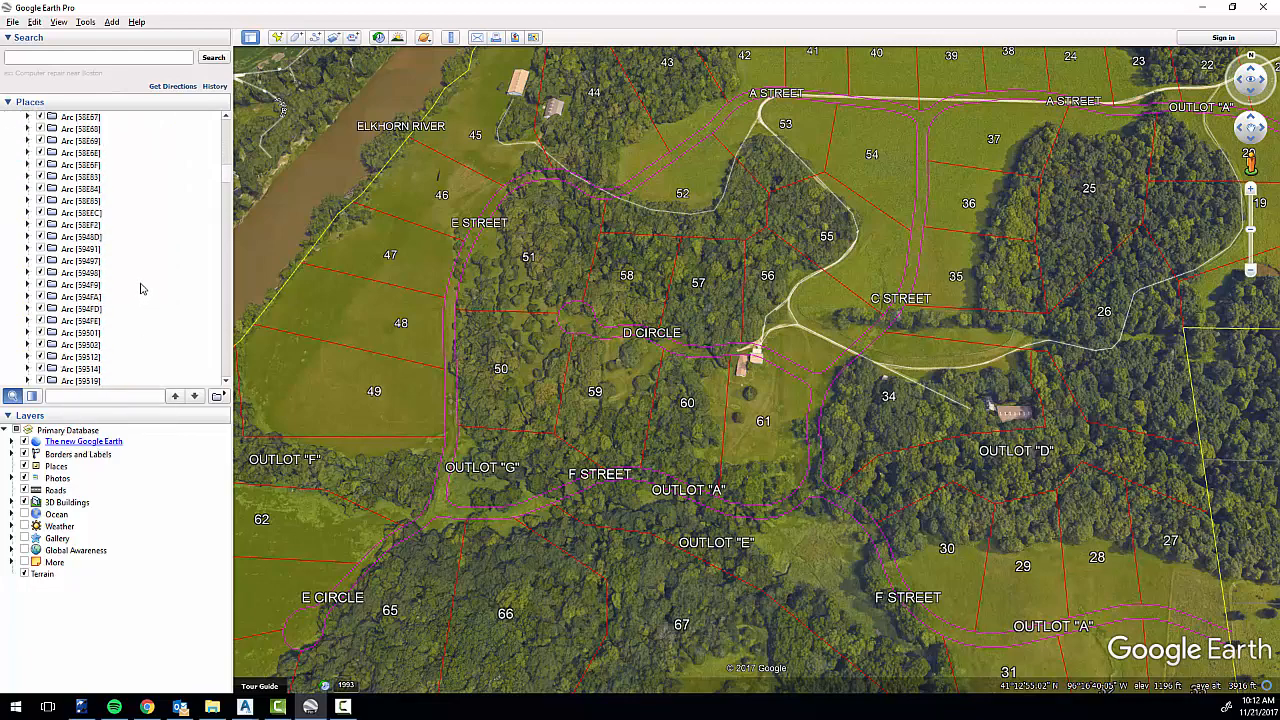
pyautogui.scroll(-10, 115, 273)
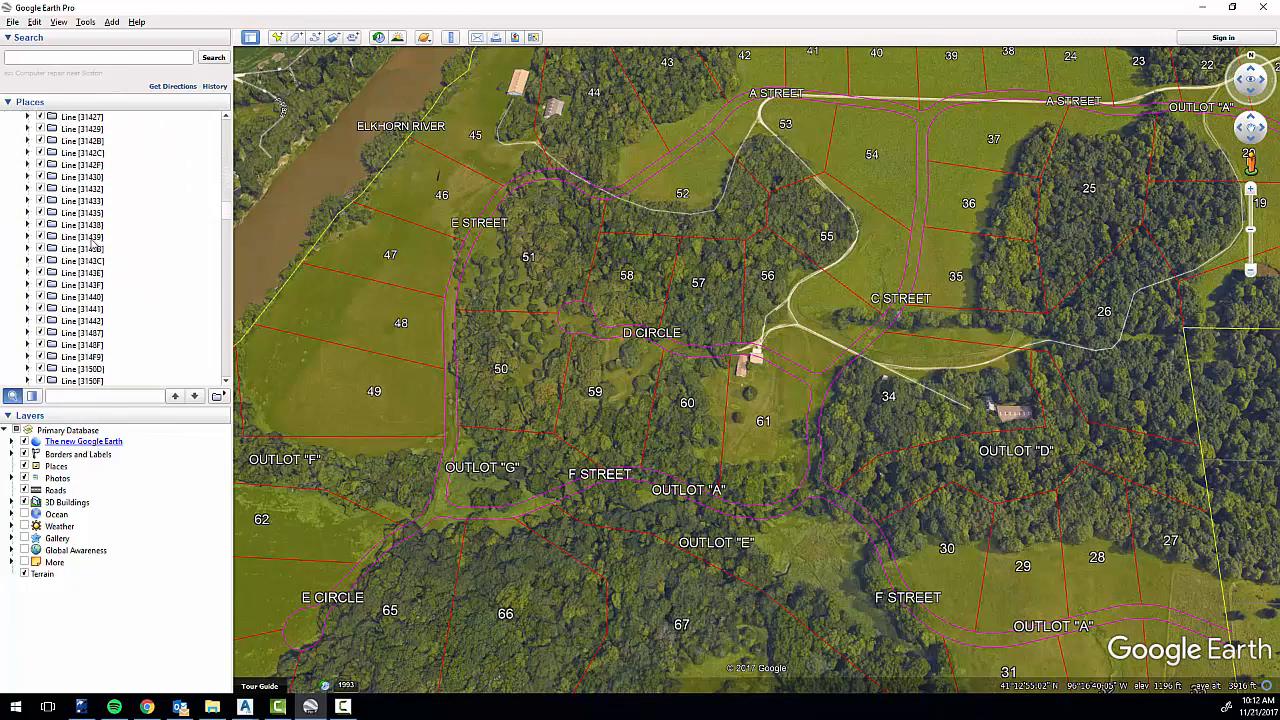
pyautogui.scroll(-10, 108, 285)
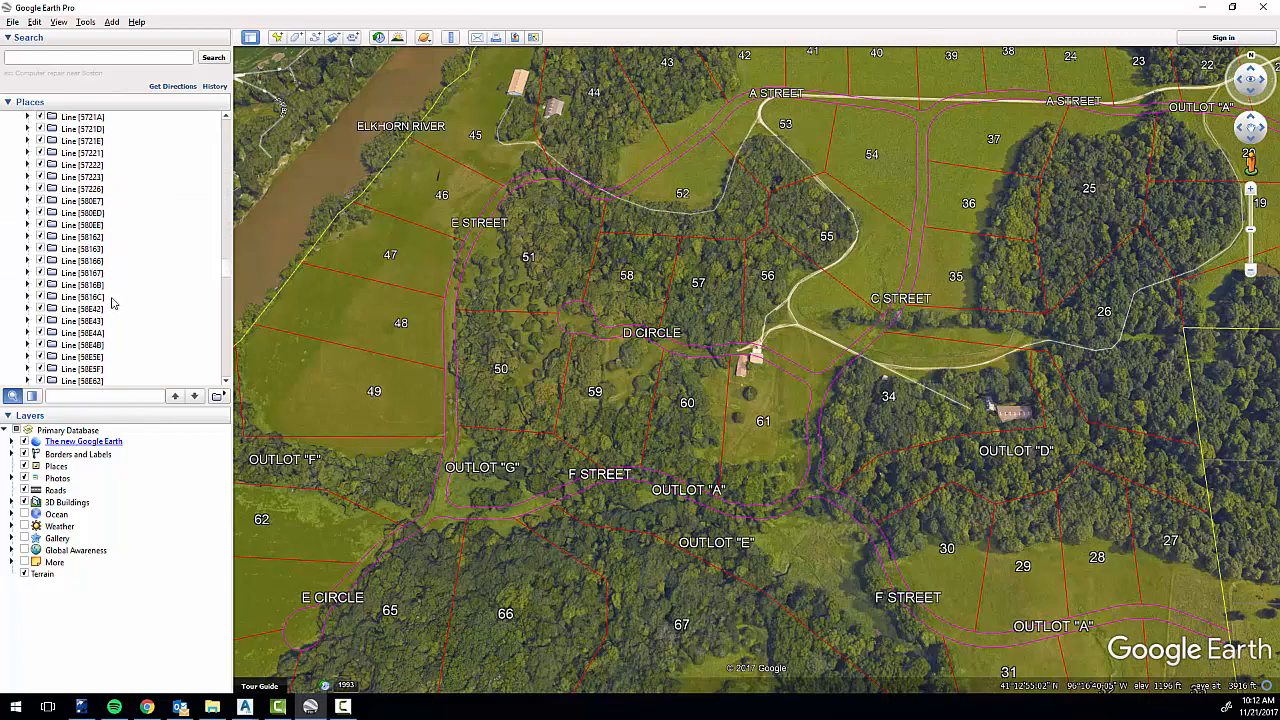
pyautogui.scroll(-10, 115, 297)
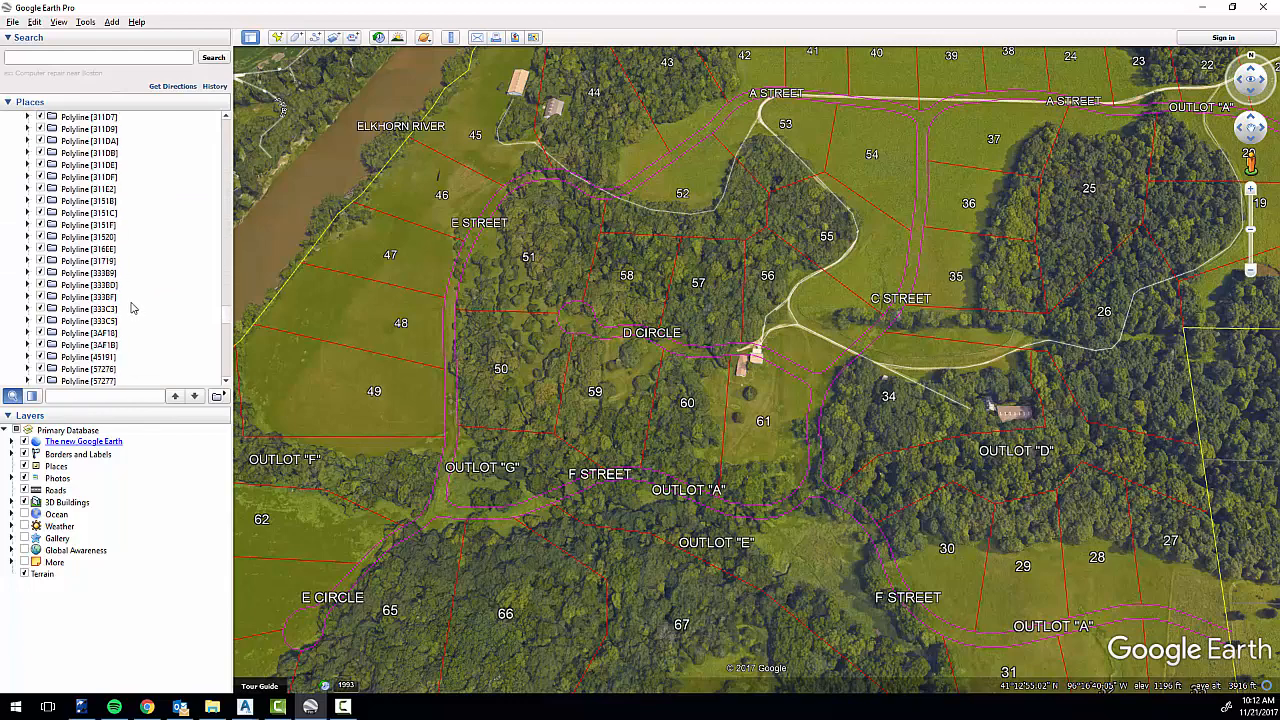
pyautogui.scroll(-10, 110, 313)
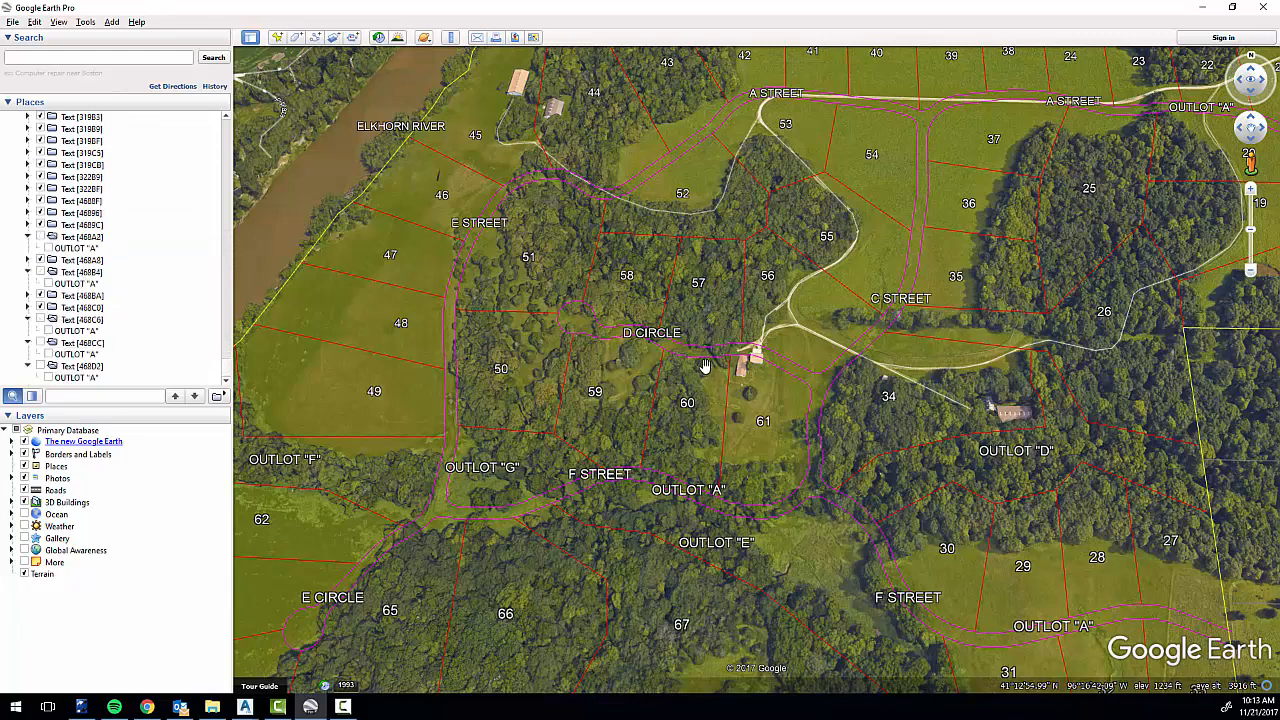
pyautogui.scroll(-1, 705, 368)
pyautogui.scroll(5, 705, 368)
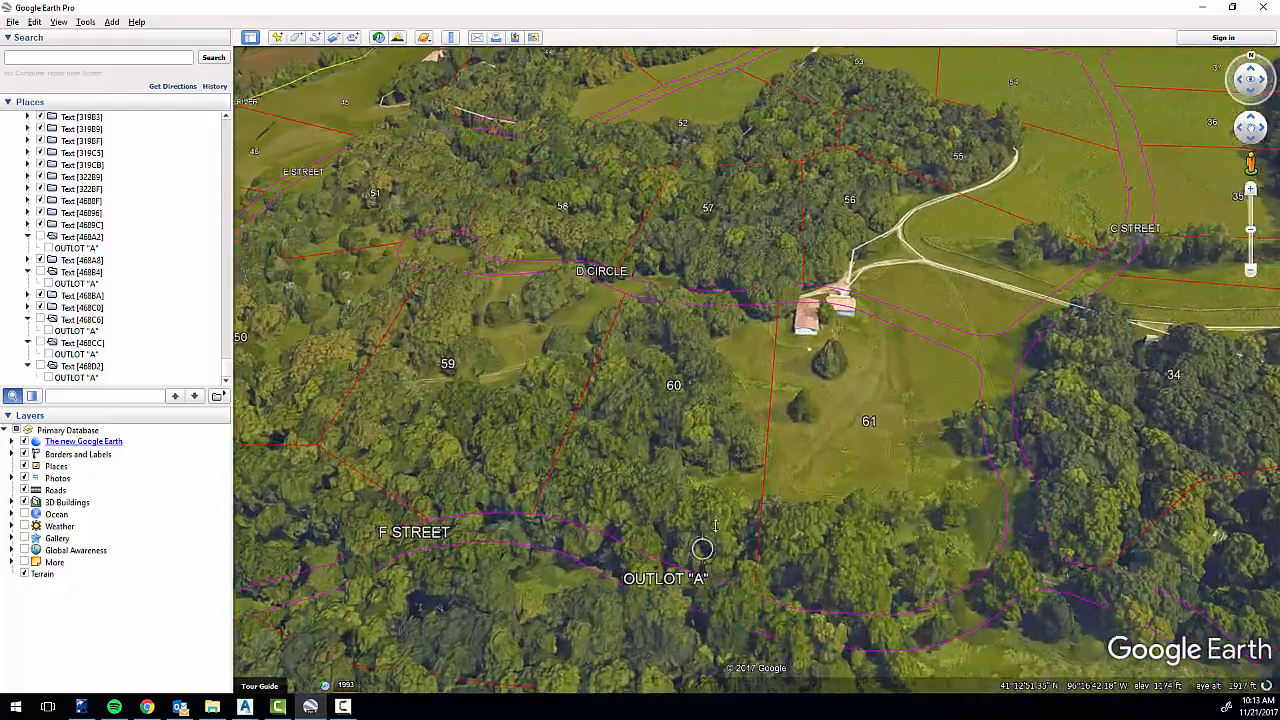
pyautogui.moveTo(715, 525); pyautogui.dragTo(712, 264, button='middle')
pyautogui.scroll(-1, 720, 290)
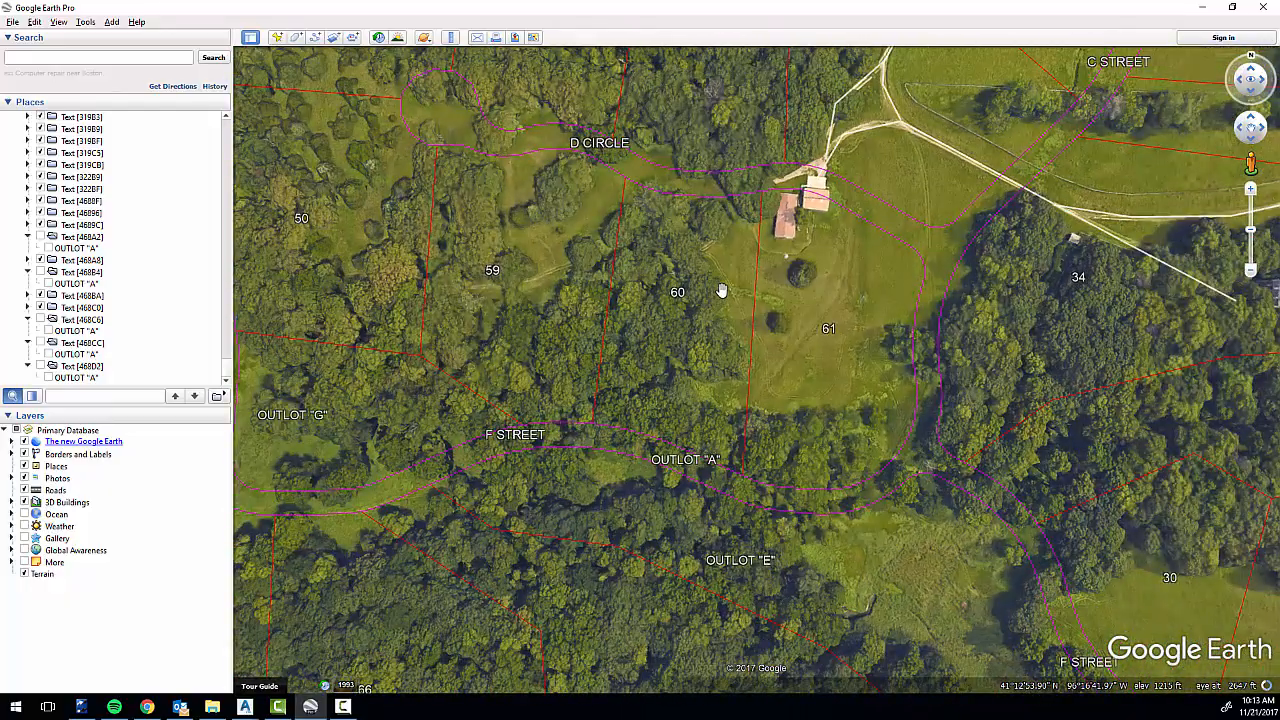